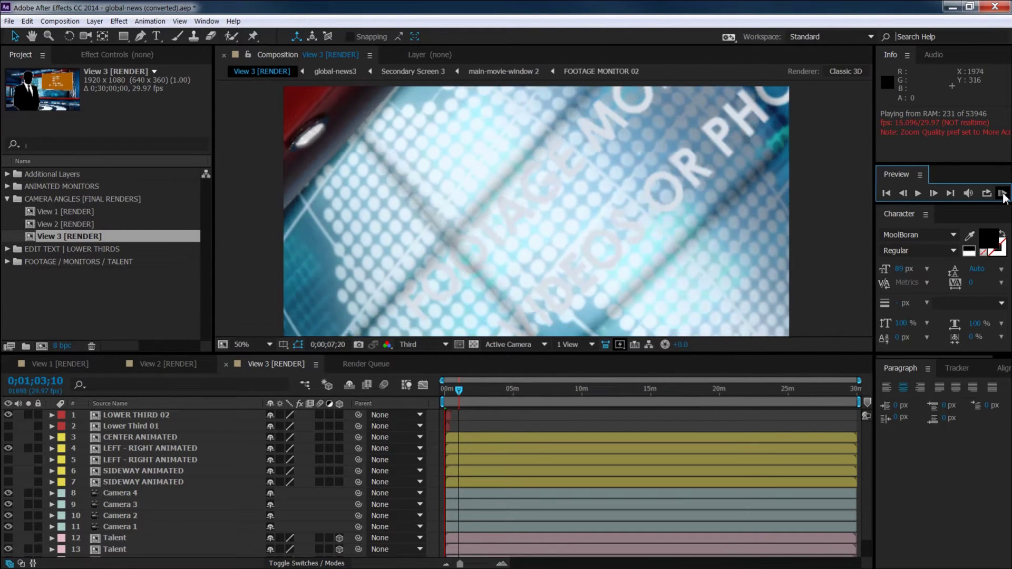
Reopen the recent project global-news.aep without saving the current changes, and accept its conversion from the older version
{"action": "left_click", "coordinate": [113, 327]}
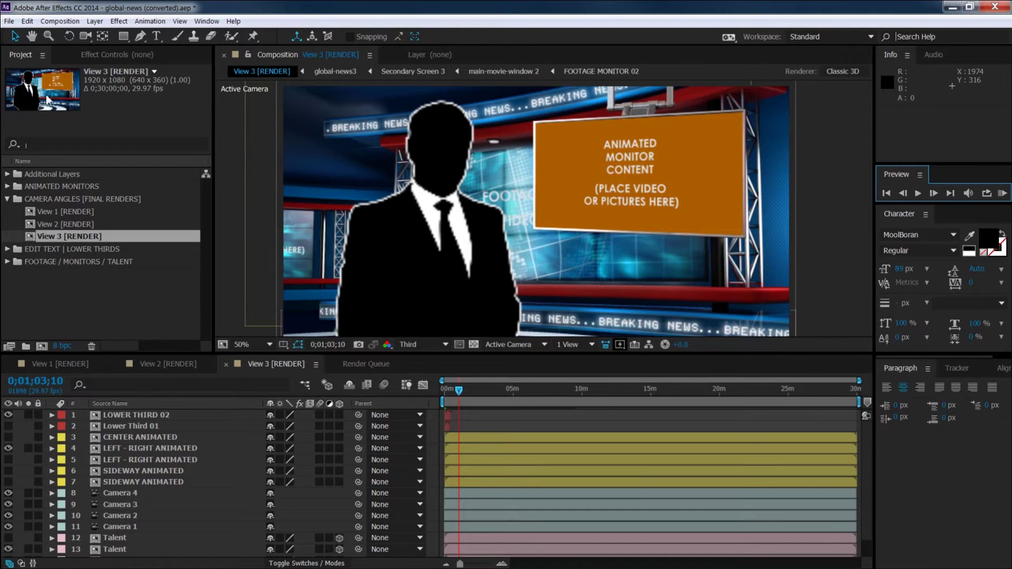
{"action": "left_click", "coordinate": [9, 21]}
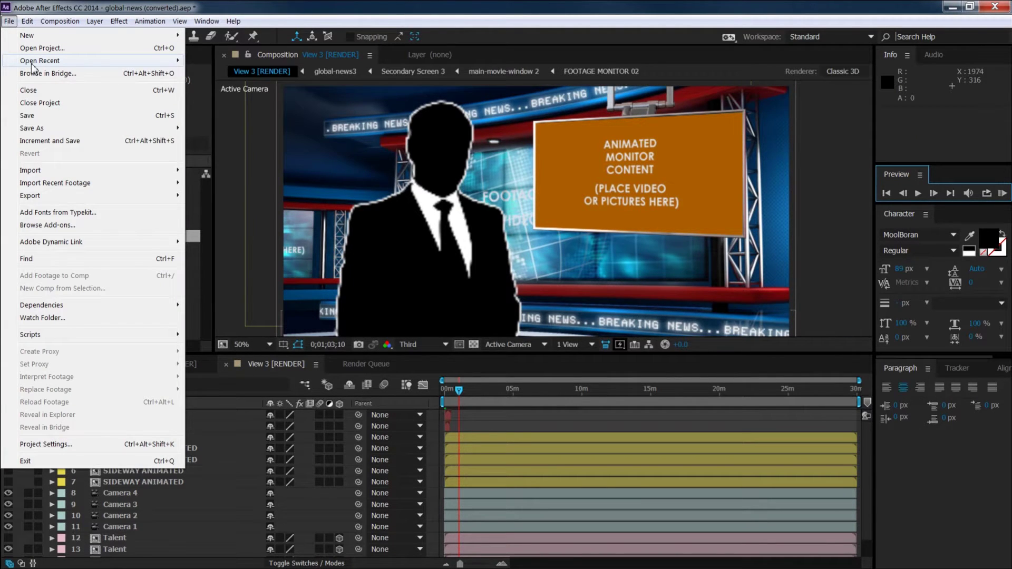
{"action": "mouse_move", "coordinate": [31, 63]}
{"action": "left_click", "coordinate": [308, 62]}
{"action": "left_click", "coordinate": [308, 62]}
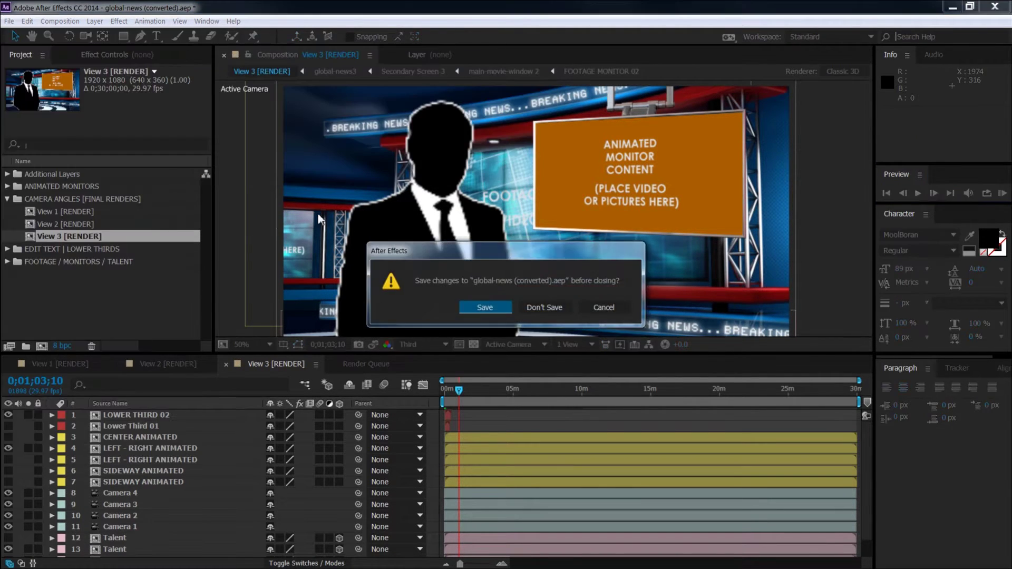
{"action": "left_click", "coordinate": [557, 307]}
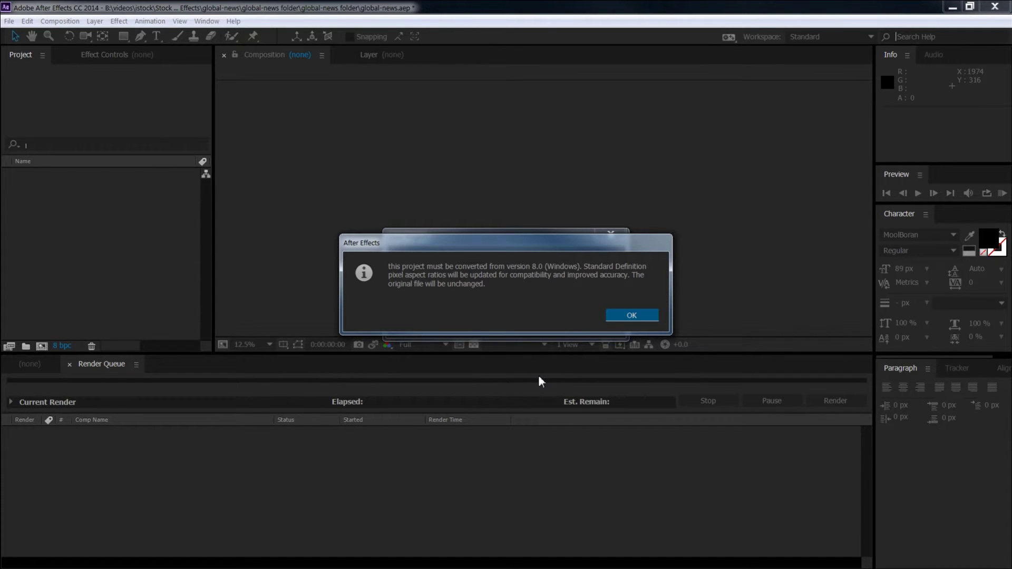
{"action": "left_click", "coordinate": [634, 315]}
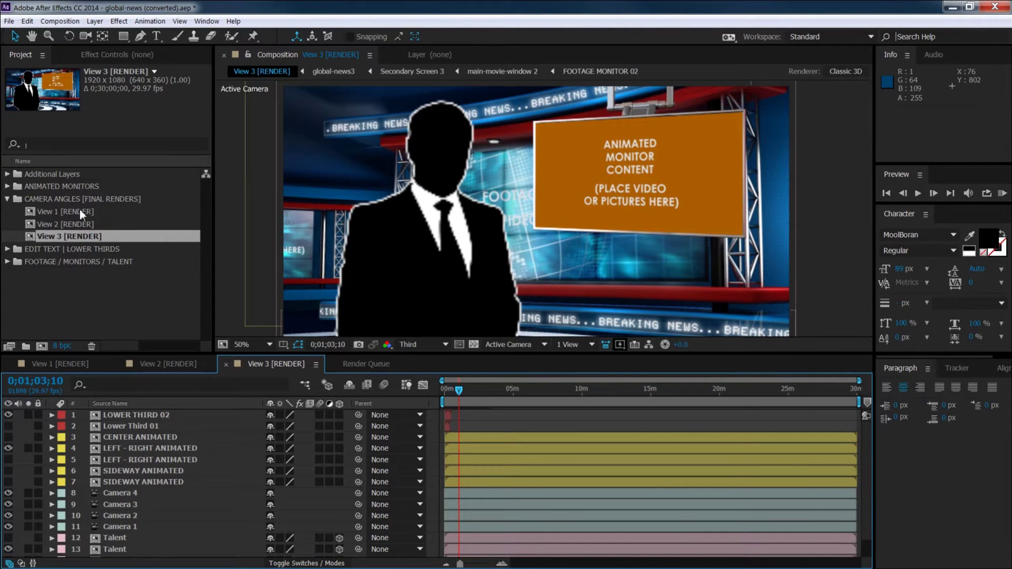
Examine the View 1 and View 3 render compositions and the contents of the ANIMATED MONITORS folder
{"action": "double_click", "coordinate": [35, 211]}
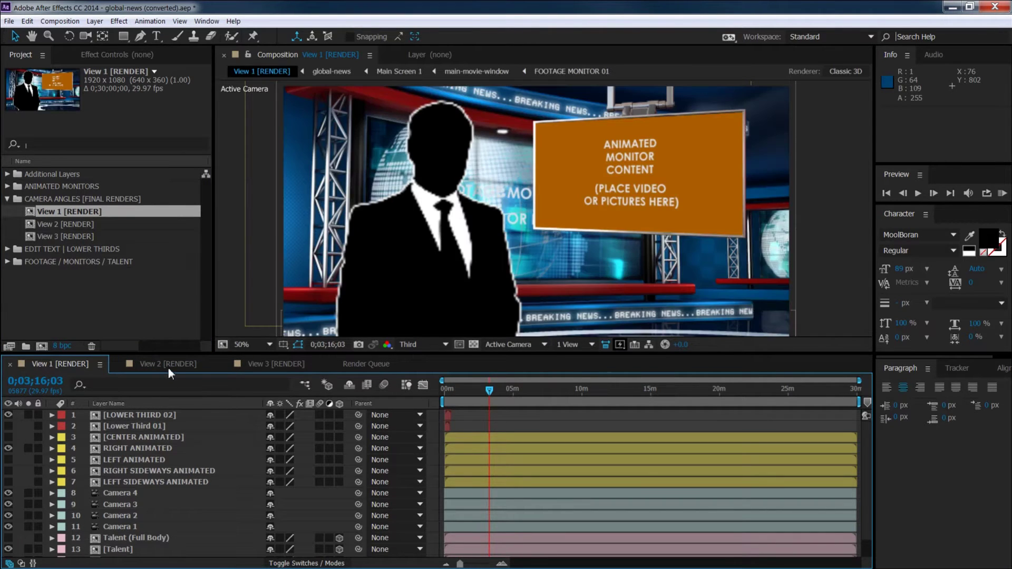
{"action": "left_click", "coordinate": [271, 364]}
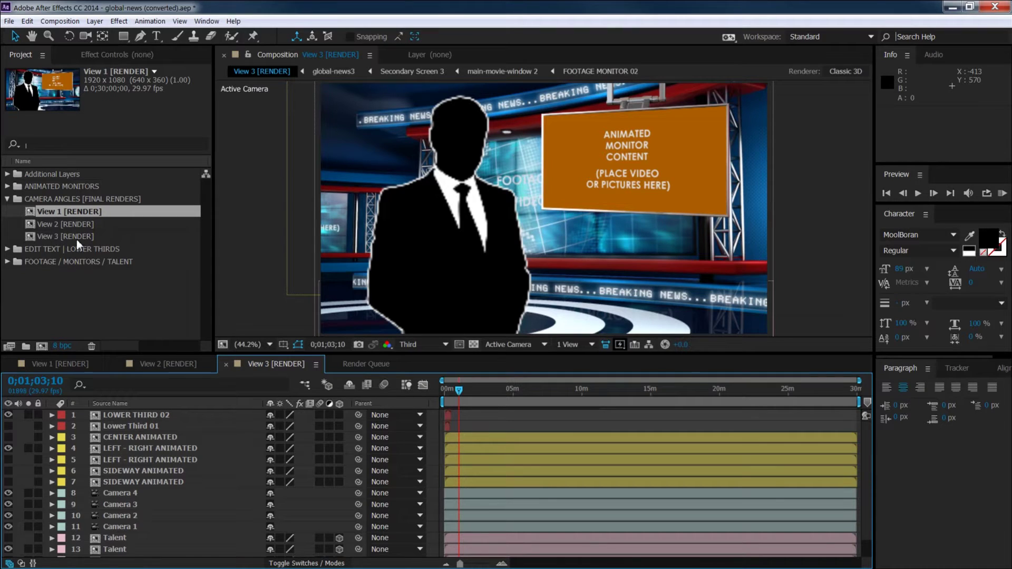
{"action": "left_click", "coordinate": [8, 187]}
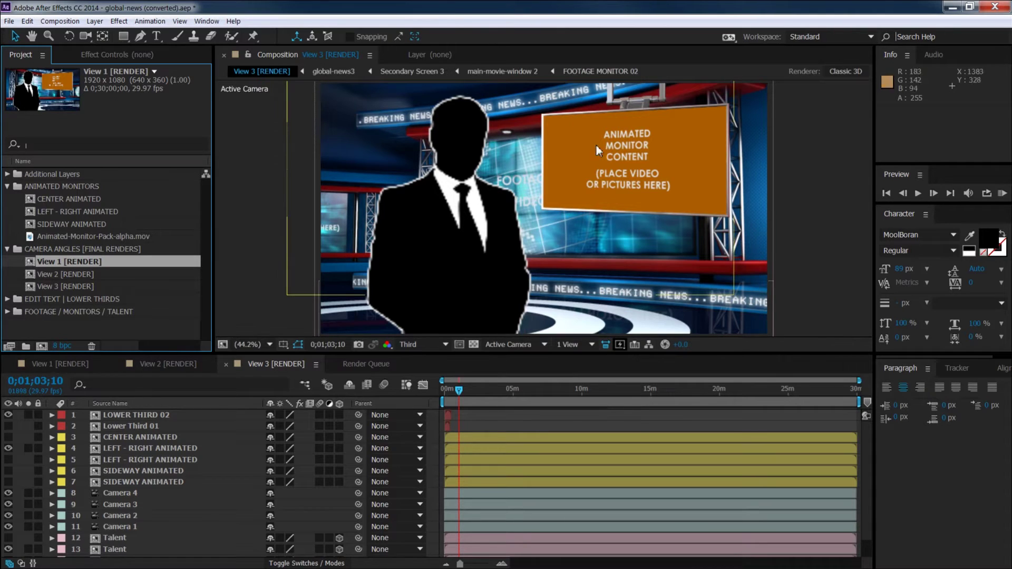
{"action": "left_click", "coordinate": [8, 187]}
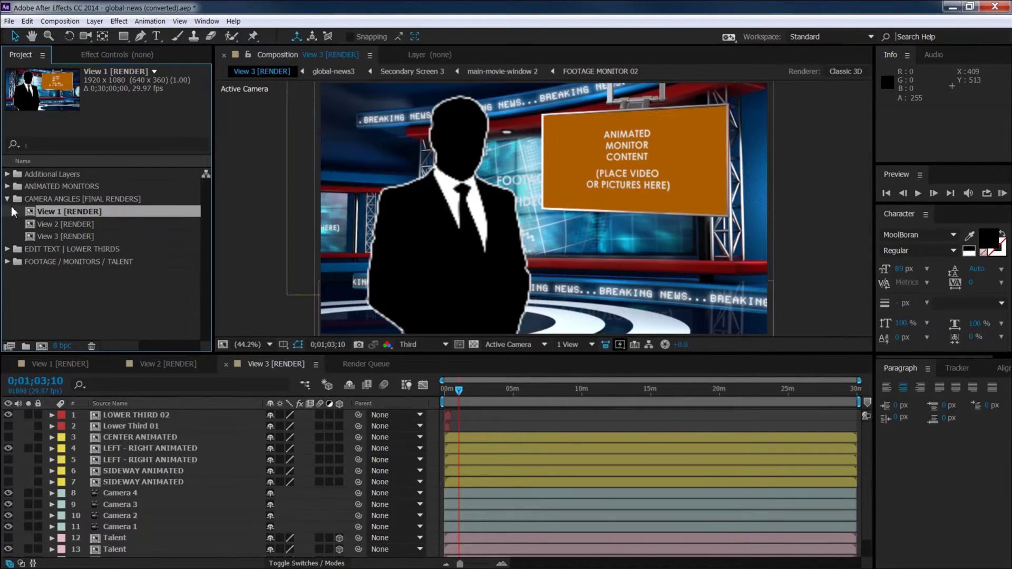
Open the Talent composition from the FOOTAGE / MONITORS / TALENT folder
{"action": "left_click", "coordinate": [7, 262]}
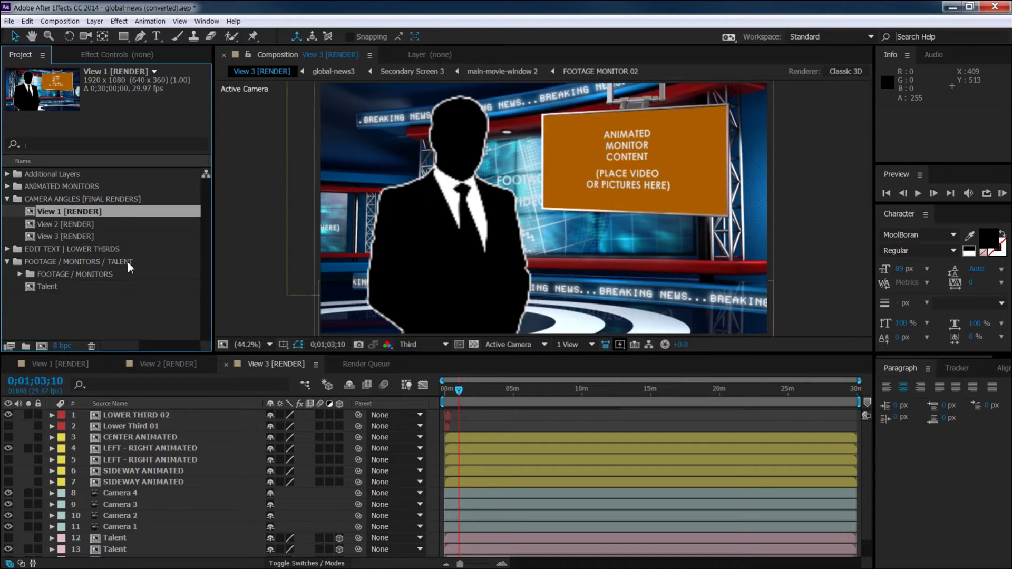
{"action": "left_click", "coordinate": [30, 289]}
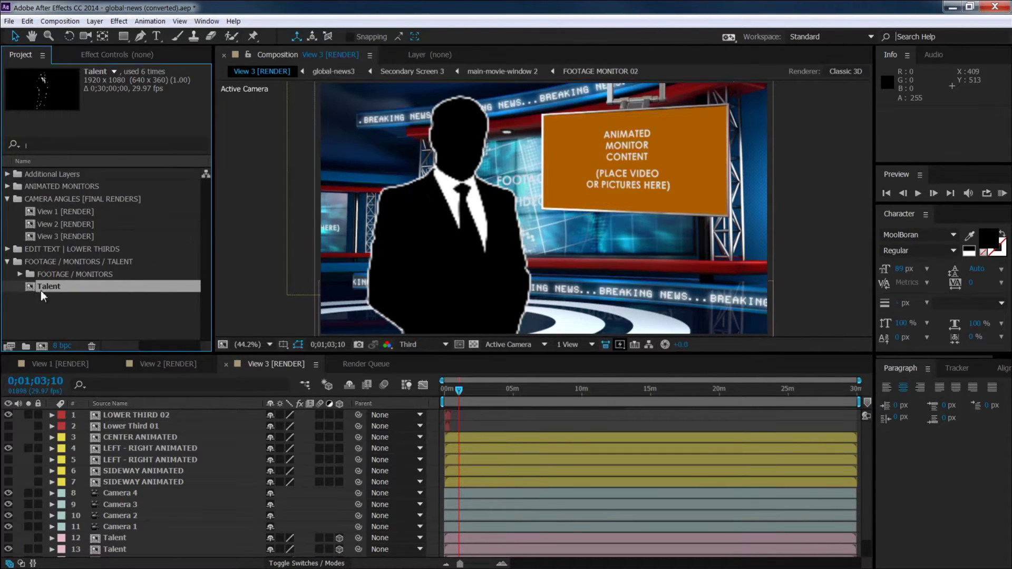
{"action": "double_click", "coordinate": [29, 286]}
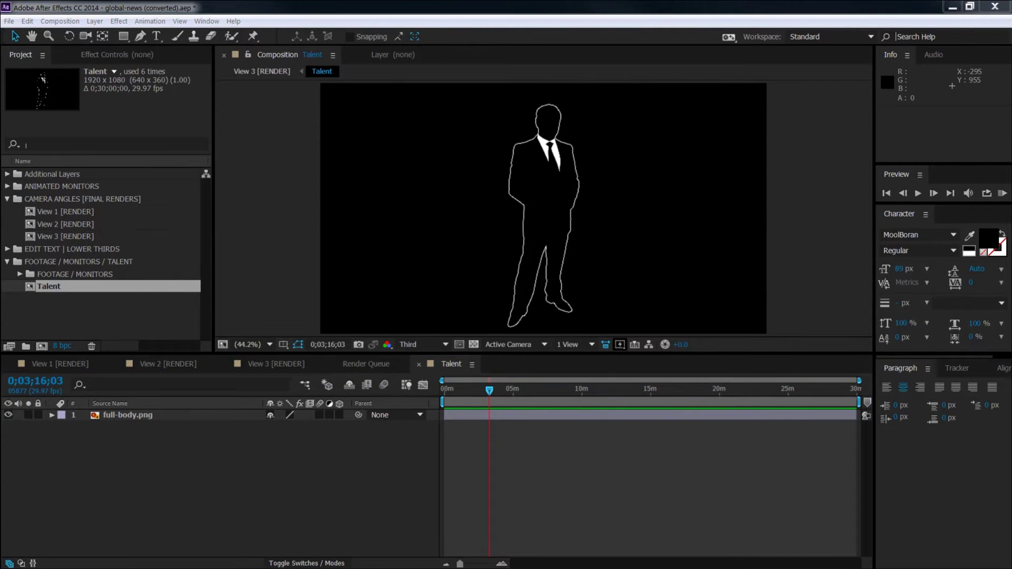
Import the green-screen clip Fotolia_39109095_V_HD1080 (1).mp4 from the assets folder in the file explorer into the project
{"action": "key", "text": "alt+Tab"}
{"action": "left_click_drag", "start_coordinate": [664, 218], "coordinate": [673, 123]}
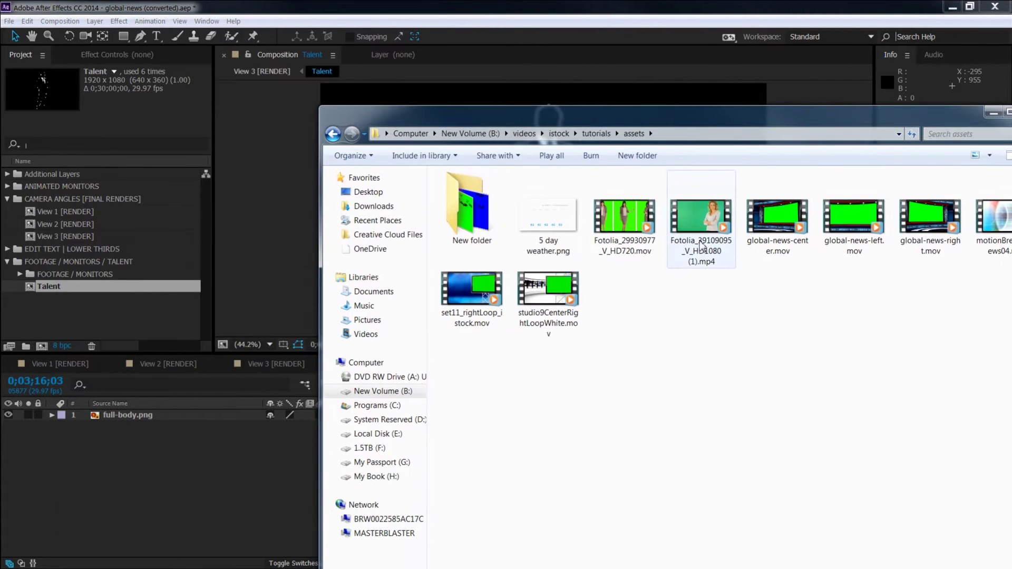
{"action": "left_click", "coordinate": [708, 225]}
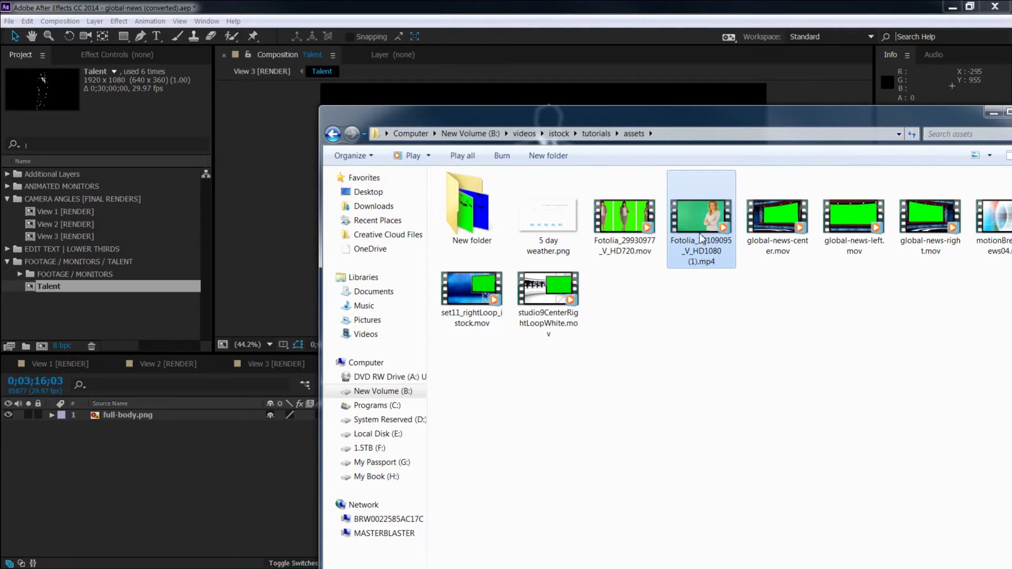
{"action": "left_click_drag", "start_coordinate": [701, 216], "coordinate": [58, 317]}
{"action": "left_click", "coordinate": [735, 100]}
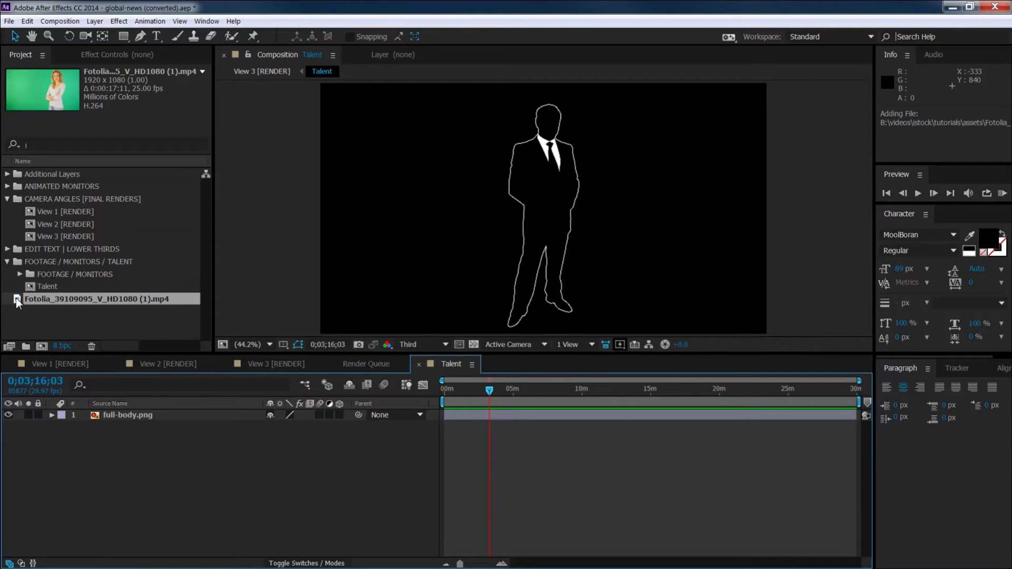
Add the Fotolia green-screen clip above full-body.png in the Talent composition and set the current time to 0;00;08;19 within the clip
{"action": "left_click_drag", "start_coordinate": [14, 298], "coordinate": [91, 412]}
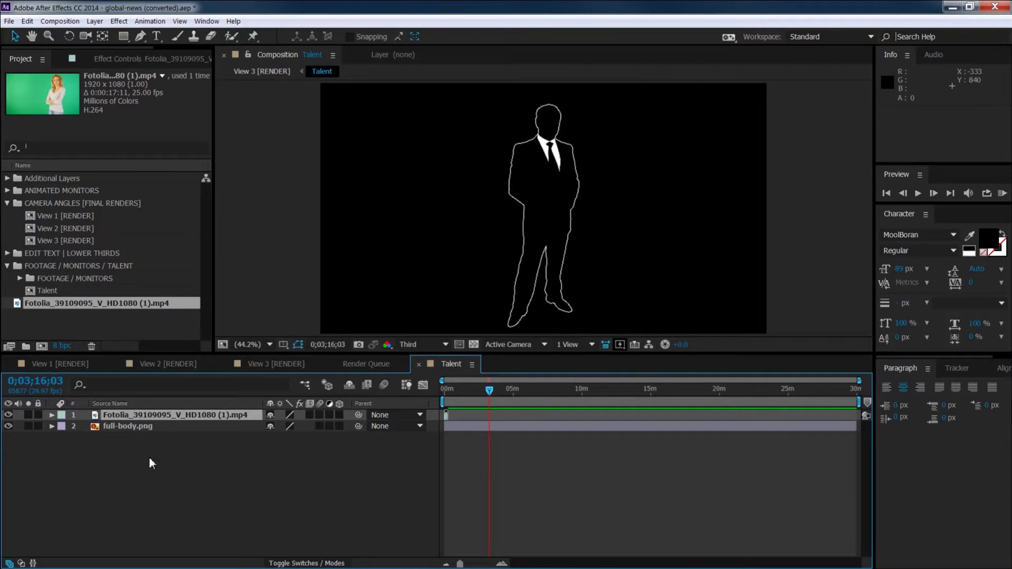
{"action": "left_click_drag", "start_coordinate": [456, 394], "coordinate": [446, 392]}
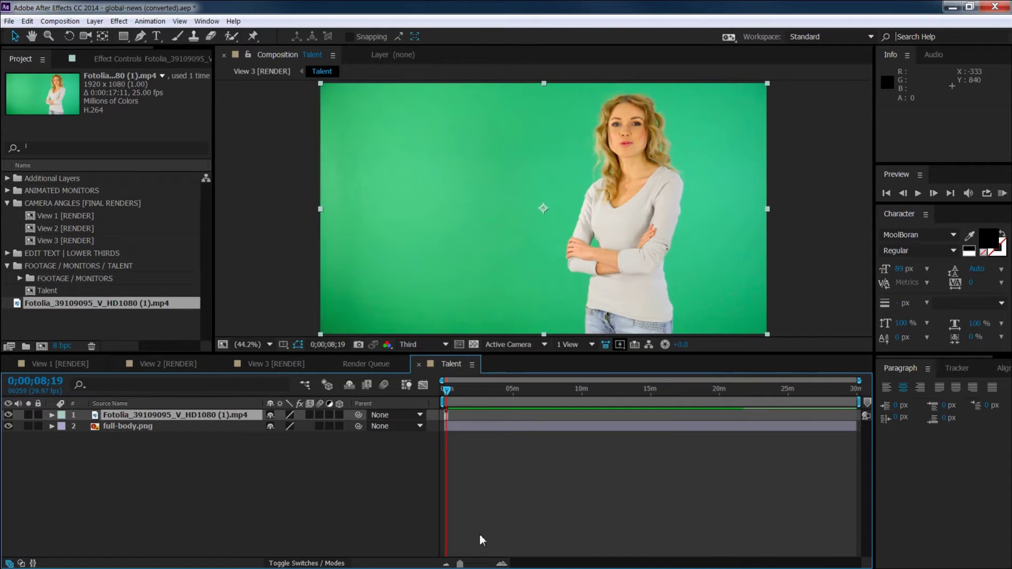
{"action": "scroll", "coordinate": [480, 534], "scroll_direction": "up", "scroll_amount": 3}
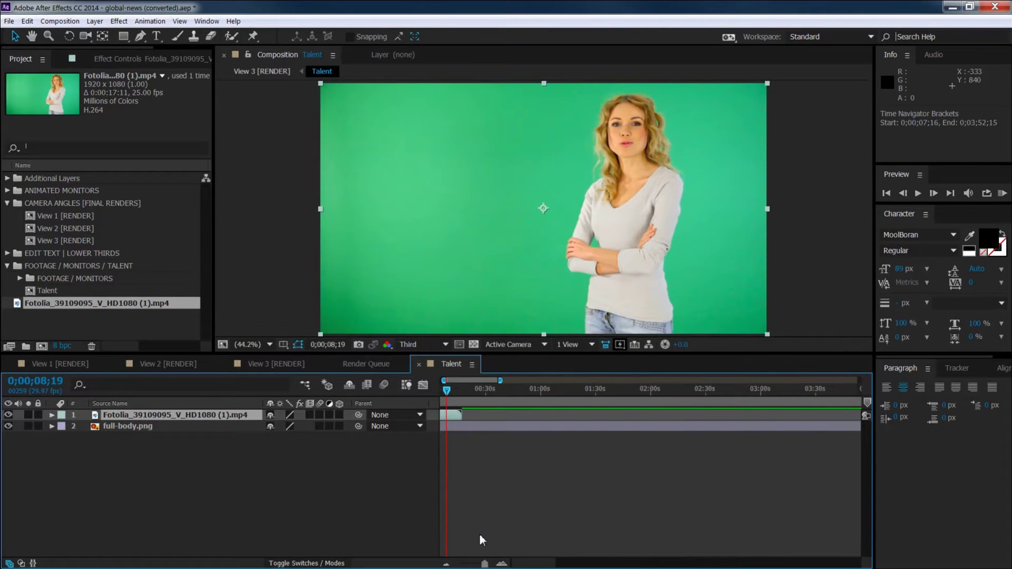
{"action": "left_click_drag", "start_coordinate": [474, 378], "coordinate": [466, 379]}
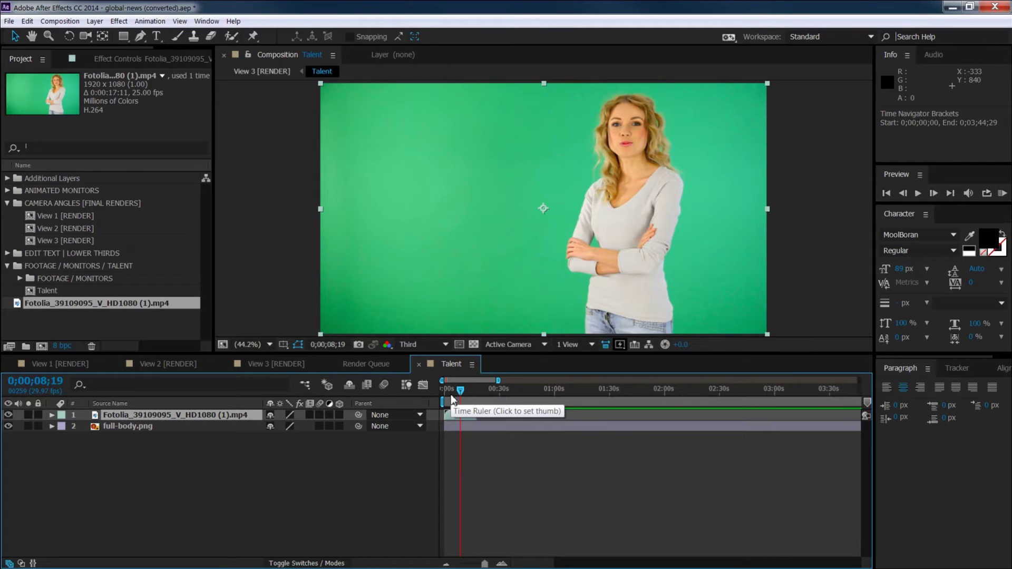
Apply the Keylight (1.2) keying effect to the Fotolia layer and sample the green background as the Screen Colour
{"action": "left_click", "coordinate": [122, 22]}
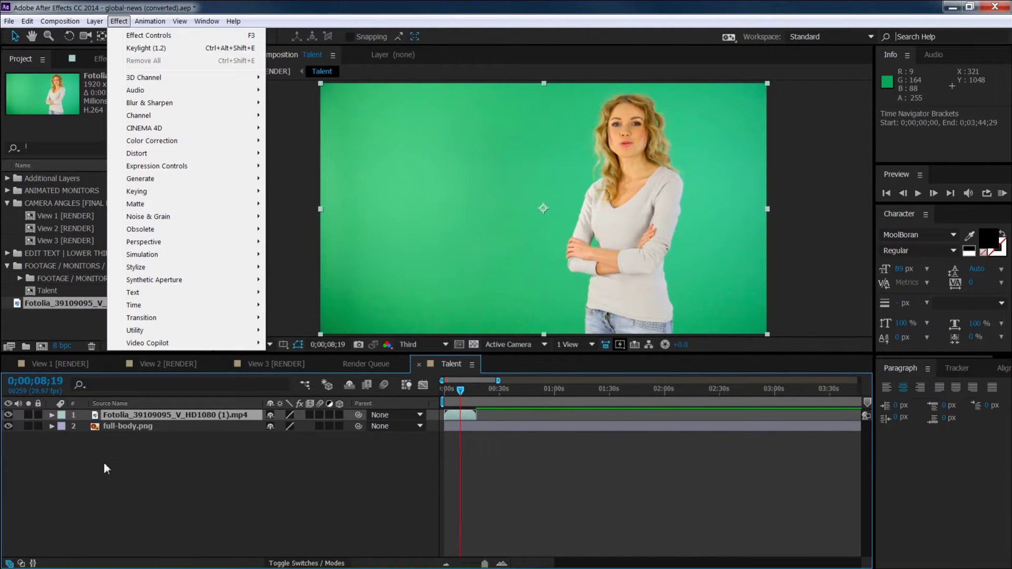
{"action": "left_click", "coordinate": [109, 417]}
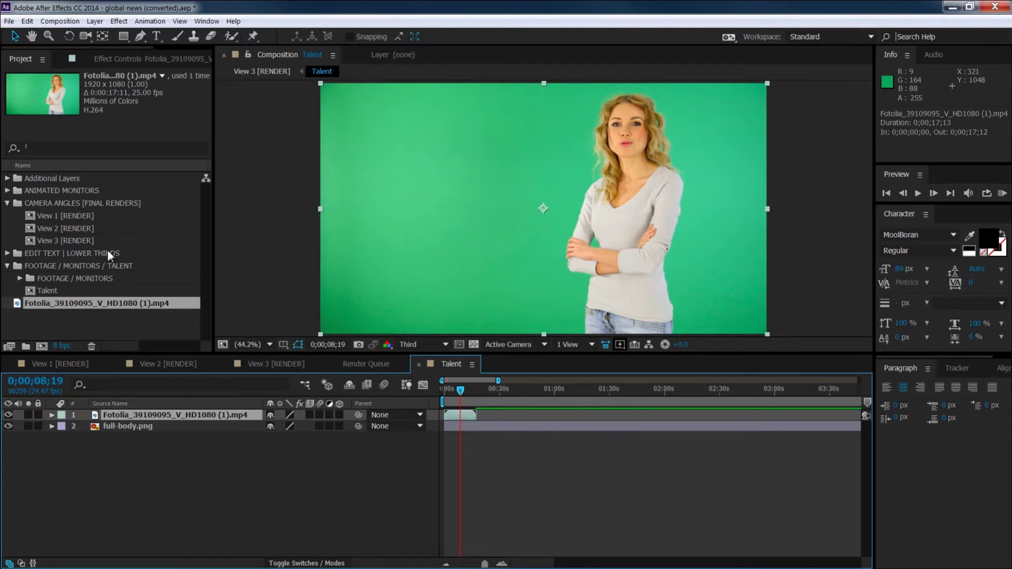
{"action": "left_click", "coordinate": [129, 21]}
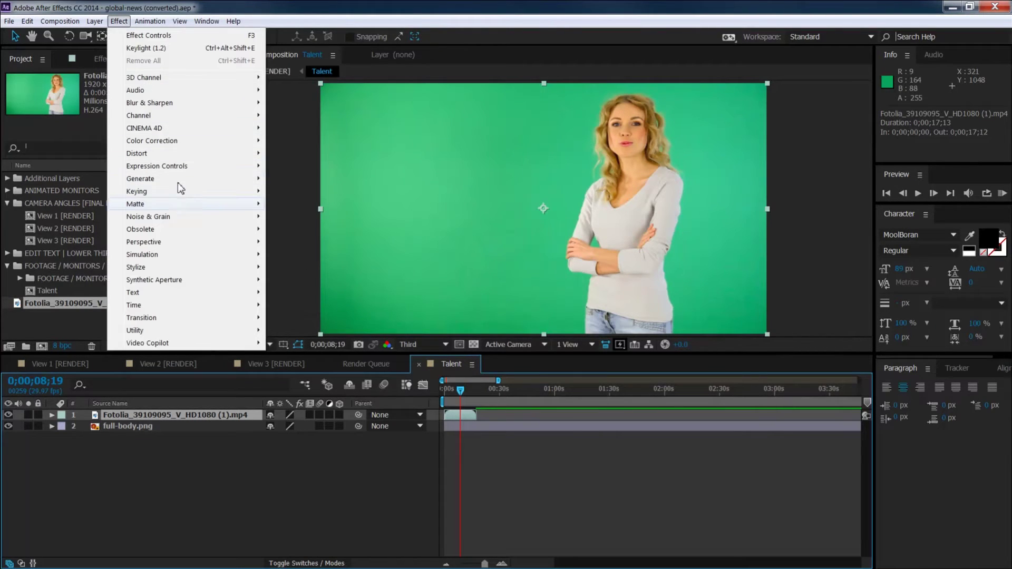
{"action": "mouse_move", "coordinate": [183, 193]}
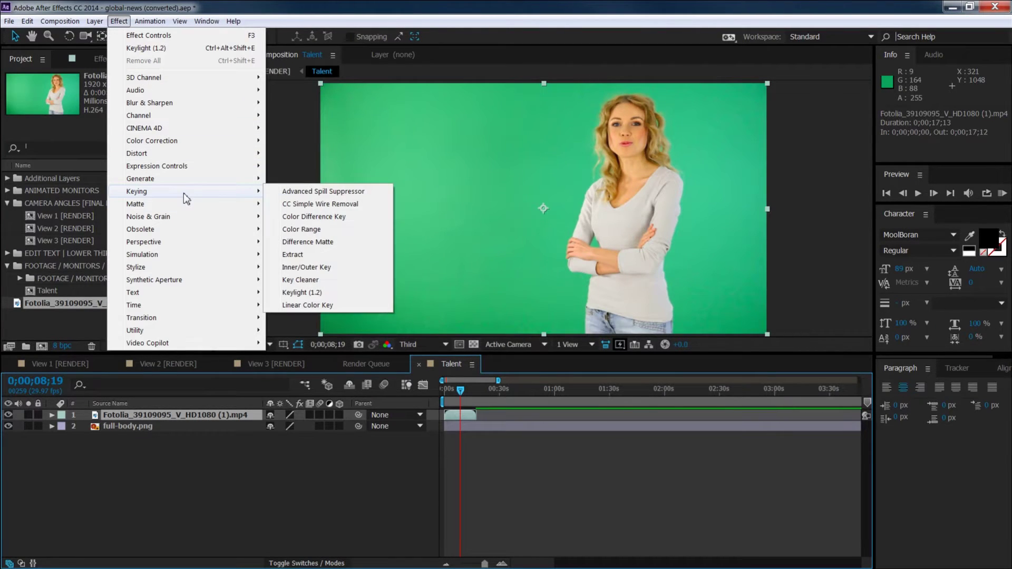
{"action": "left_click", "coordinate": [324, 295]}
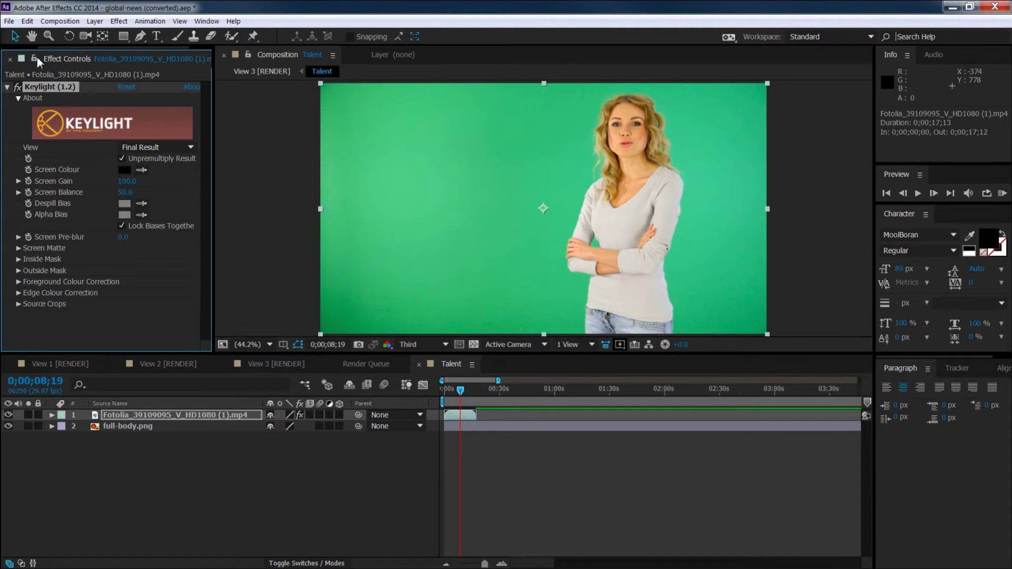
{"action": "left_click", "coordinate": [142, 169]}
{"action": "left_click", "coordinate": [524, 164]}
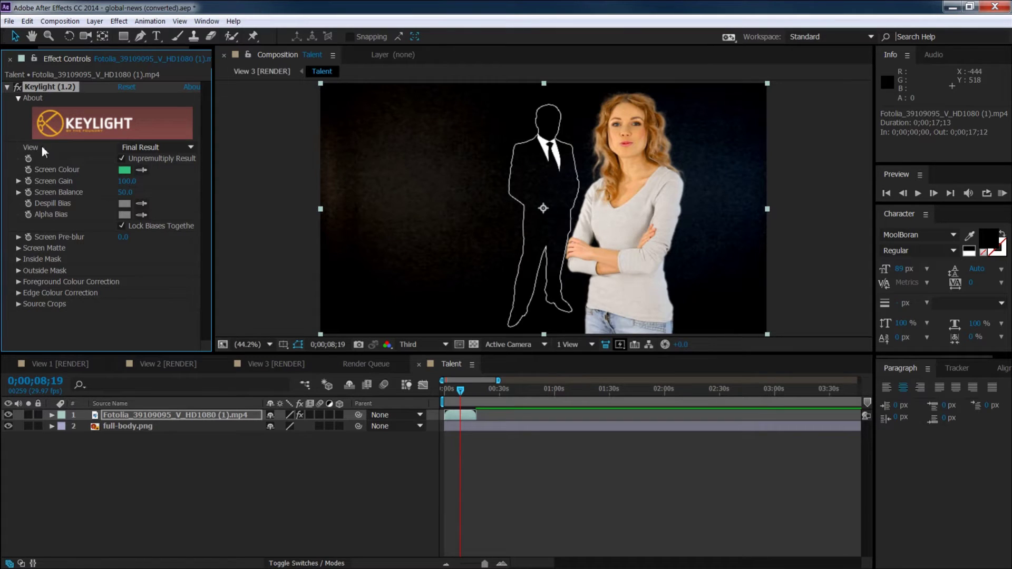
Clean the key in Screen Matte view with Clip Black 16 and Clip White 87, then return the view to Final Result
{"action": "left_click", "coordinate": [168, 149]}
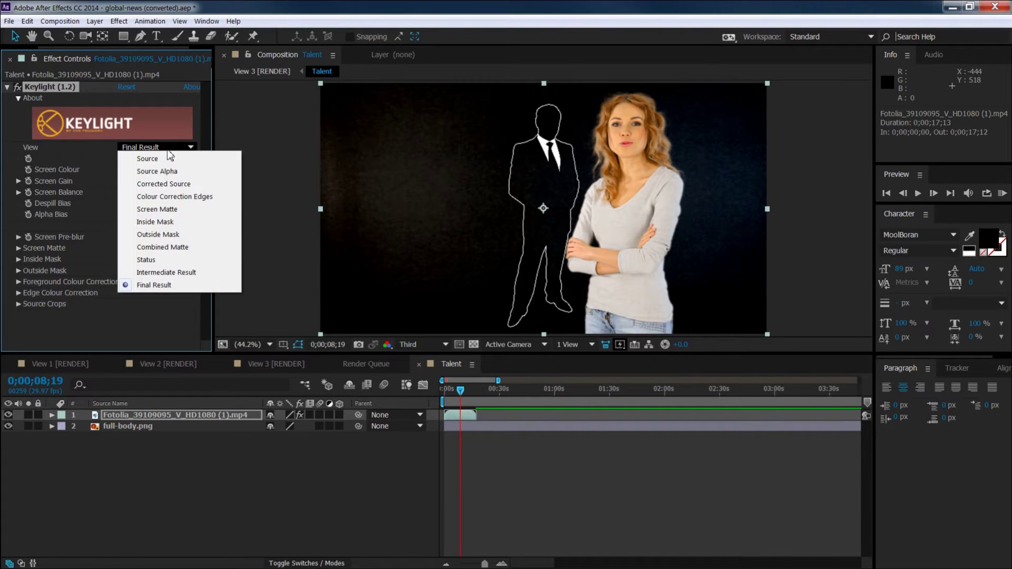
{"action": "left_click", "coordinate": [158, 209]}
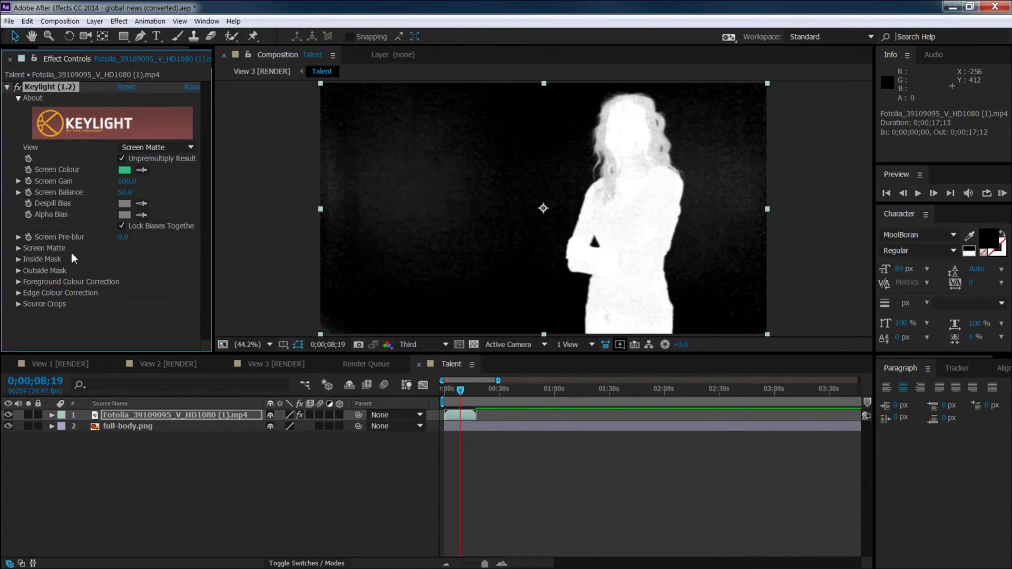
{"action": "left_click", "coordinate": [19, 249]}
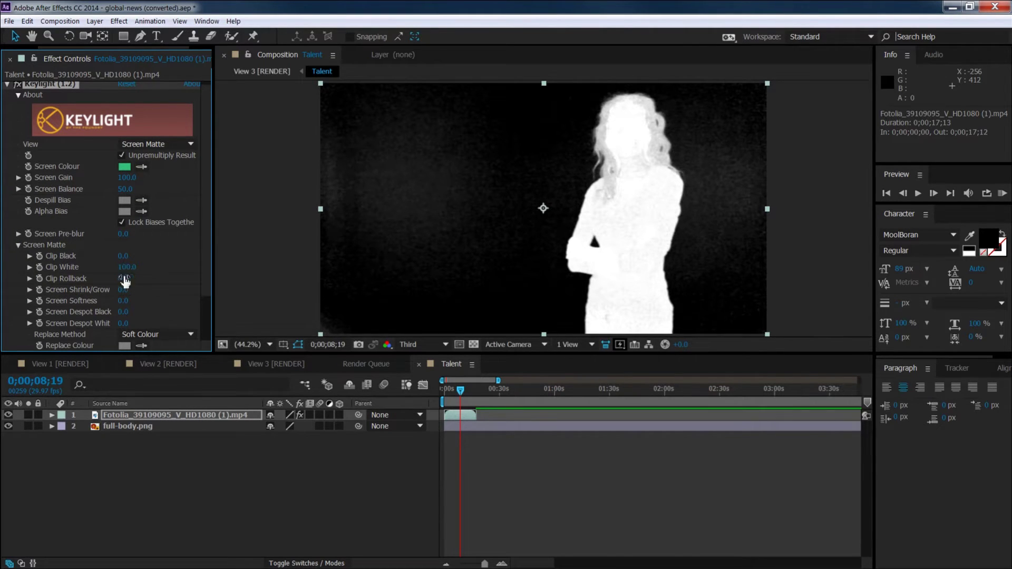
{"action": "mouse_move", "coordinate": [121, 267]}
{"action": "left_mouse_down"}
{"action": "mouse_move", "coordinate": [145, 268]}
{"action": "mouse_move", "coordinate": [126, 256]}
{"action": "mouse_move", "coordinate": [120, 268]}
{"action": "left_mouse_up"}
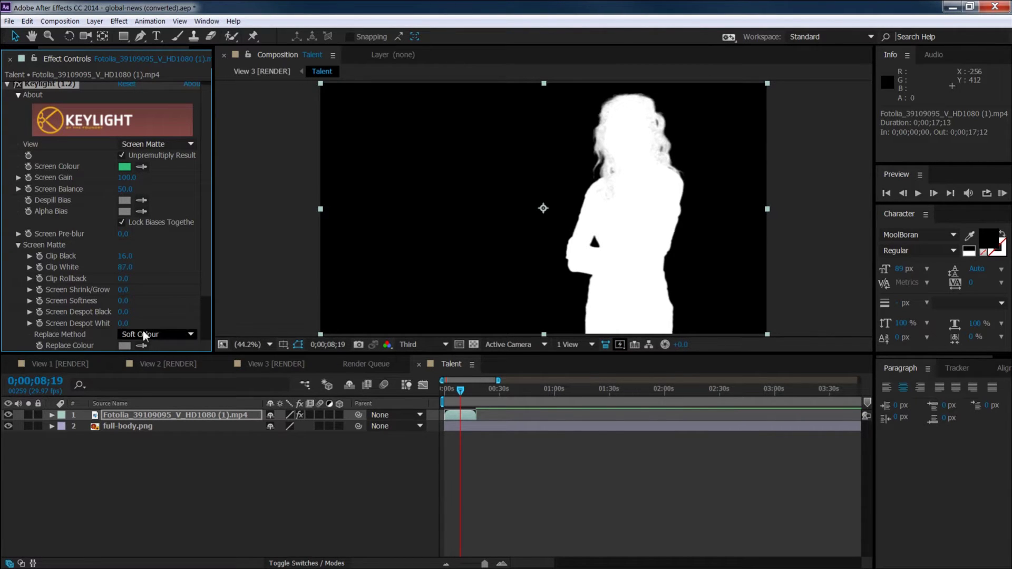
{"action": "left_click", "coordinate": [166, 144]}
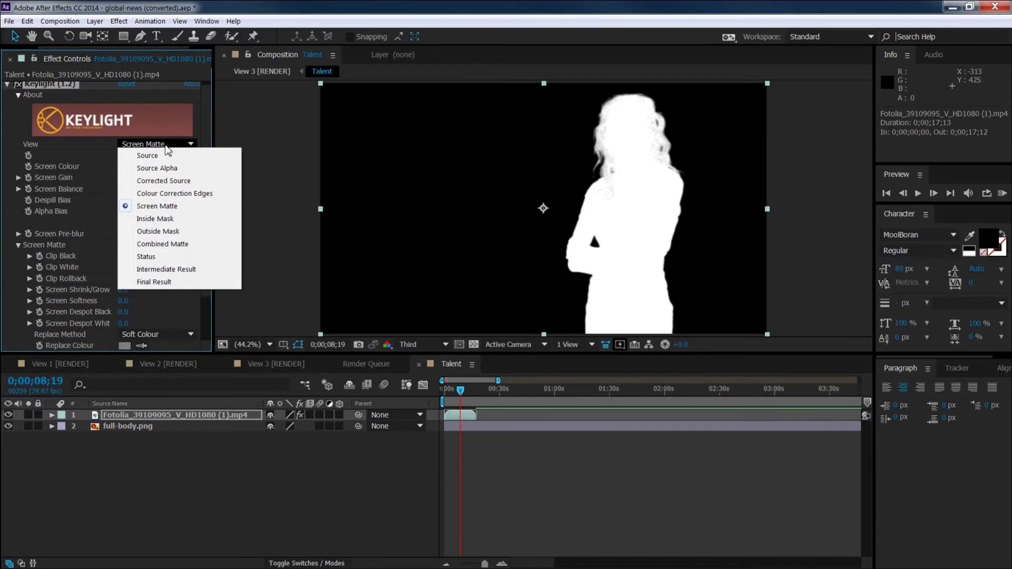
{"action": "left_click", "coordinate": [164, 282]}
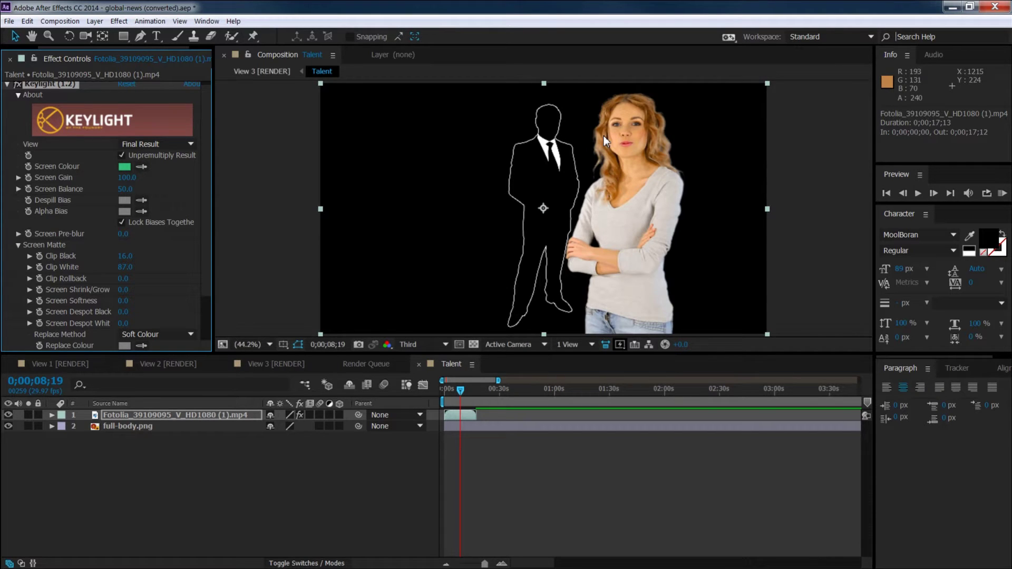
Scale the keyed woman layer to 61% and position it at 745, 374 over the full-body silhouette
{"action": "left_click", "coordinate": [141, 413]}
{"action": "left_click", "coordinate": [51, 415]}
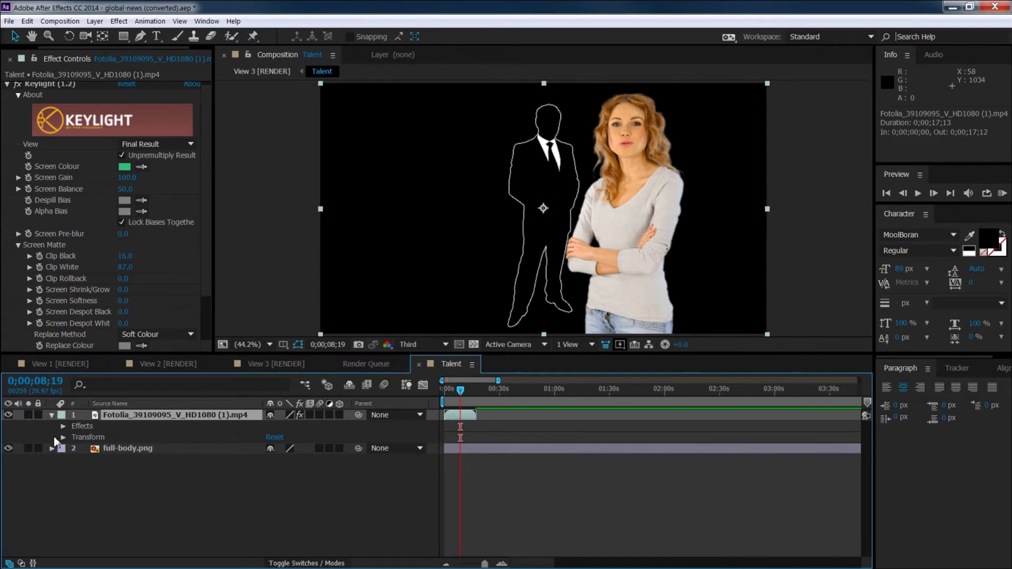
{"action": "left_click", "coordinate": [62, 436]}
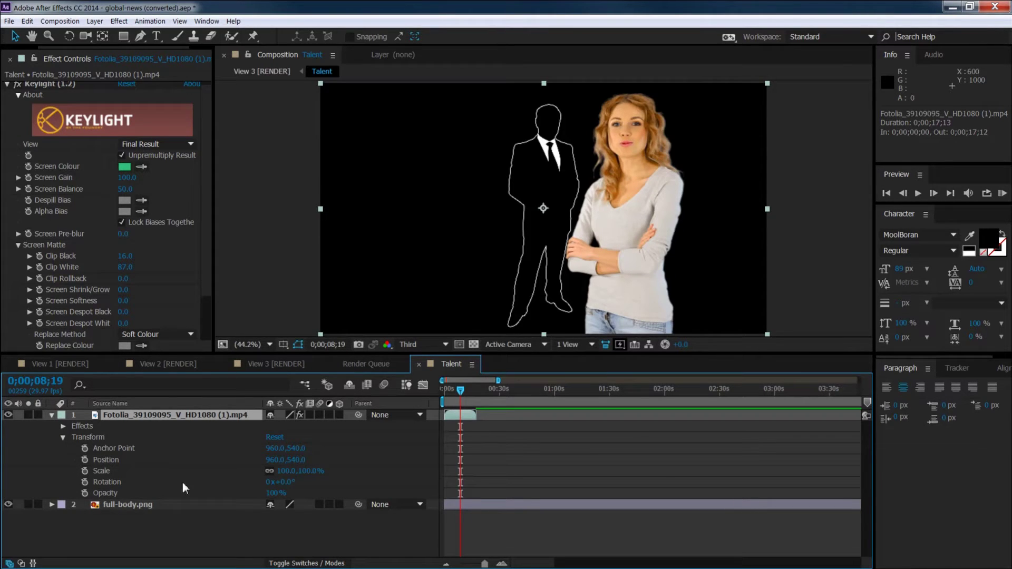
{"action": "left_click_drag", "start_coordinate": [288, 478], "coordinate": [97, 469]}
{"action": "left_click_drag", "start_coordinate": [293, 459], "coordinate": [241, 440]}
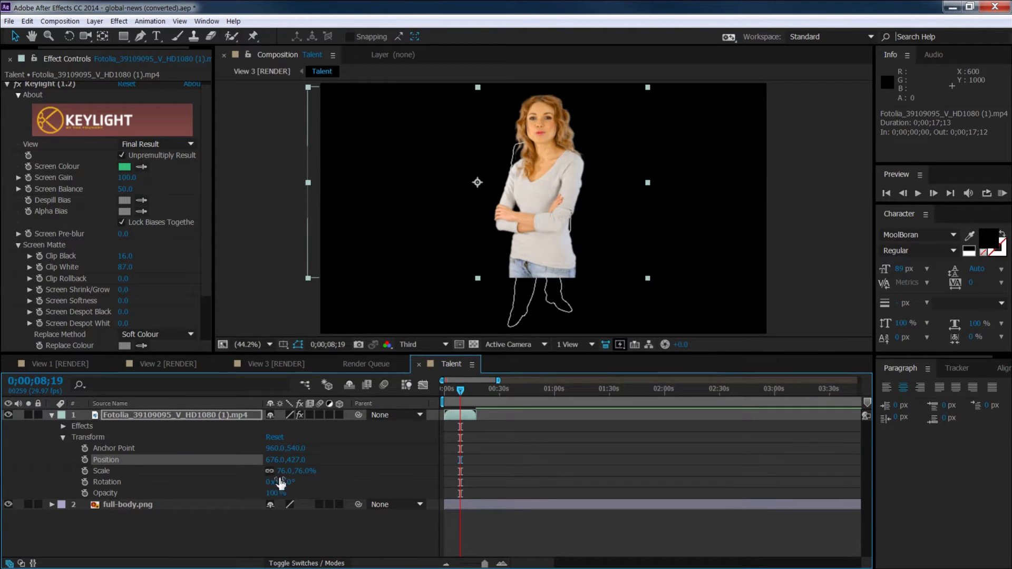
{"action": "left_click_drag", "start_coordinate": [288, 476], "coordinate": [273, 449]}
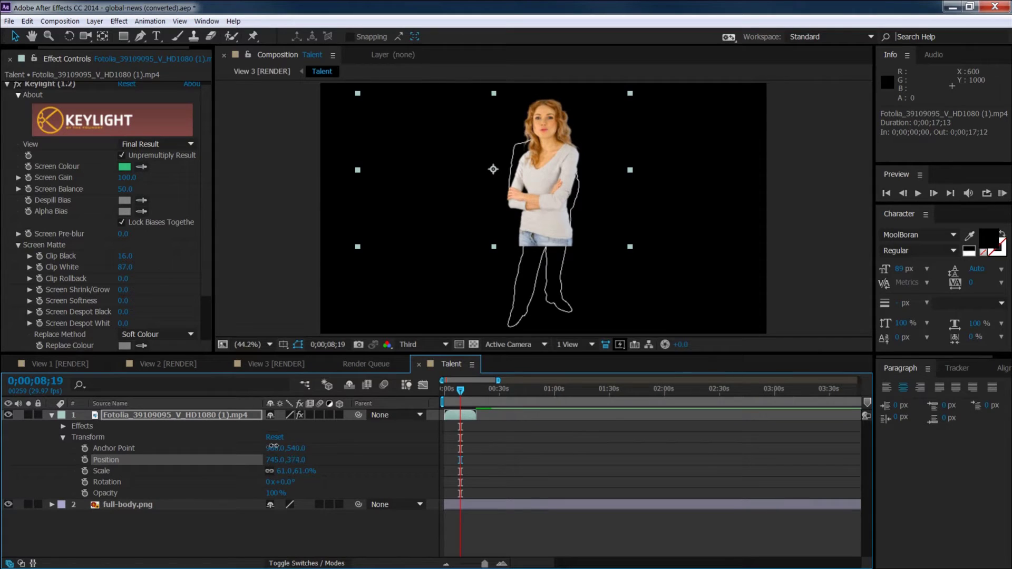
Collapse the keyed Fotolia layer's properties and hide the full-body.png silhouette in the Talent composition
{"action": "left_click", "coordinate": [63, 437]}
{"action": "left_click", "coordinate": [51, 416]}
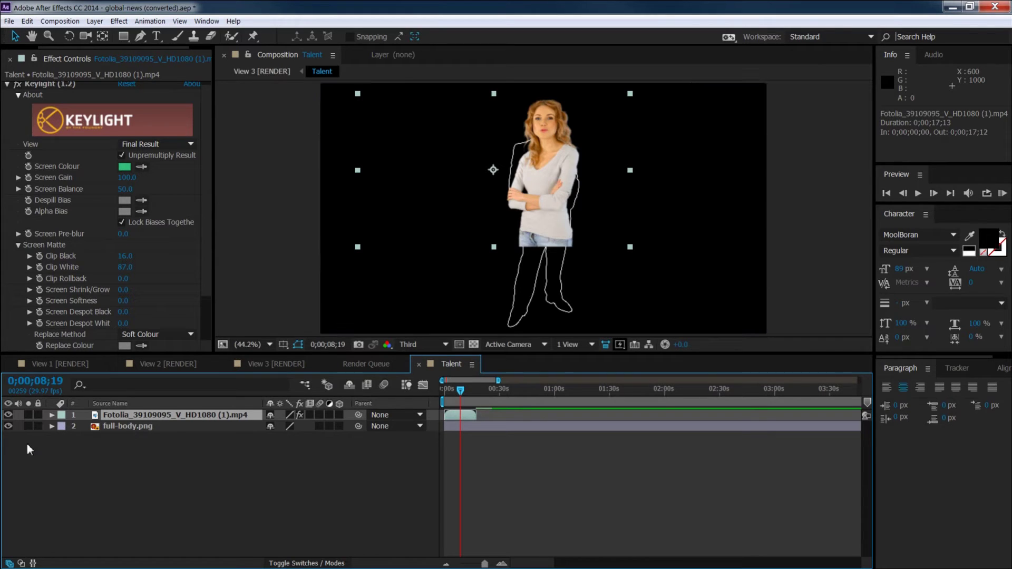
{"action": "left_click", "coordinate": [8, 426]}
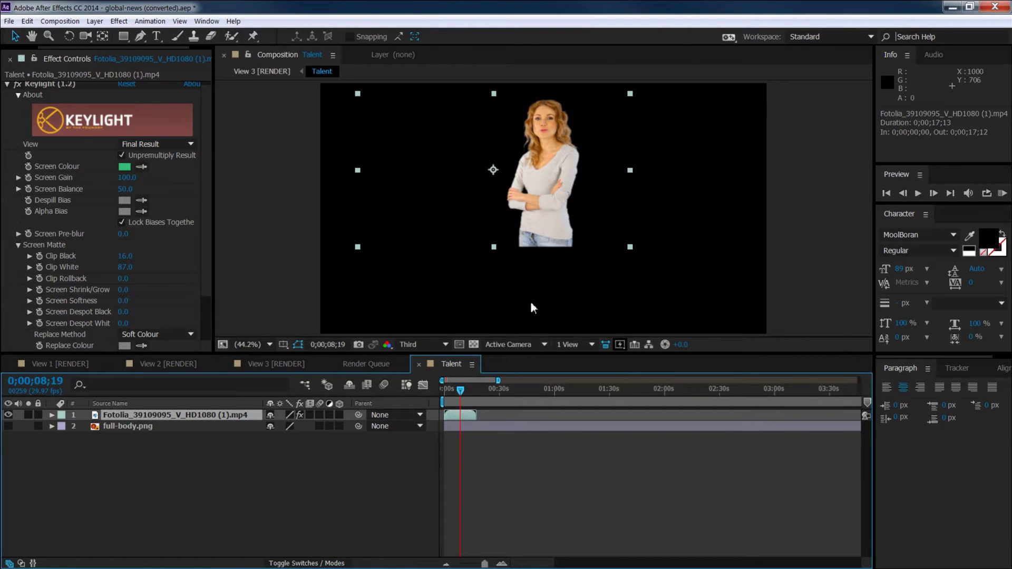
Set the preview resolution of the View 3 and View 2 render compositions to Half
{"action": "left_click", "coordinate": [269, 363]}
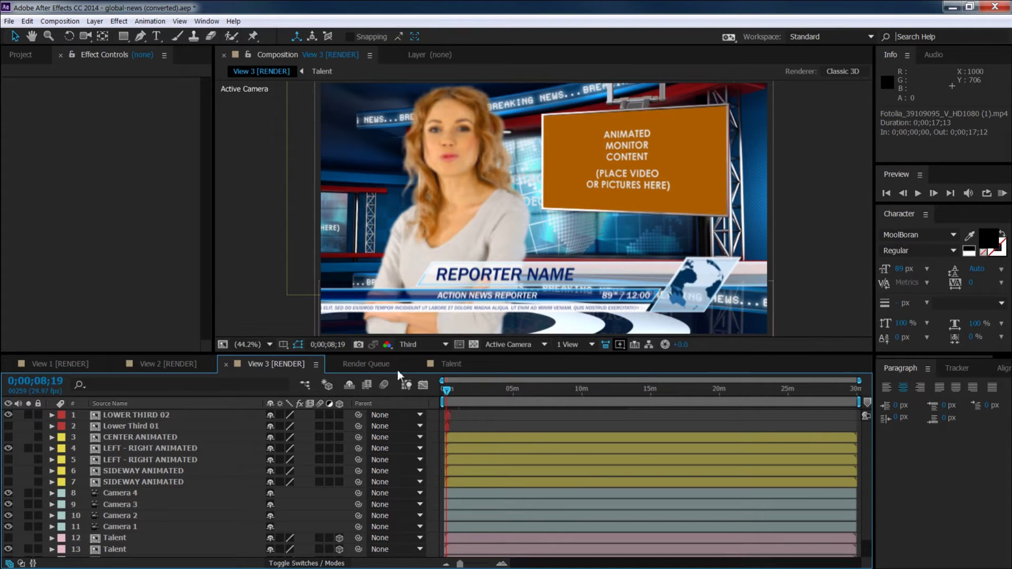
{"action": "left_click", "coordinate": [419, 344]}
{"action": "left_click", "coordinate": [419, 388]}
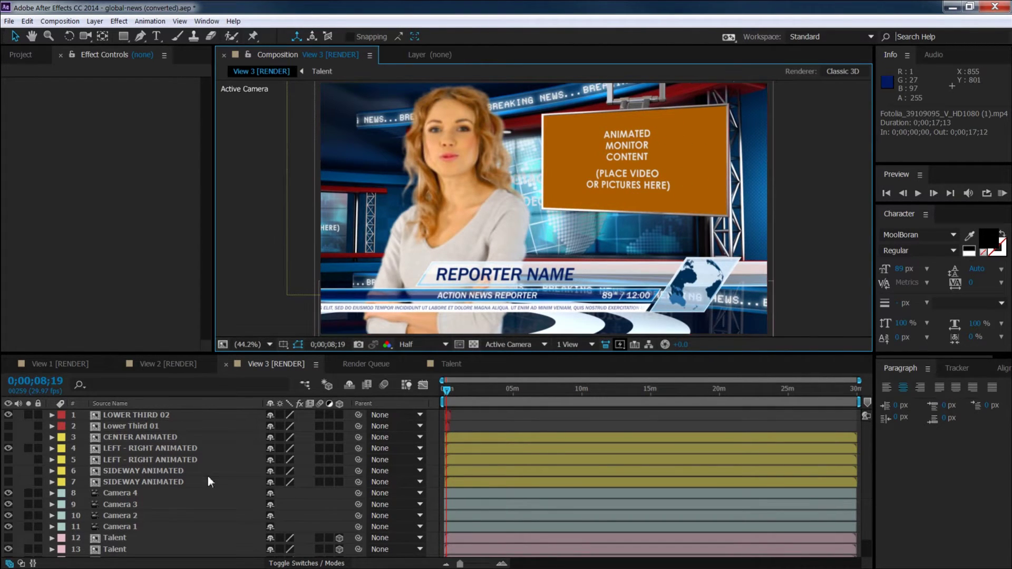
{"action": "left_click", "coordinate": [167, 365]}
{"action": "left_click", "coordinate": [419, 344]}
{"action": "left_click", "coordinate": [429, 391]}
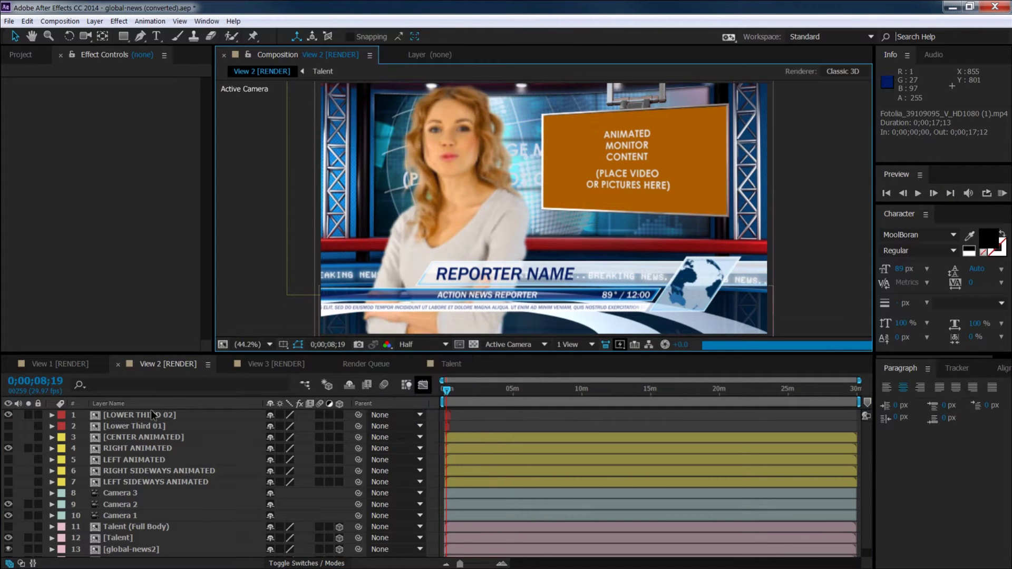
Review the keyed woman against the virtual sets in the View 1 and View 3 render compositions
{"action": "left_click", "coordinate": [84, 367]}
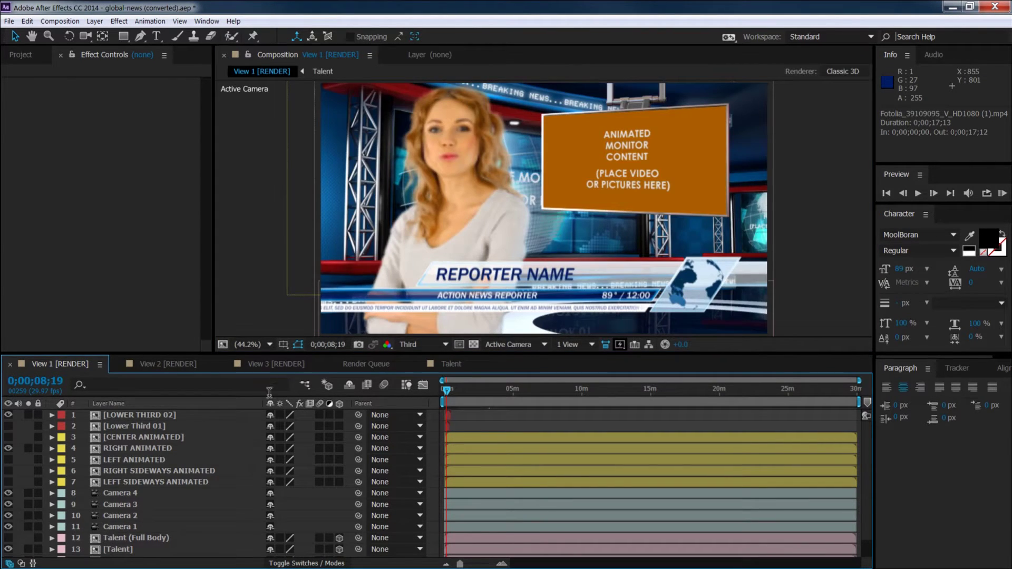
{"action": "left_click", "coordinate": [287, 360]}
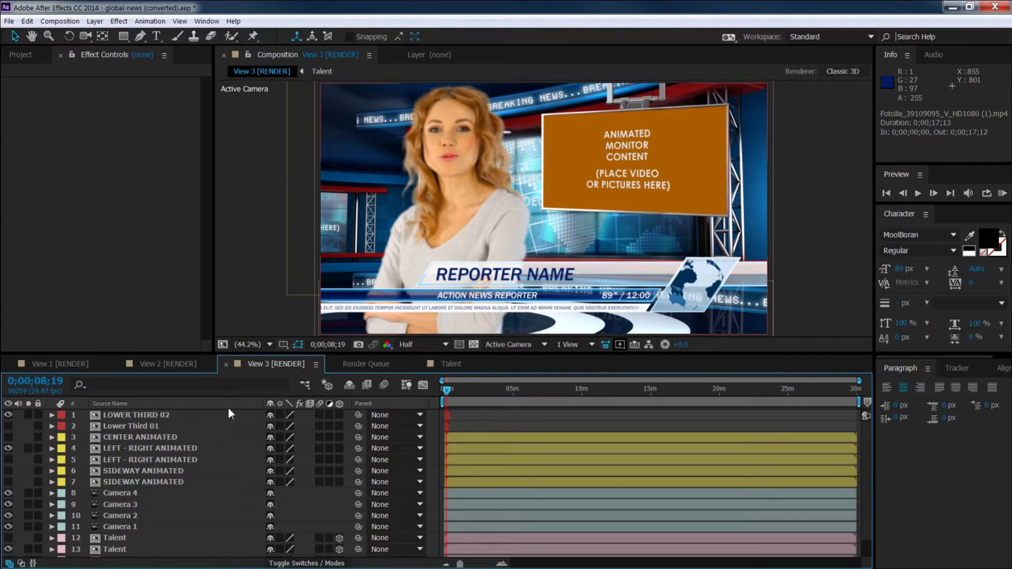
{"action": "left_click", "coordinate": [78, 363]}
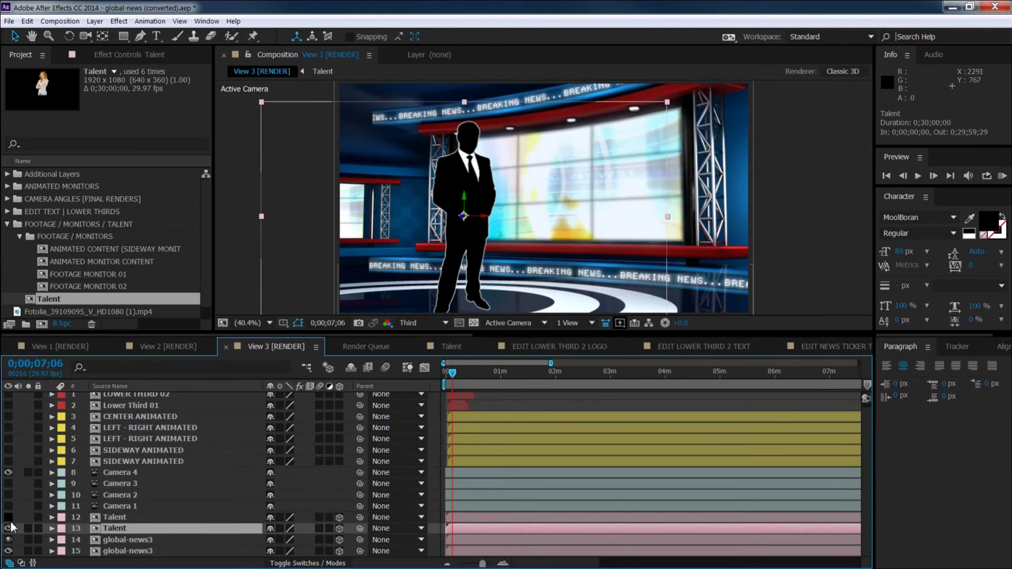
Compare the close-up and full-body Talent layers in View 3 by showing each alone, ending with full-body layer 13 visible and selected
{"action": "left_click", "coordinate": [8, 528]}
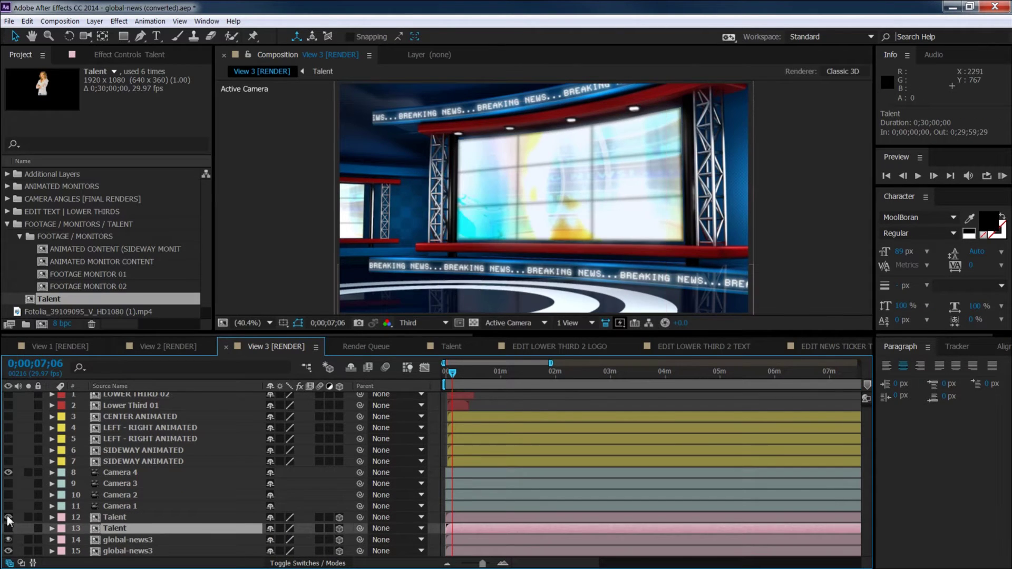
{"action": "left_click", "coordinate": [8, 517]}
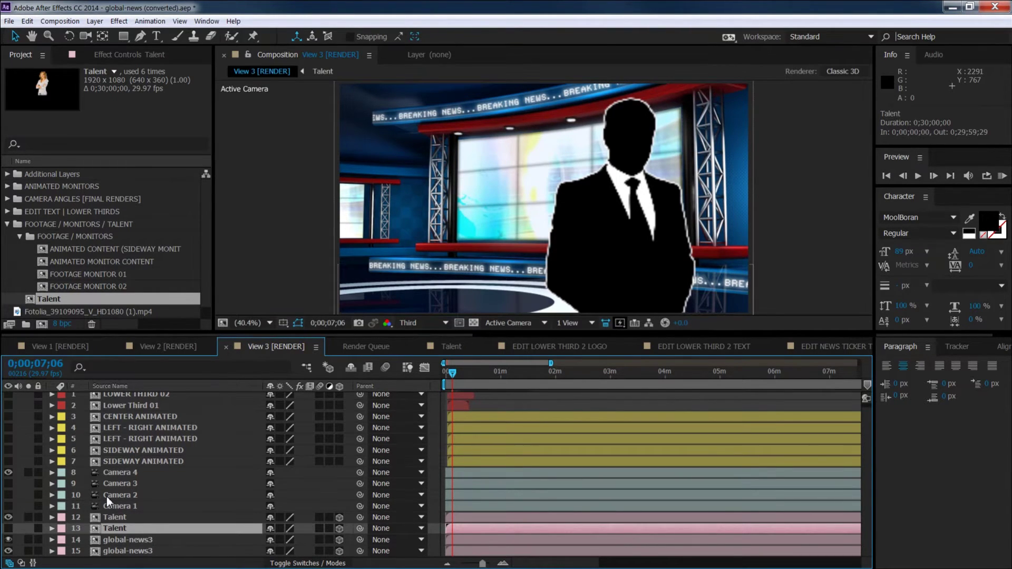
{"action": "left_click", "coordinate": [119, 517]}
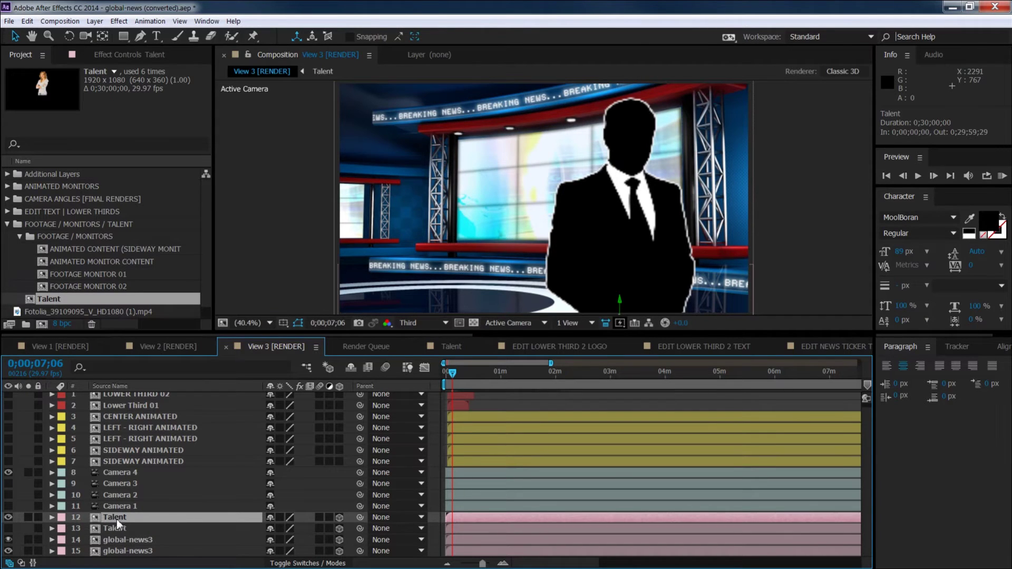
{"action": "left_click", "coordinate": [8, 517]}
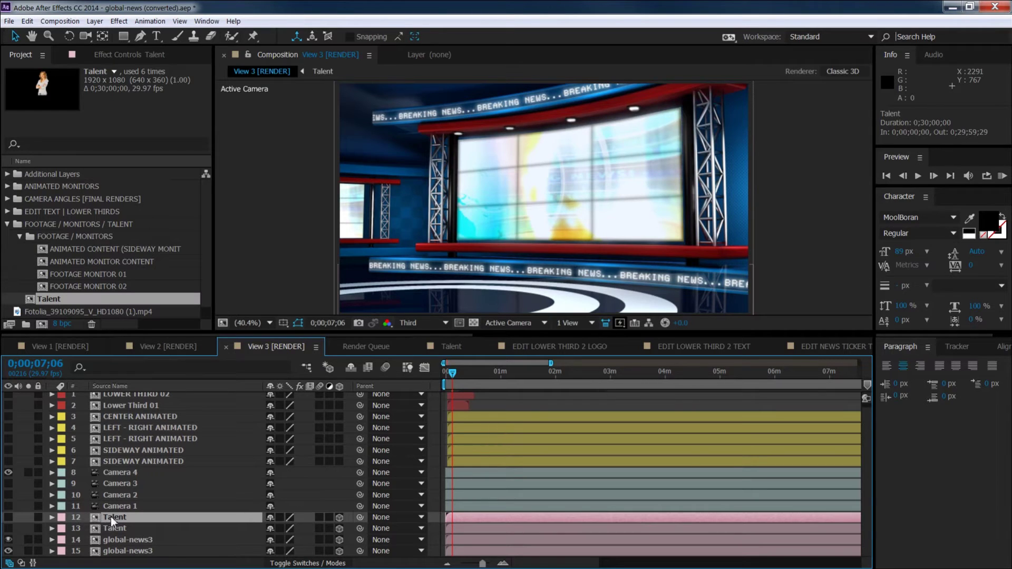
{"action": "left_click", "coordinate": [9, 529]}
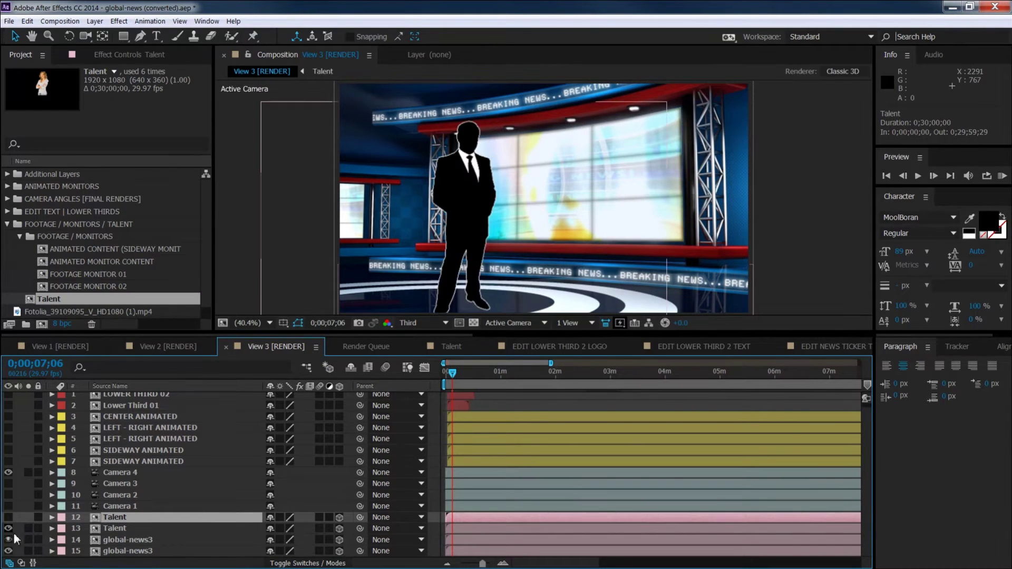
{"action": "left_click", "coordinate": [117, 528]}
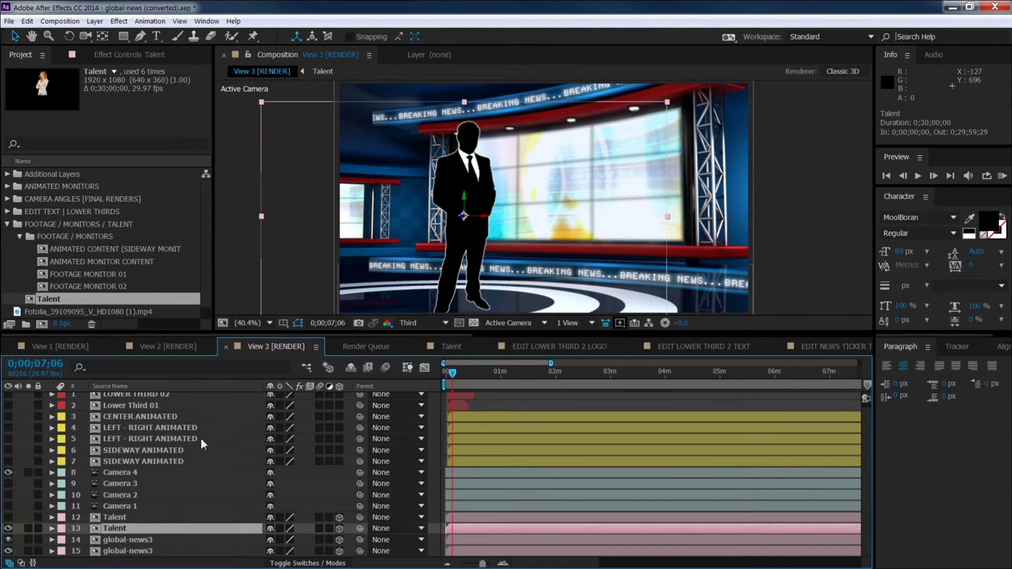
Import Fotolia_29930977_V_HD720.mov from the assets folder and add it as the top layer of the Talent composition
{"action": "double_click", "coordinate": [94, 526]}
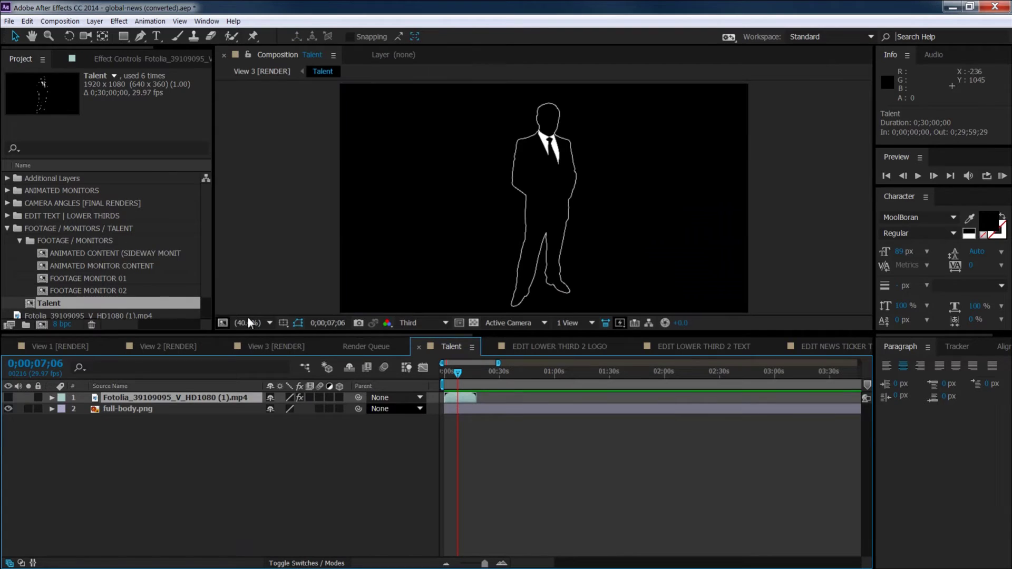
{"action": "left_click", "coordinate": [20, 240]}
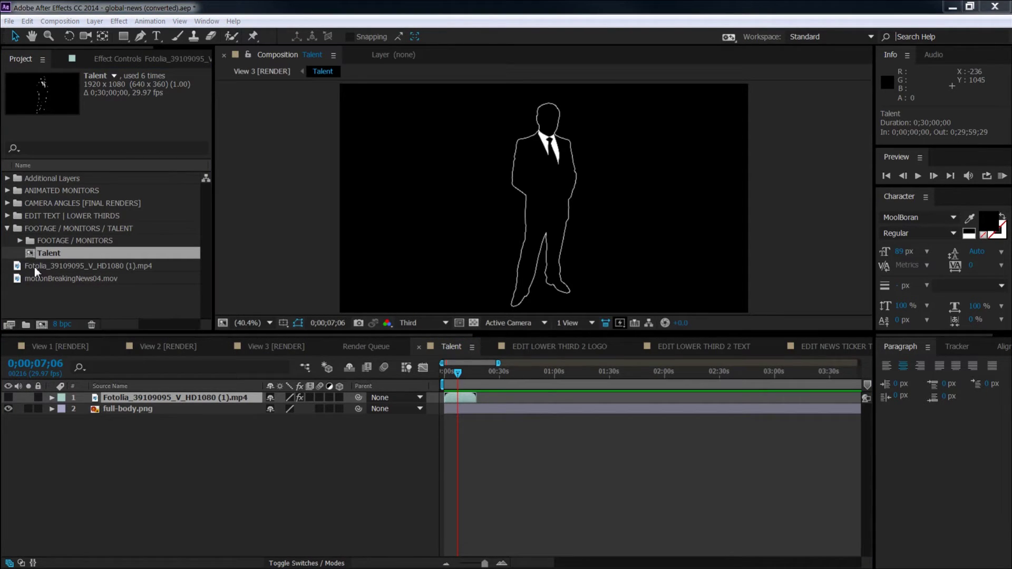
{"action": "key", "text": "alt+Tab"}
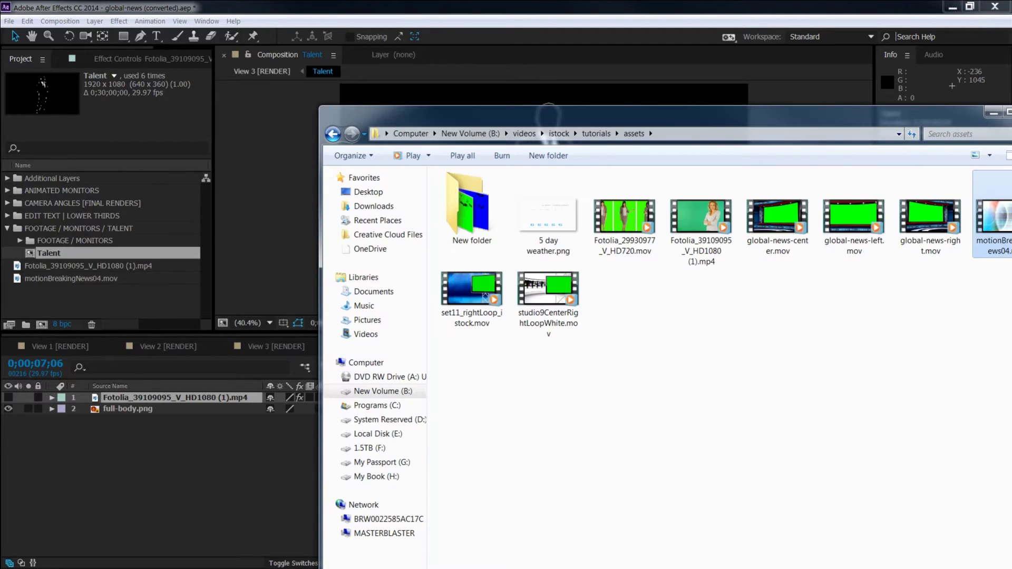
{"action": "left_click", "coordinate": [627, 247]}
{"action": "left_click_drag", "start_coordinate": [630, 257], "coordinate": [71, 296]}
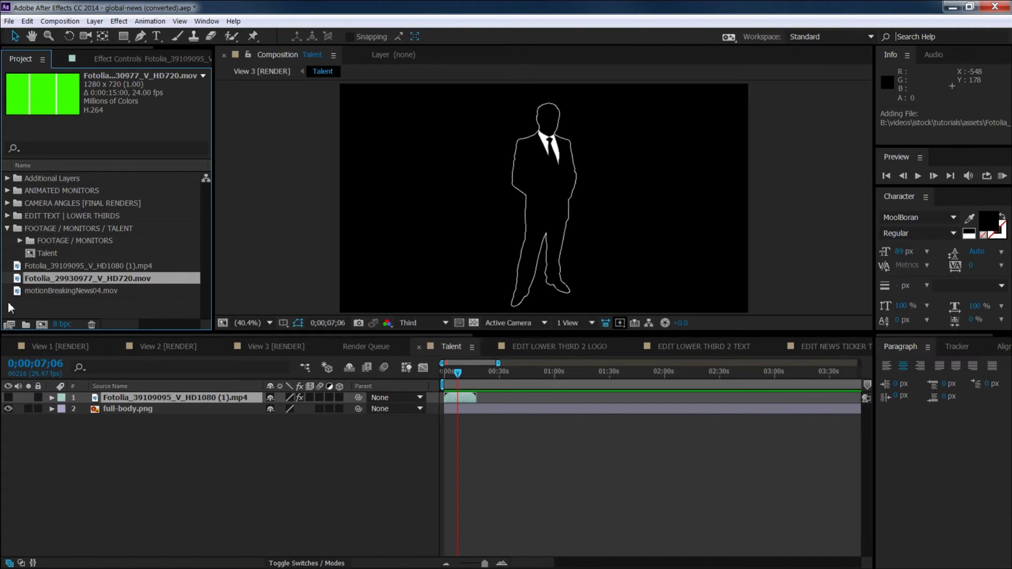
{"action": "left_click_drag", "start_coordinate": [16, 279], "coordinate": [112, 394]}
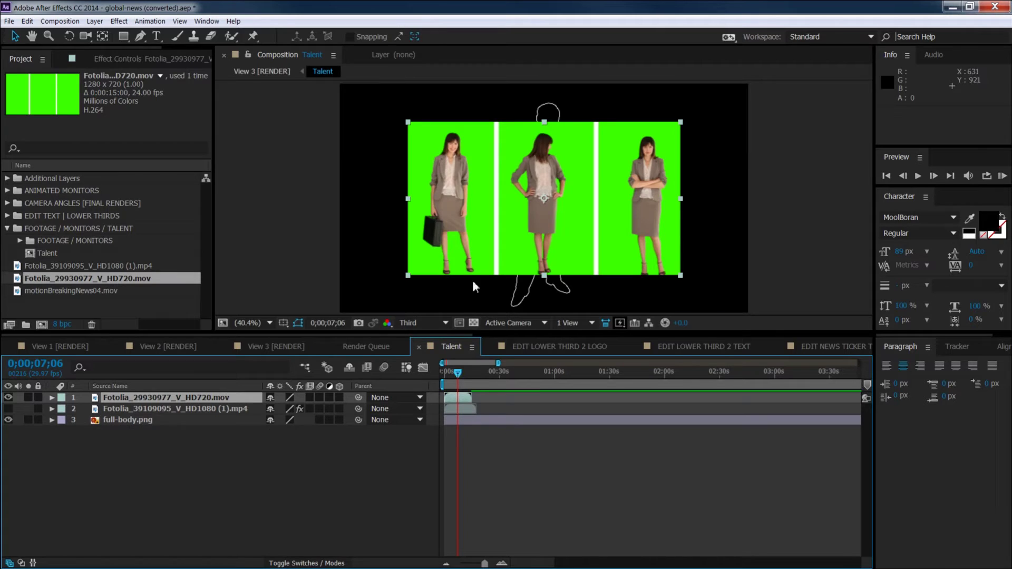
Mask the Fotolia_29930977 layer with a rectangle around the middle woman, isolating her from the other two panels
{"action": "left_click", "coordinate": [123, 36]}
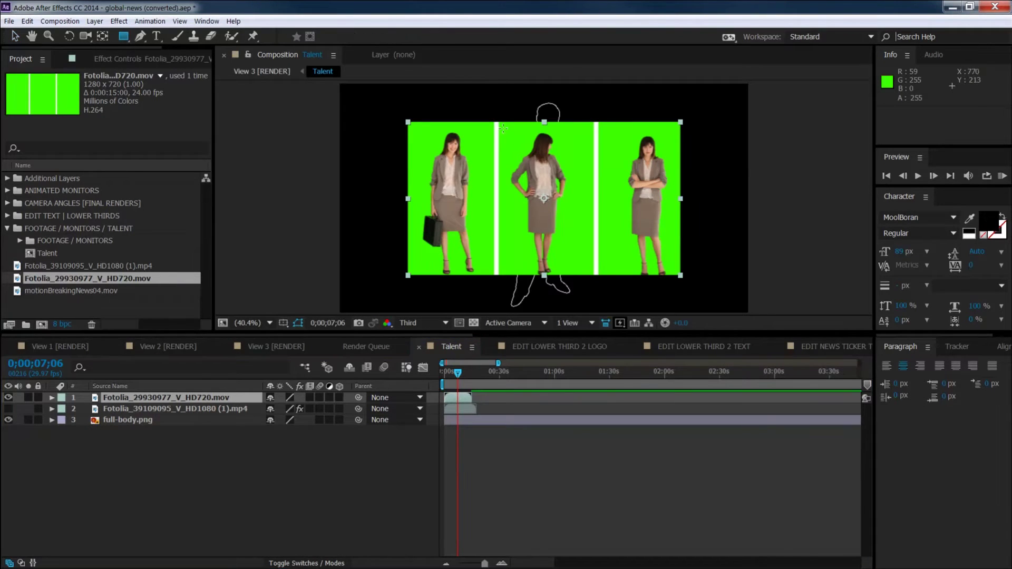
{"action": "mouse_move", "coordinate": [499, 121]}
{"action": "left_mouse_down"}
{"action": "mouse_move", "coordinate": [555, 283]}
{"action": "mouse_move", "coordinate": [584, 285]}
{"action": "left_mouse_up"}
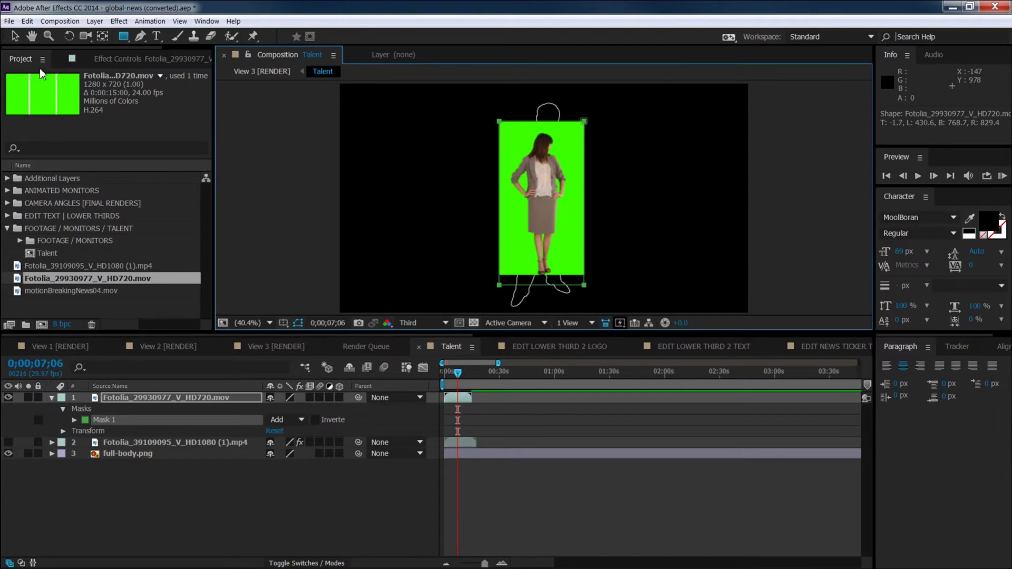
{"action": "left_click", "coordinate": [15, 35]}
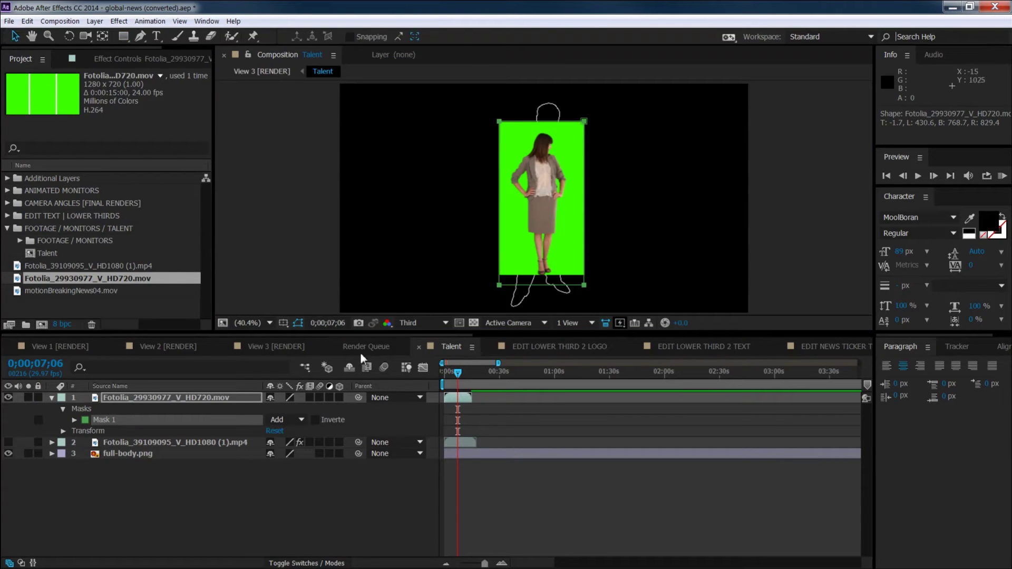
Apply Keylight (1.2) to the masked Fotolia_29930977 layer and sample its bright green background as the Screen Colour
{"action": "left_click", "coordinate": [122, 398]}
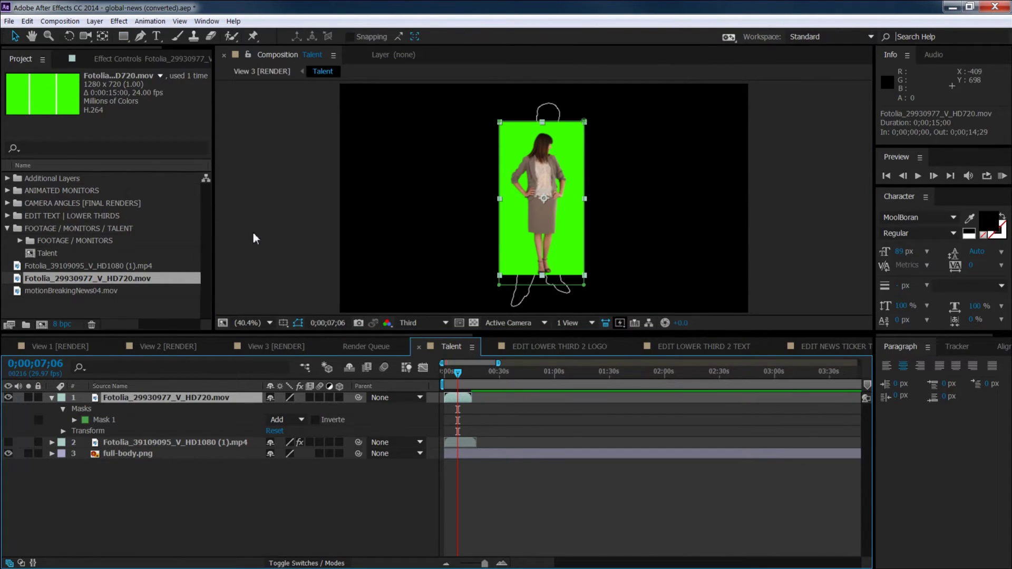
{"action": "left_click", "coordinate": [118, 21]}
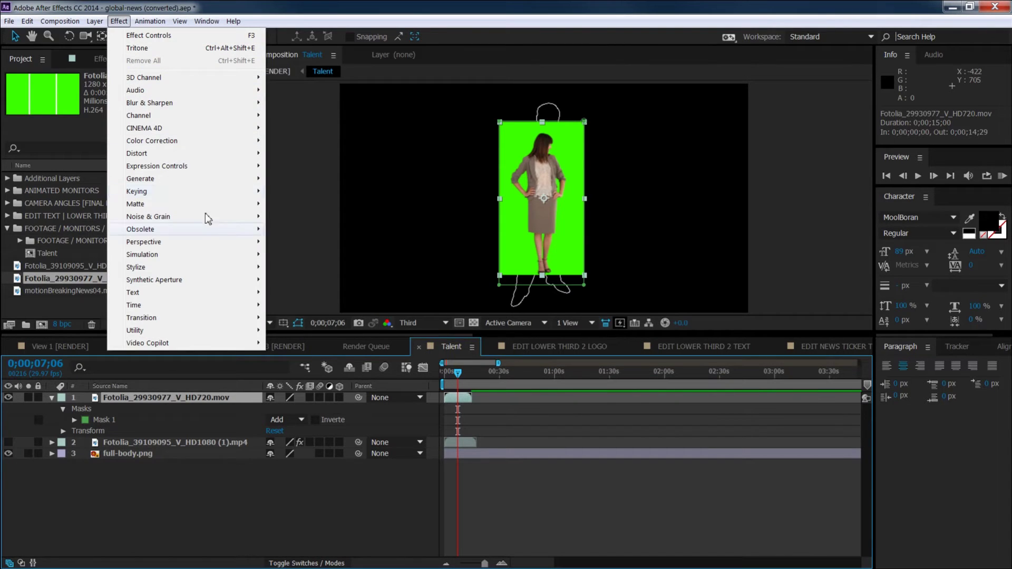
{"action": "mouse_move", "coordinate": [207, 191]}
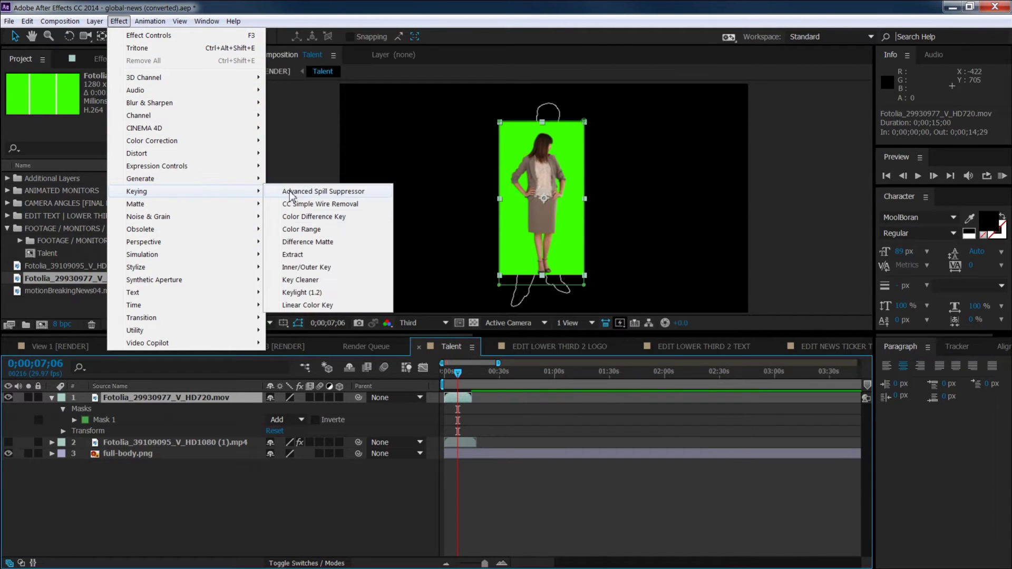
{"action": "left_click", "coordinate": [315, 293]}
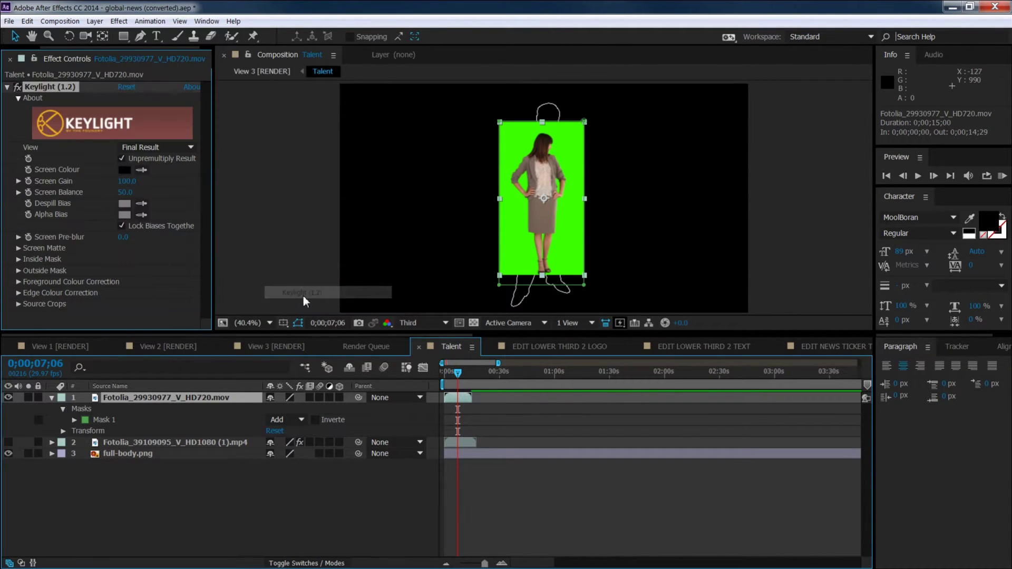
{"action": "left_click", "coordinate": [141, 170]}
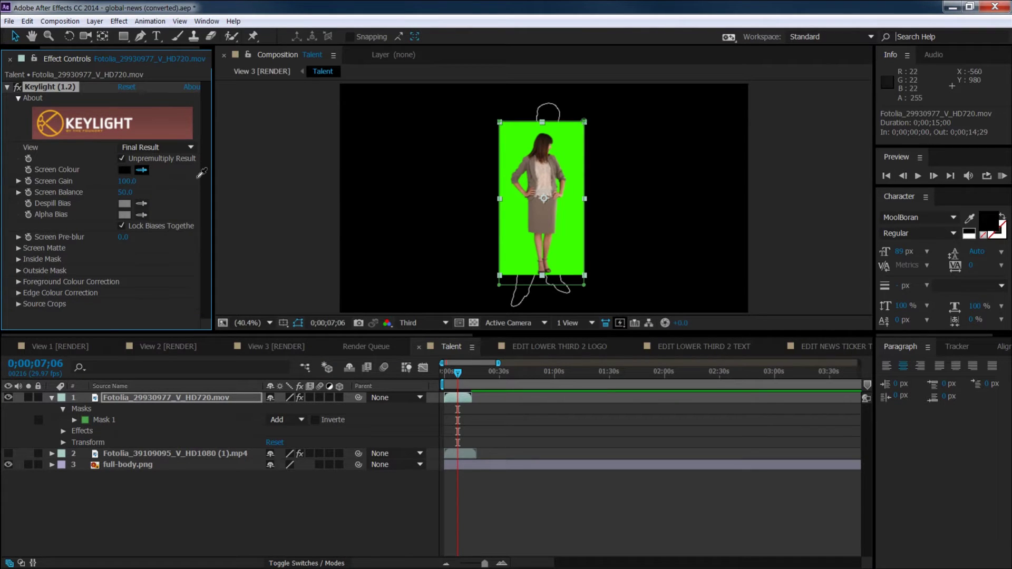
{"action": "left_click", "coordinate": [521, 137]}
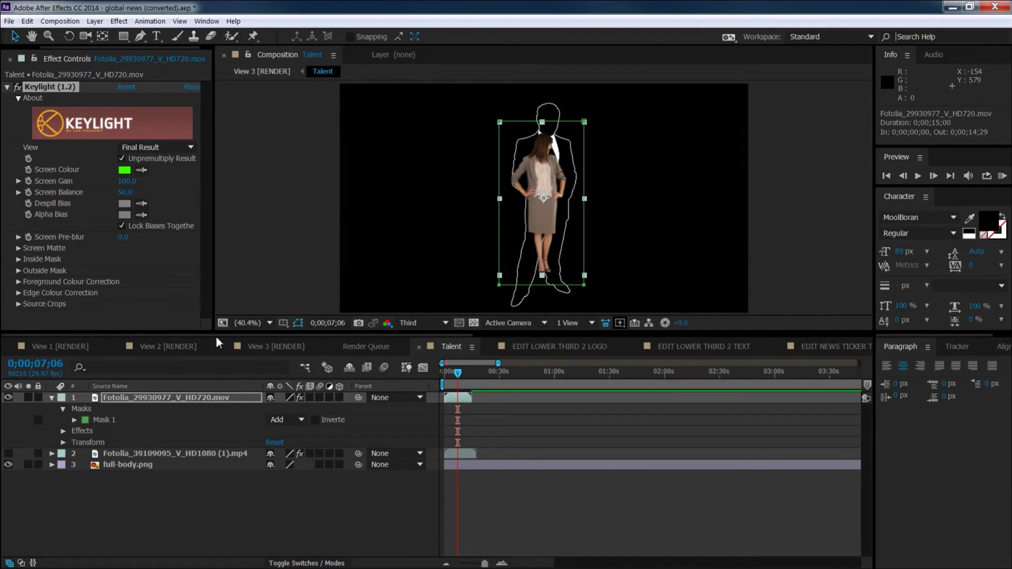
{"action": "left_click", "coordinate": [196, 517]}
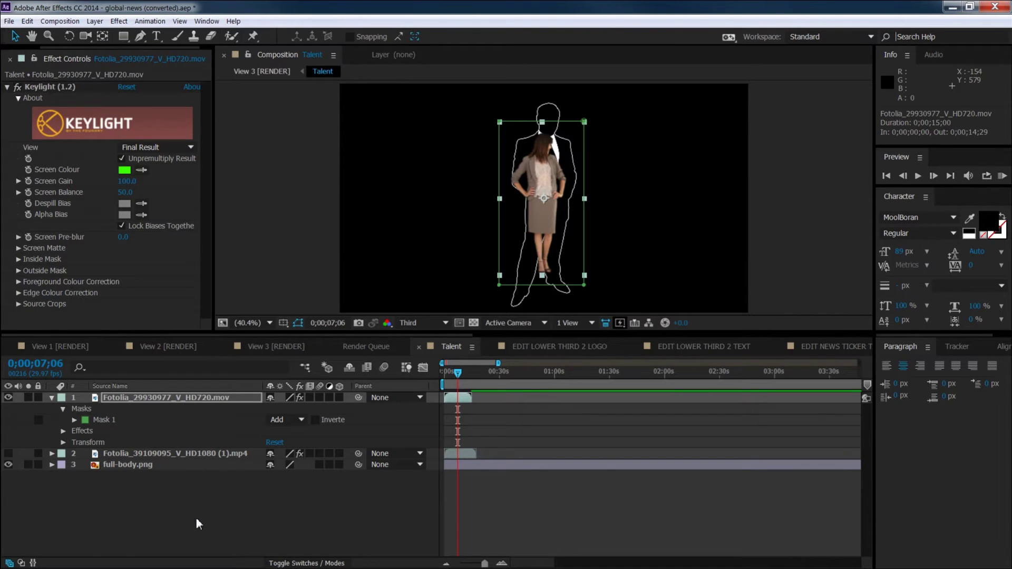
Scale the keyed full-body woman to 139% to match the silhouette, and hide the full-body.png layer
{"action": "left_click", "coordinate": [132, 398]}
{"action": "key", "text": "s"}
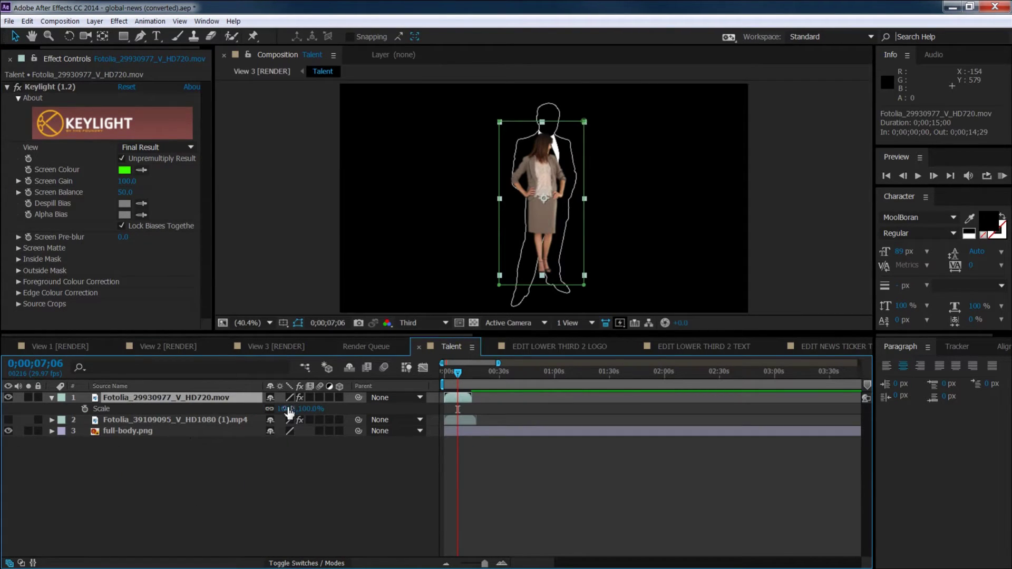
{"action": "left_click_drag", "start_coordinate": [289, 407], "coordinate": [319, 411]}
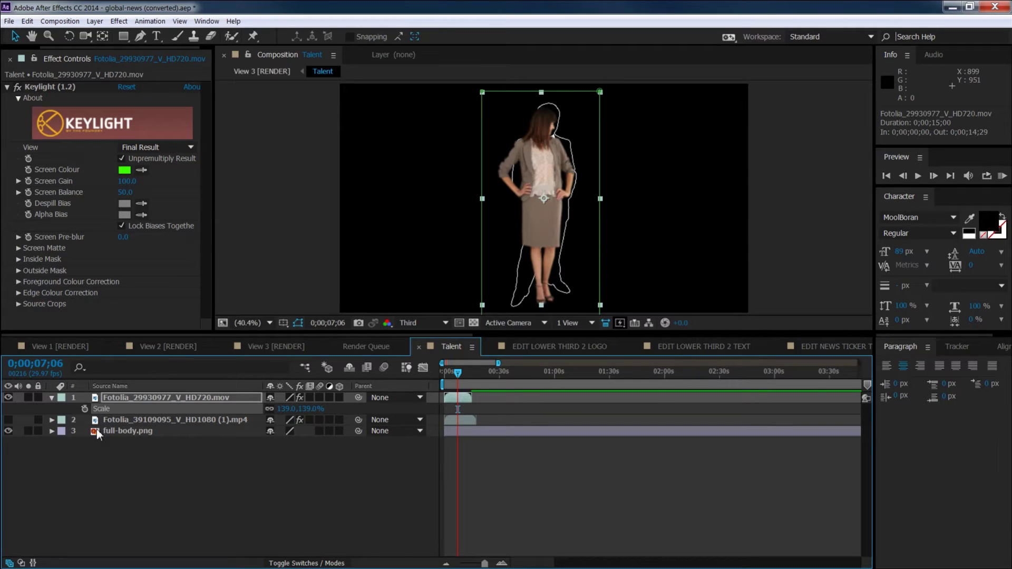
{"action": "left_click", "coordinate": [52, 398]}
{"action": "left_click", "coordinate": [8, 419]}
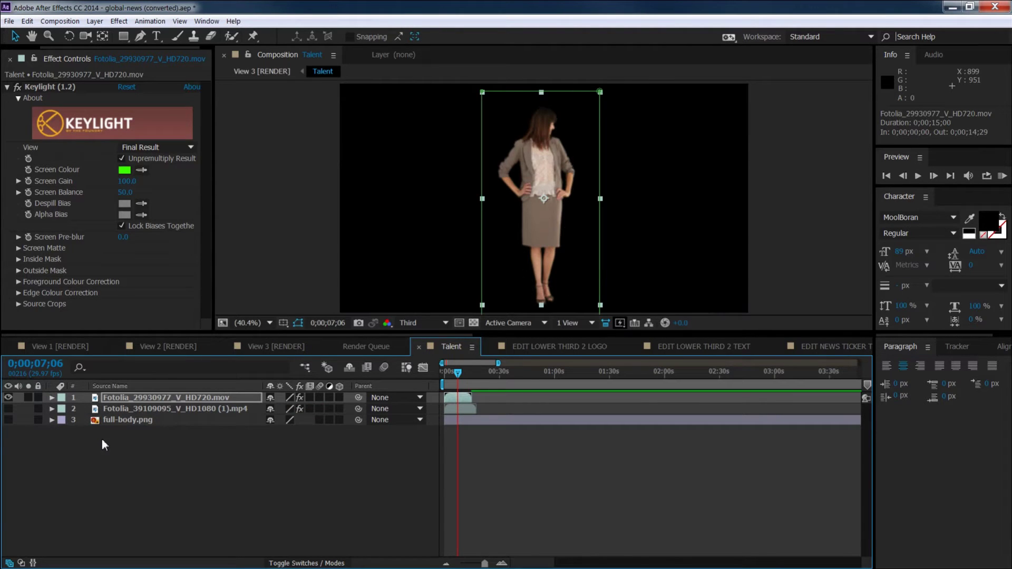
Check the full-body woman in the View 3 render composition and move the current time to 0;00;00;00
{"action": "left_click", "coordinate": [261, 346]}
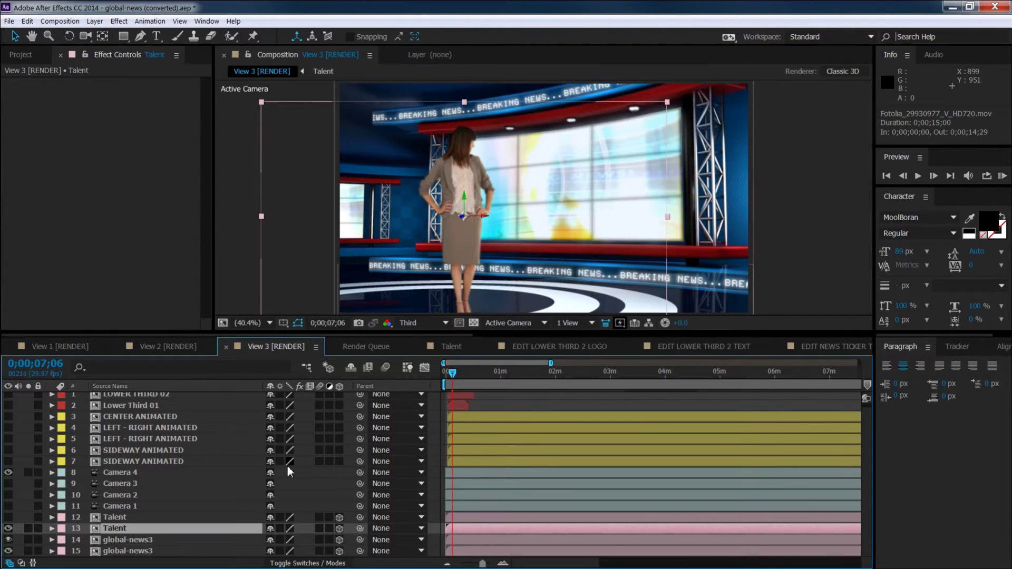
{"action": "left_click", "coordinate": [268, 323]}
{"action": "left_click", "coordinate": [295, 337]}
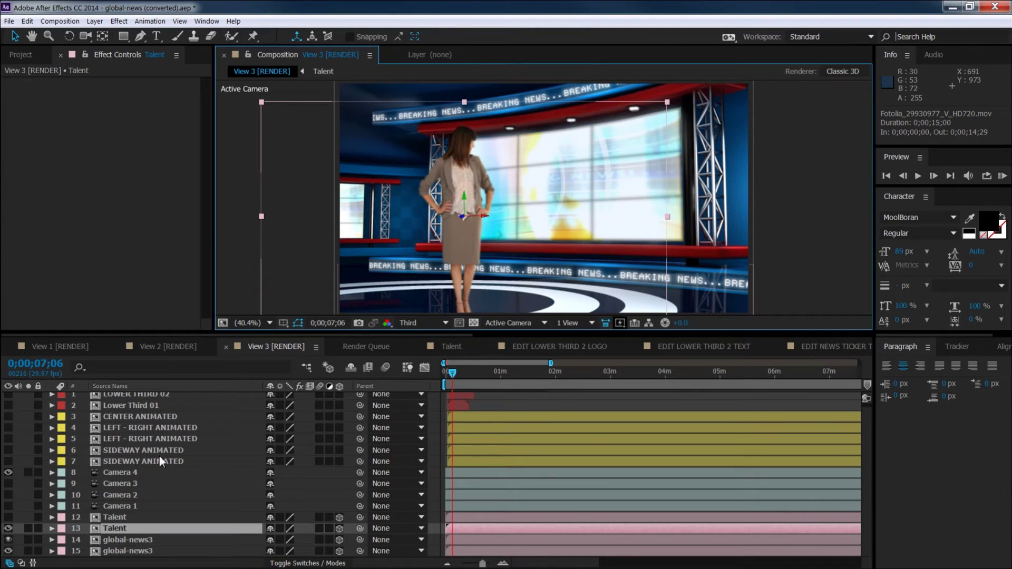
{"action": "left_click_drag", "start_coordinate": [455, 372], "coordinate": [446, 372]}
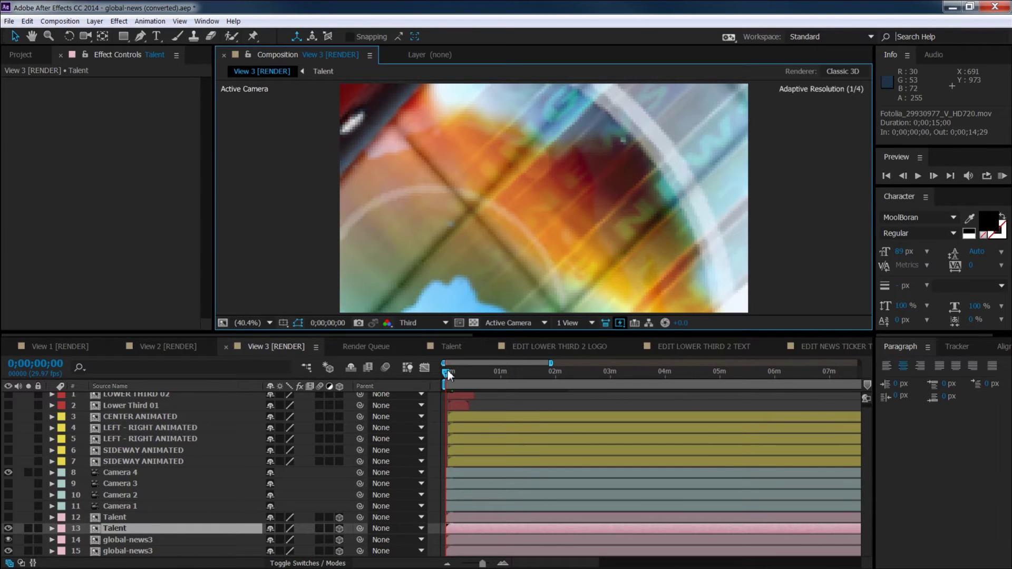
Review the keyed talent at several times across the View 3, View 2 and View 1 render compositions
{"action": "left_click_drag", "start_coordinate": [448, 371], "coordinate": [456, 371]}
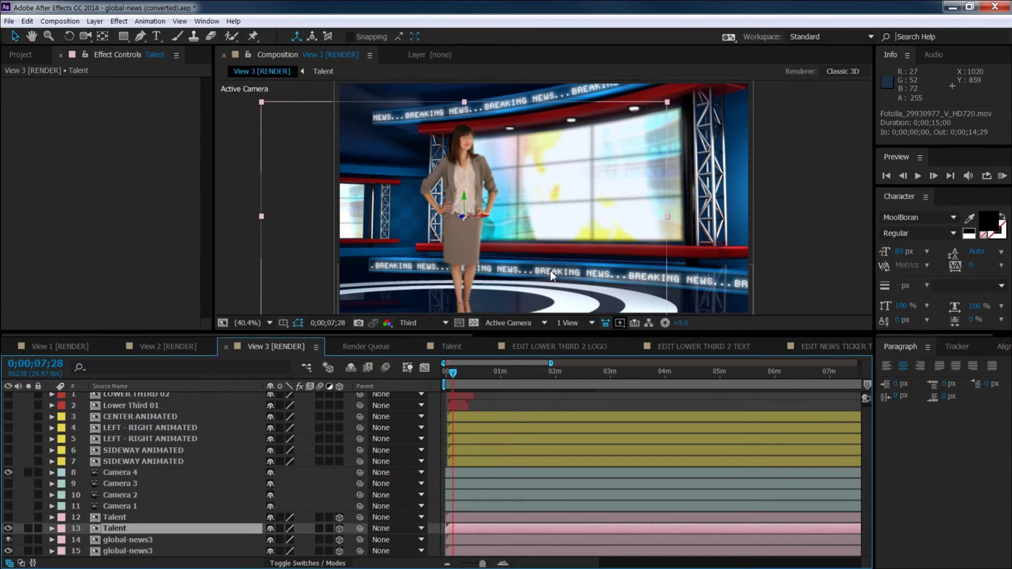
{"action": "left_click", "coordinate": [170, 346]}
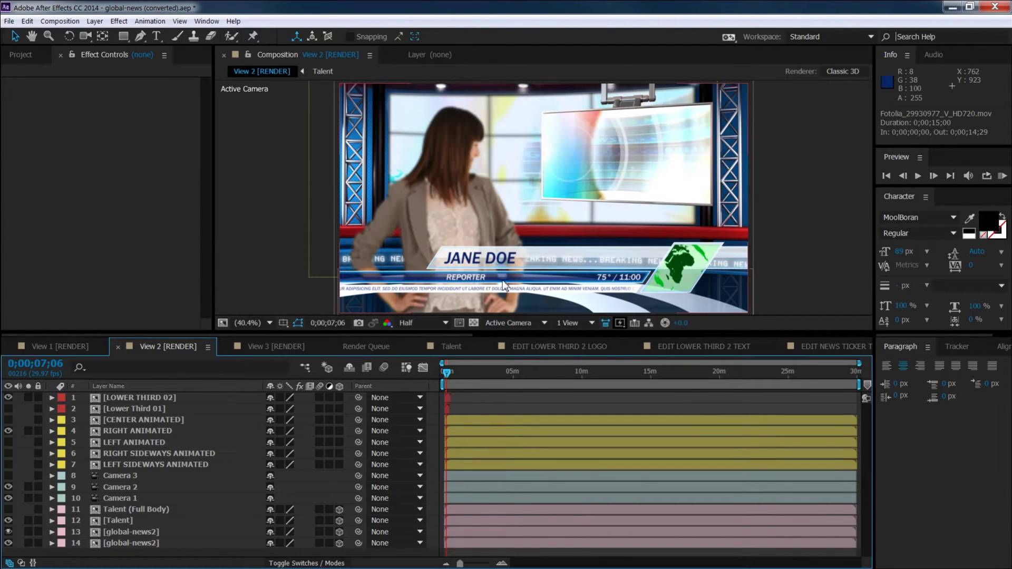
{"action": "left_click", "coordinate": [264, 346]}
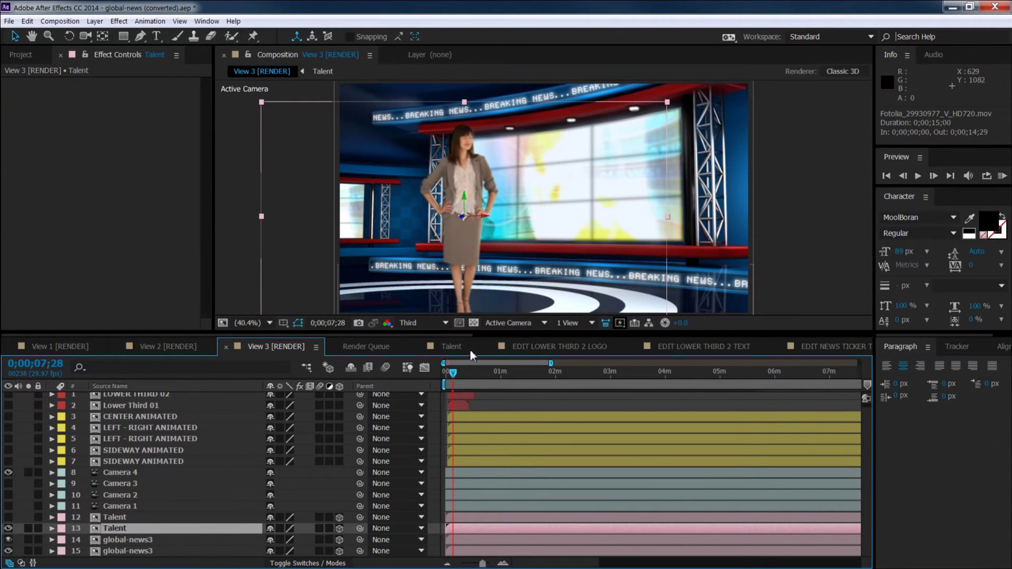
{"action": "left_click", "coordinate": [450, 374]}
{"action": "left_click_drag", "start_coordinate": [450, 374], "coordinate": [453, 377]}
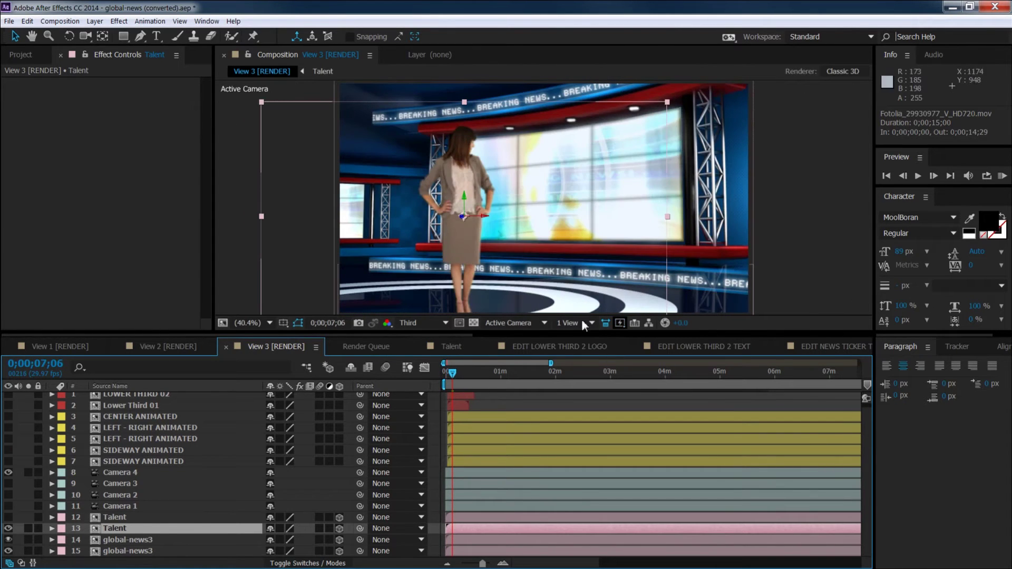
{"action": "left_click", "coordinate": [180, 347]}
{"action": "left_click_drag", "start_coordinate": [450, 380], "coordinate": [447, 380]}
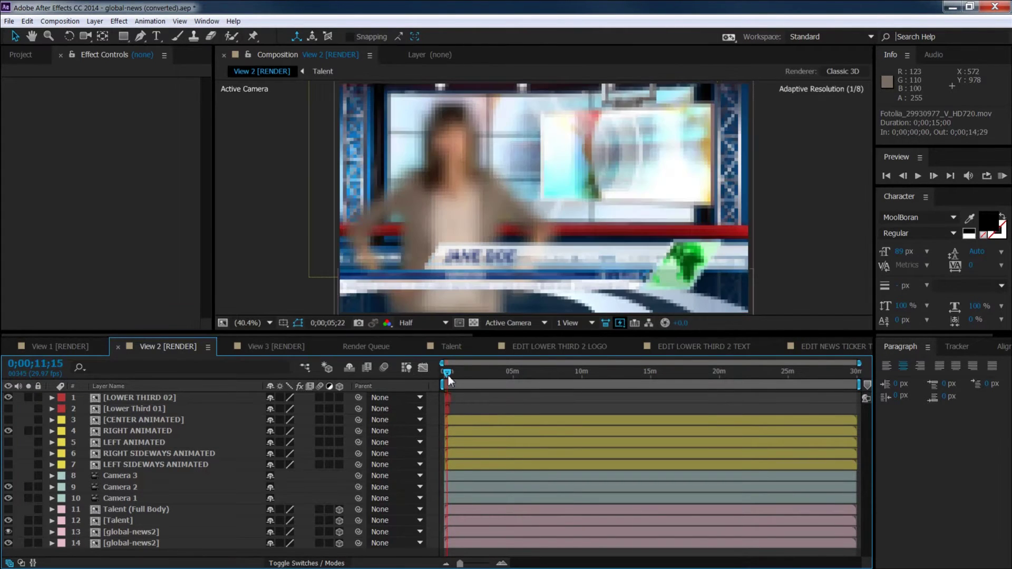
{"action": "key", "text": "space"}
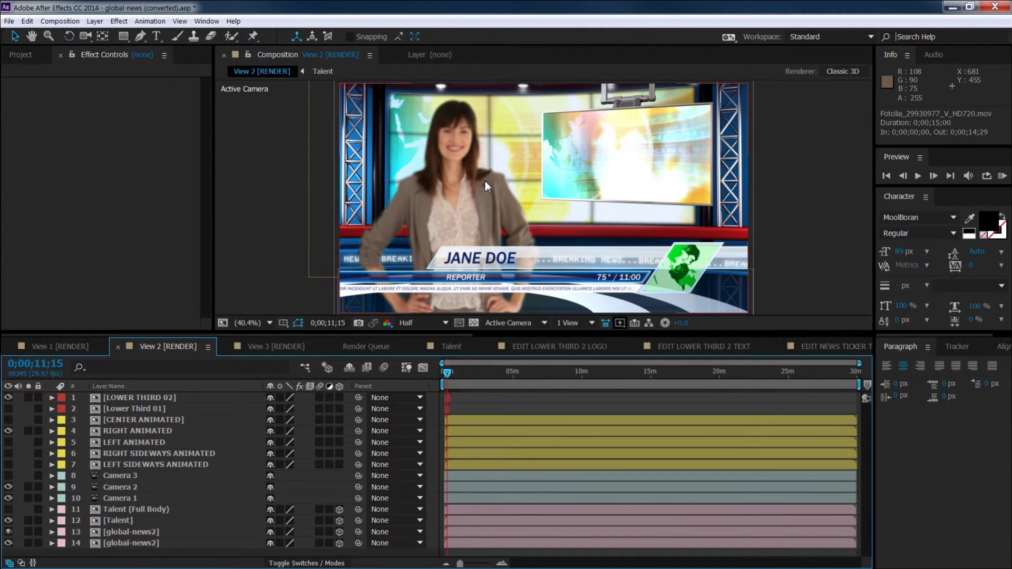
{"action": "left_click", "coordinate": [78, 361]}
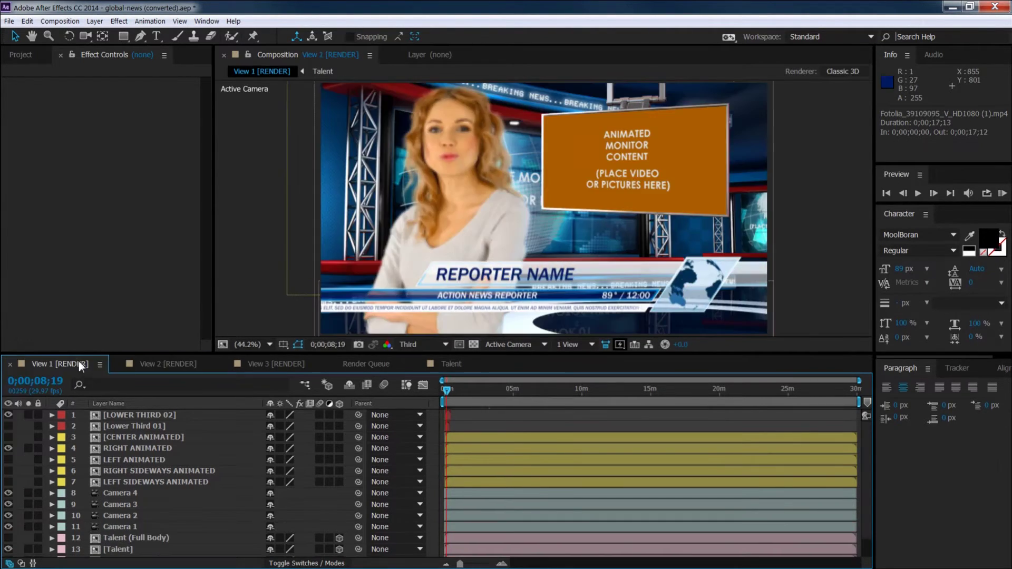
Compare the LOWER THIRD 02 and Lower Third 01 graphics in View 3 [RENDER] by switching their visibility, leaving only LOWER THIRD 02 shown
{"action": "left_click", "coordinate": [276, 364]}
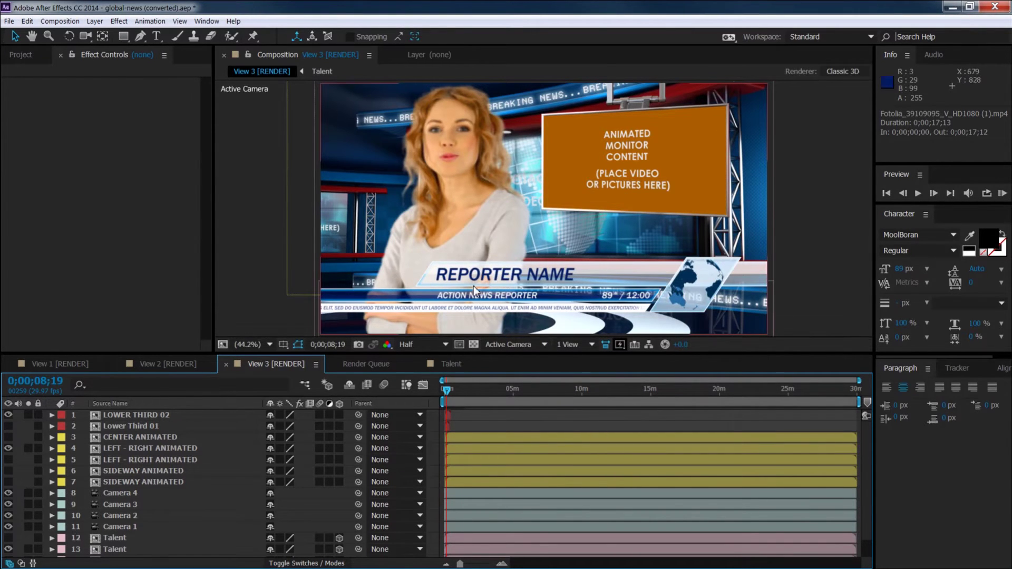
{"action": "left_click", "coordinate": [9, 416]}
{"action": "left_click", "coordinate": [9, 426]}
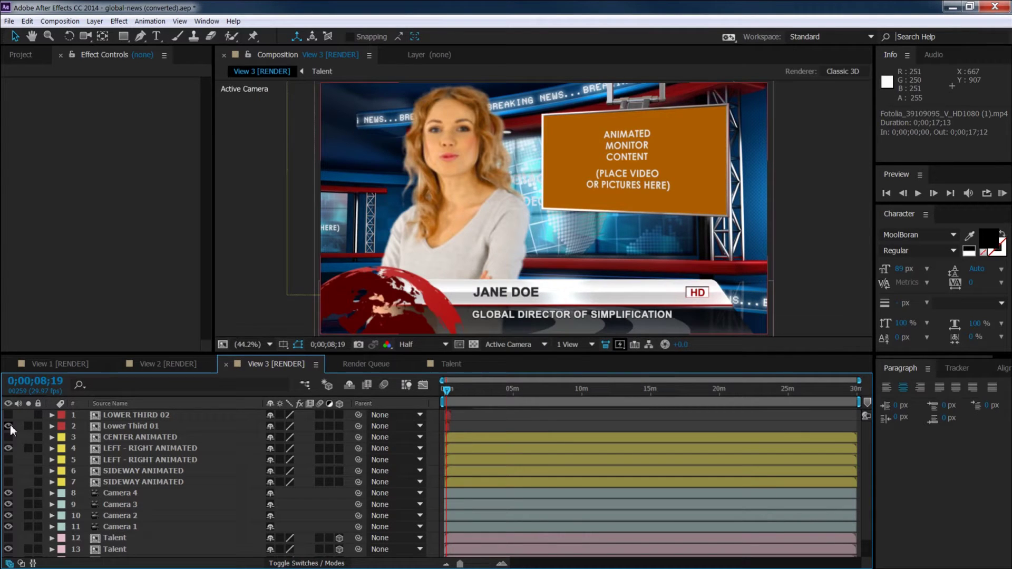
{"action": "left_click", "coordinate": [10, 425]}
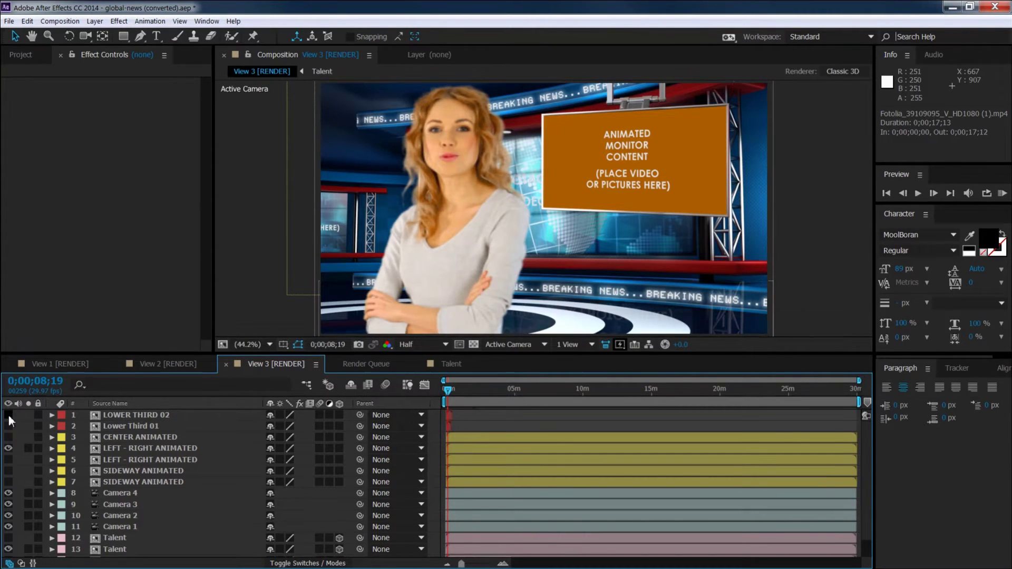
{"action": "left_click", "coordinate": [8, 415]}
{"action": "left_click", "coordinate": [148, 416]}
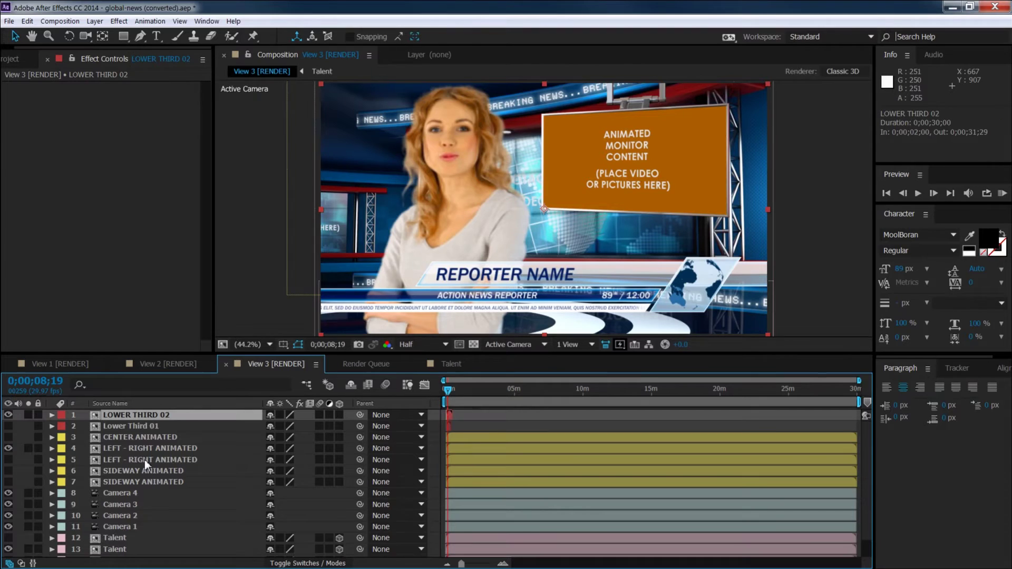
{"action": "left_click", "coordinate": [126, 426]}
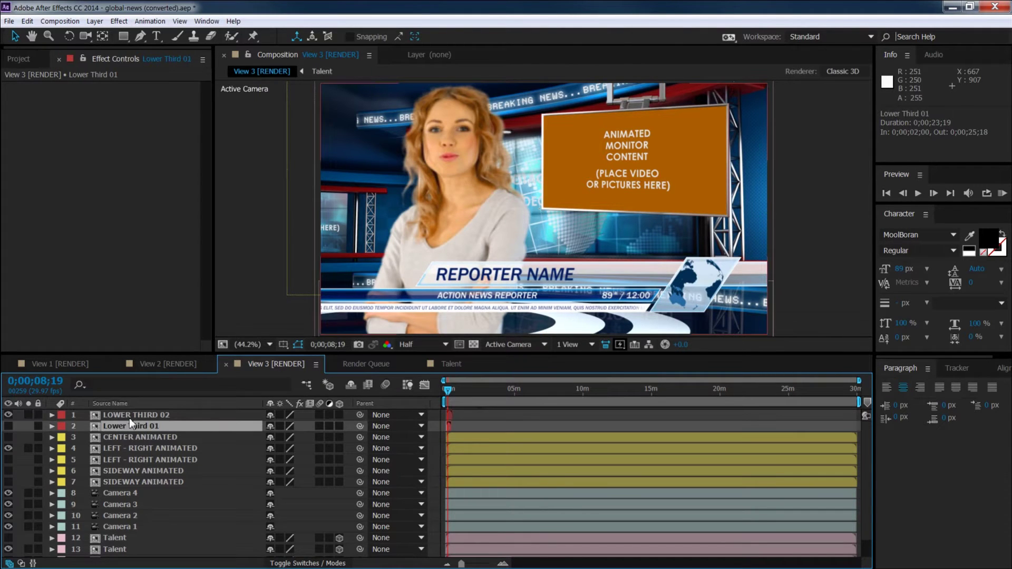
{"action": "left_click", "coordinate": [134, 415]}
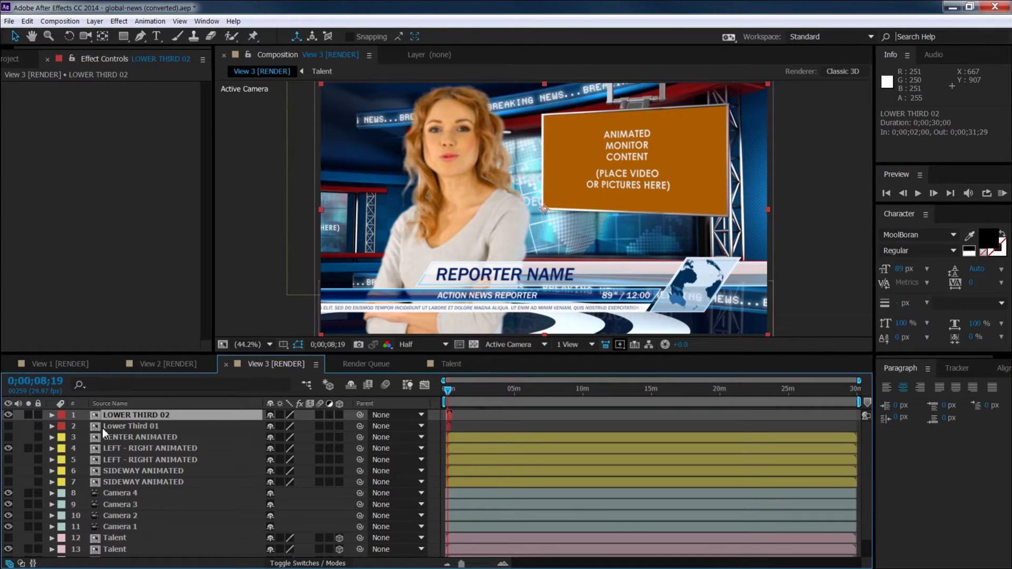
{"action": "left_click", "coordinate": [8, 425]}
{"action": "left_click", "coordinate": [8, 415]}
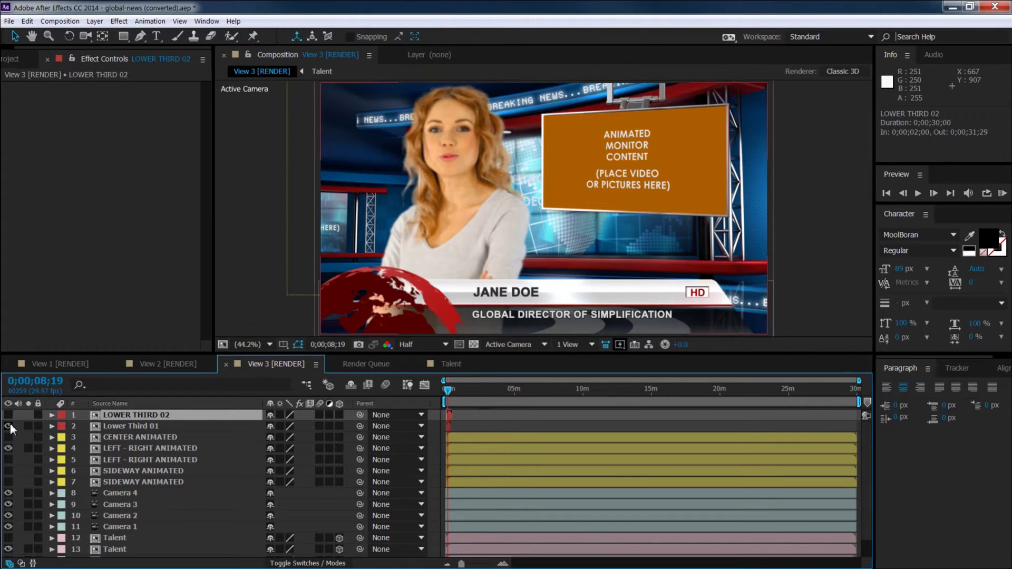
{"action": "left_click", "coordinate": [8, 415]}
{"action": "left_click", "coordinate": [8, 426]}
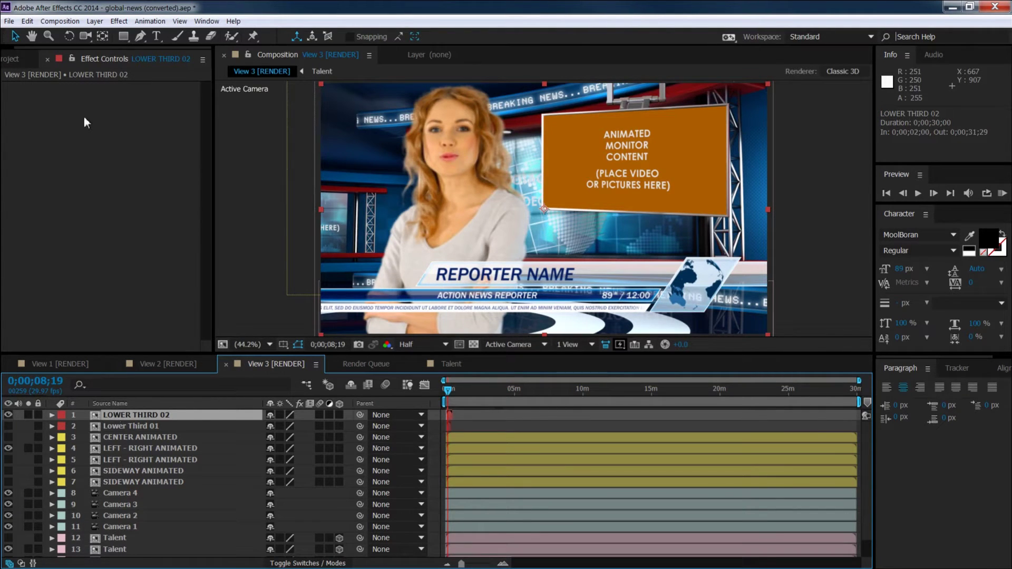
Expand the EDIT LOWER THIRD 02 folder inside EDIT TEXT | LOWER THIRDS in the project, with FOOTAGE / MONITORS / TALENT collapsed
{"action": "left_click", "coordinate": [12, 59]}
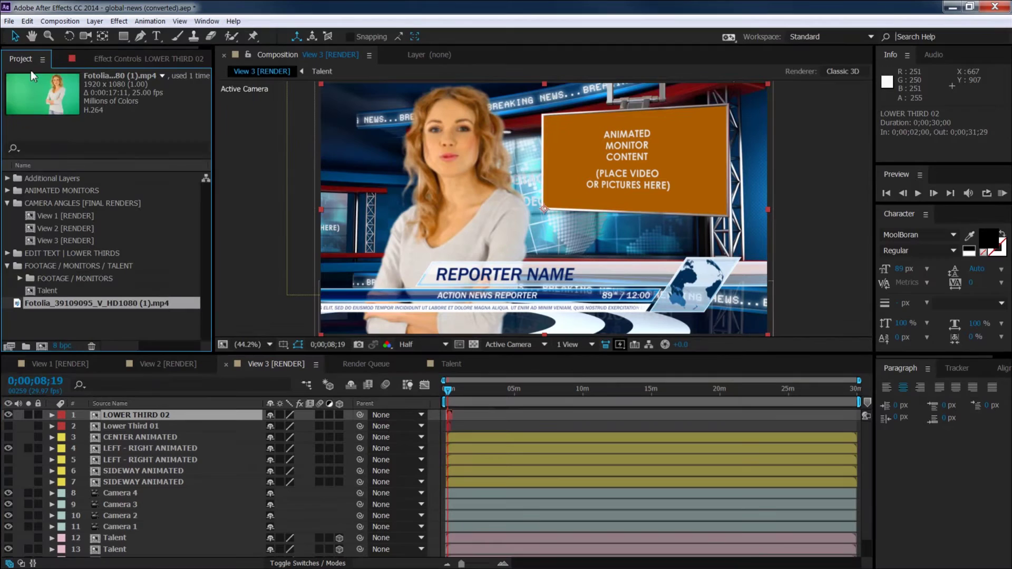
{"action": "left_click", "coordinate": [7, 265]}
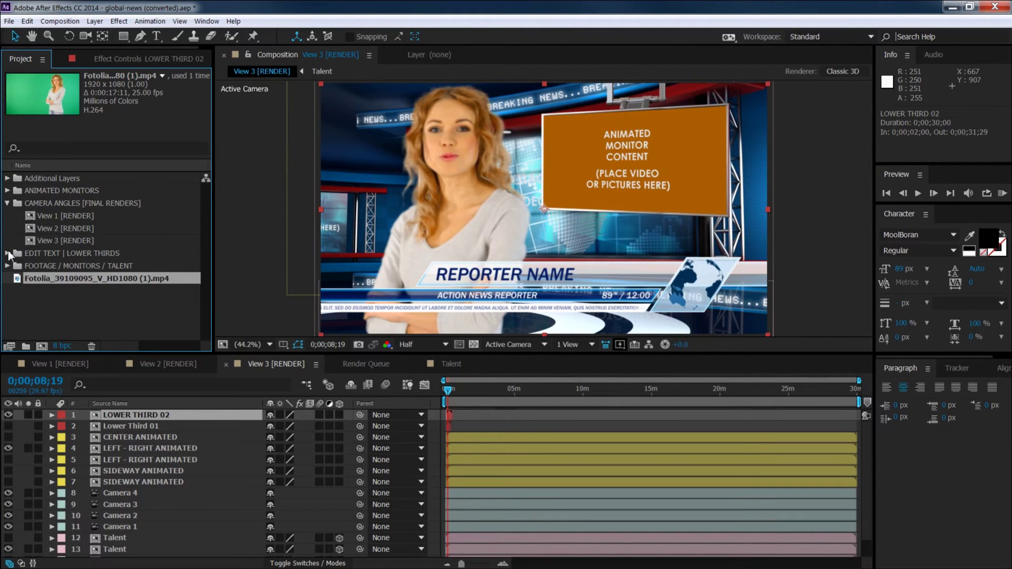
{"action": "left_click", "coordinate": [7, 254]}
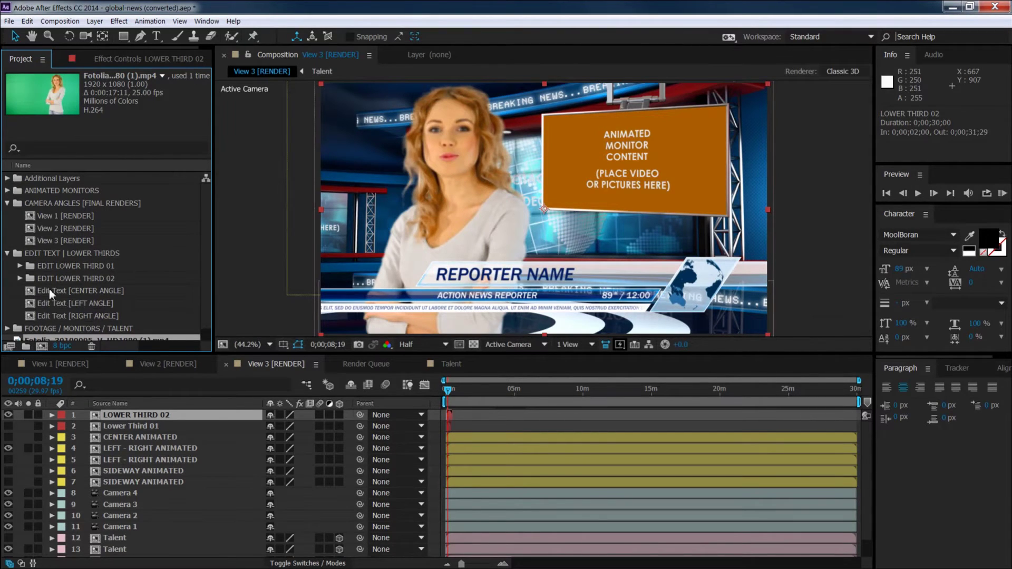
{"action": "left_click", "coordinate": [20, 266]}
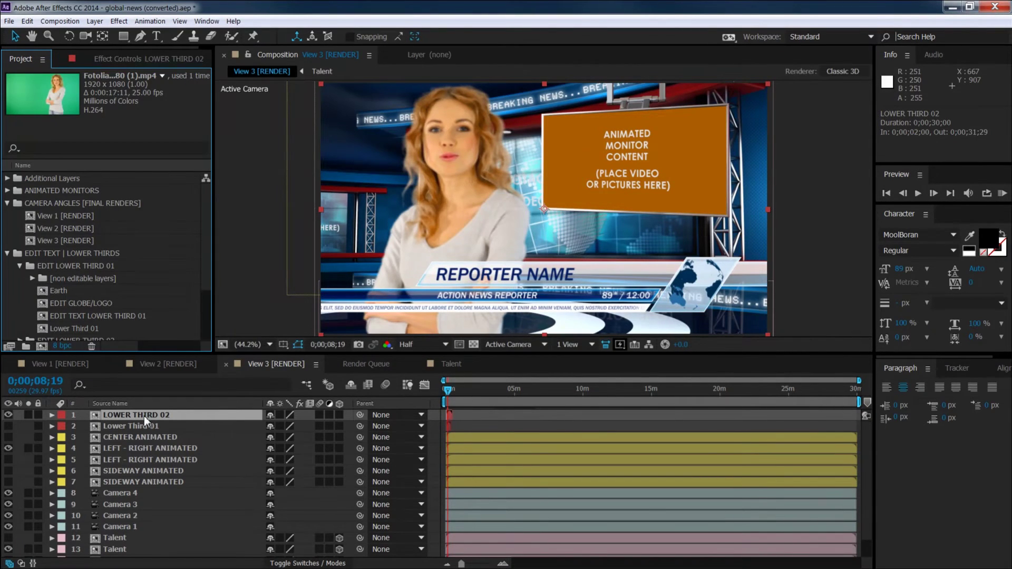
{"action": "left_click", "coordinate": [19, 266]}
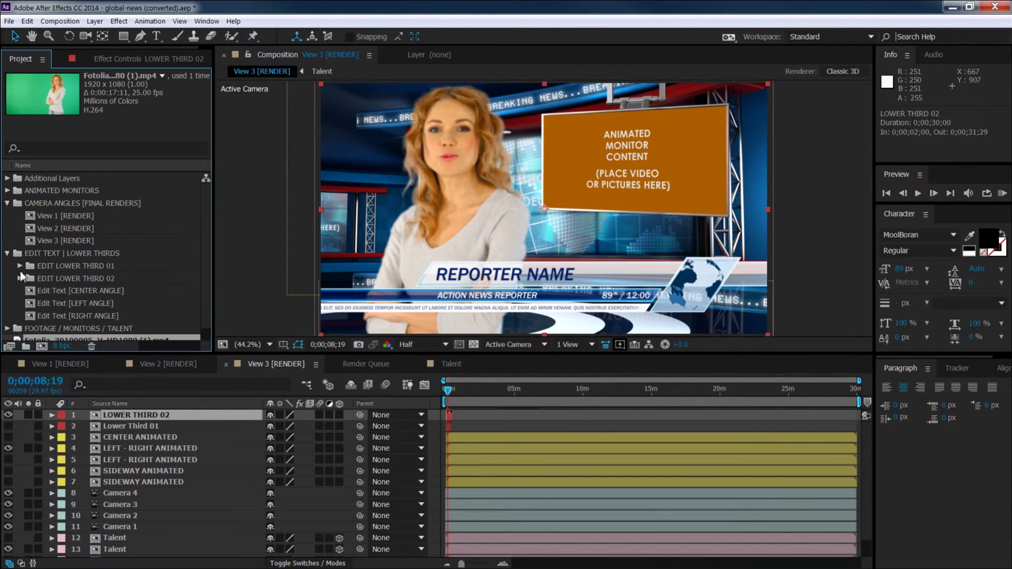
{"action": "left_click", "coordinate": [20, 278]}
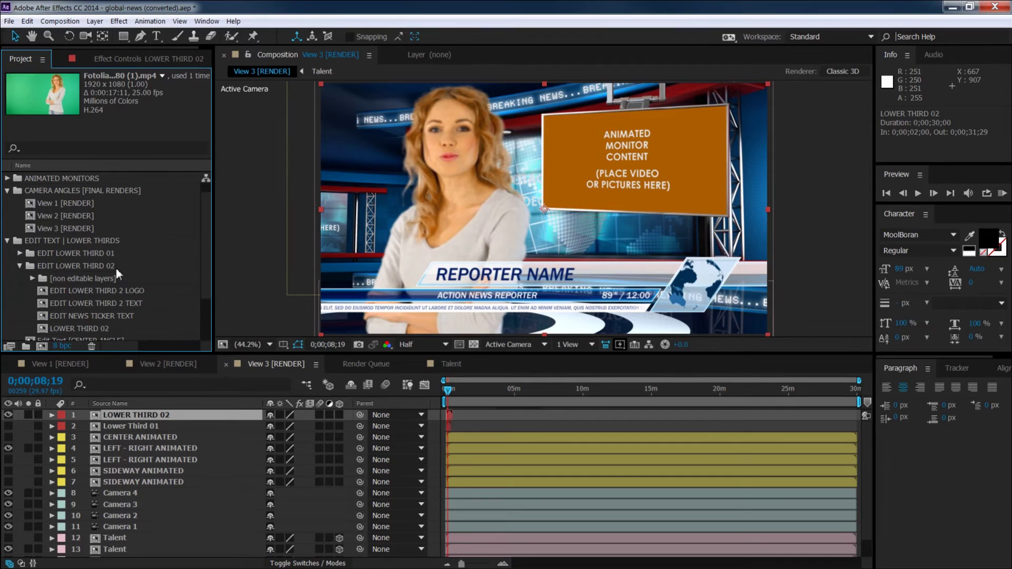
Examine the globe in the EDIT LOWER THIRD 2 LOGO composition and compare it with the lower third in View 3 [RENDER]
{"action": "left_click", "coordinate": [111, 289]}
{"action": "left_click", "coordinate": [130, 314]}
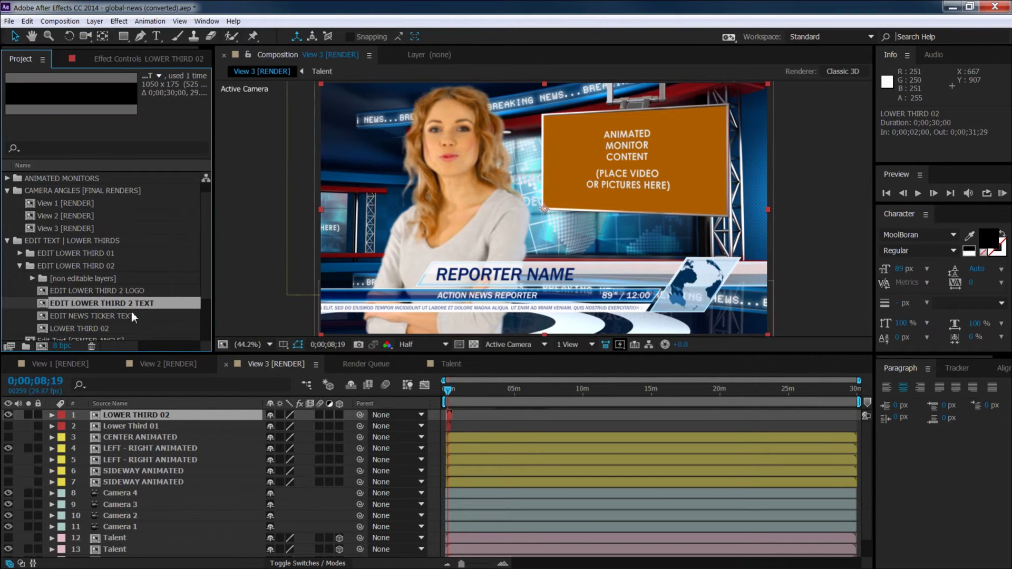
{"action": "scroll", "coordinate": [204, 292], "scroll_direction": "down", "scroll_amount": 1}
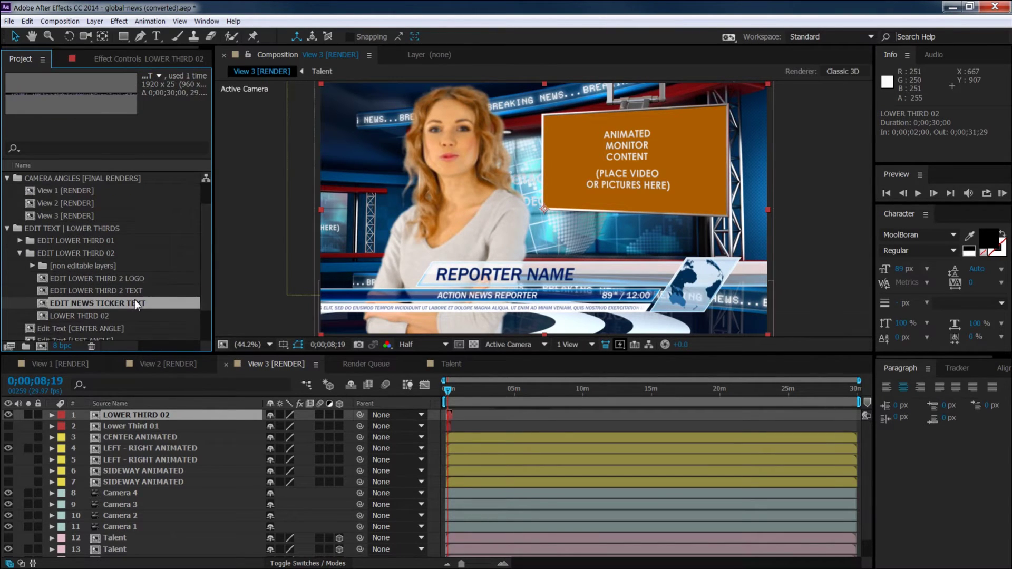
{"action": "left_click", "coordinate": [52, 276]}
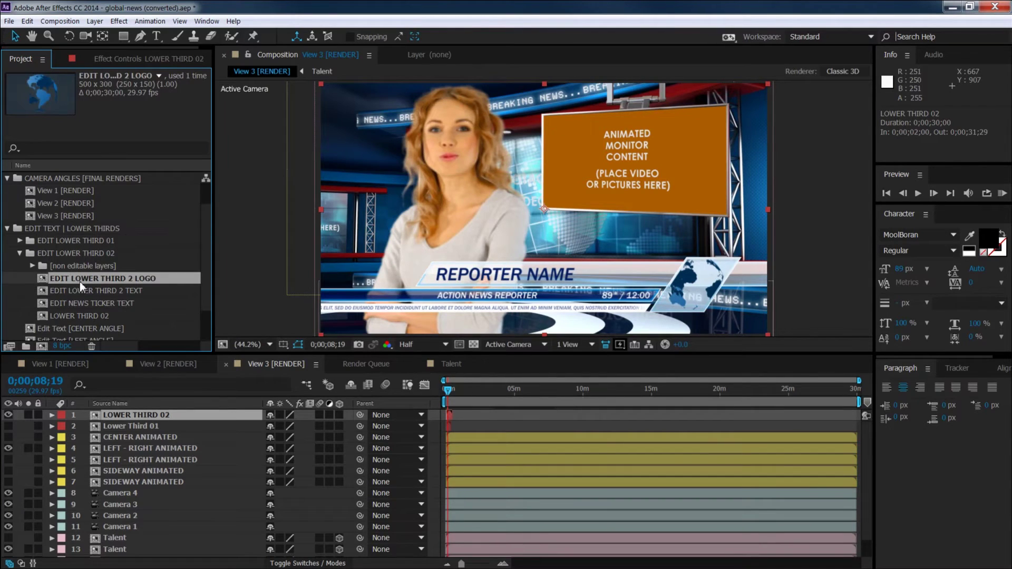
{"action": "double_click", "coordinate": [45, 280]}
{"action": "left_click_drag", "start_coordinate": [520, 394], "coordinate": [669, 391]}
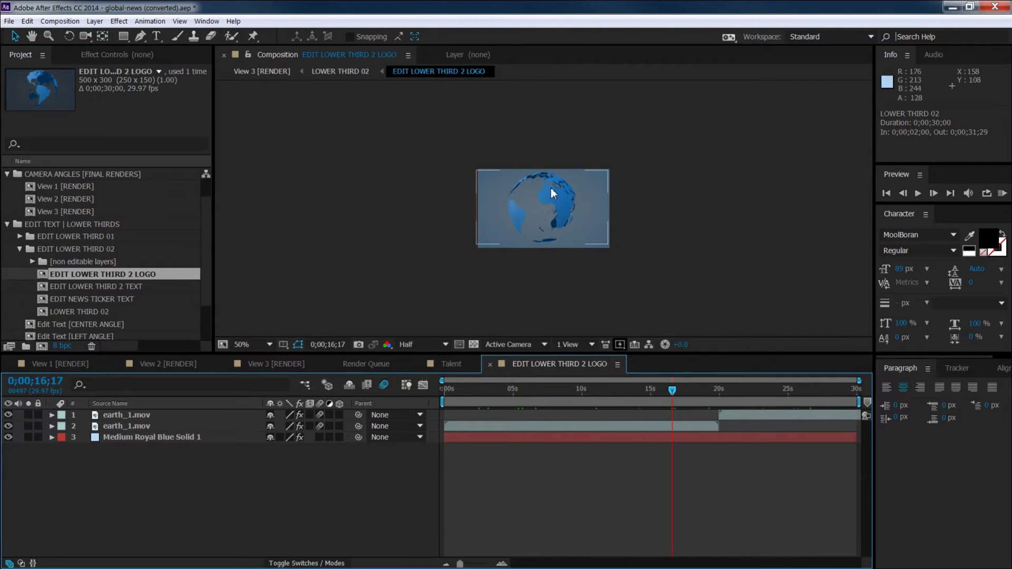
{"action": "left_click", "coordinate": [252, 364]}
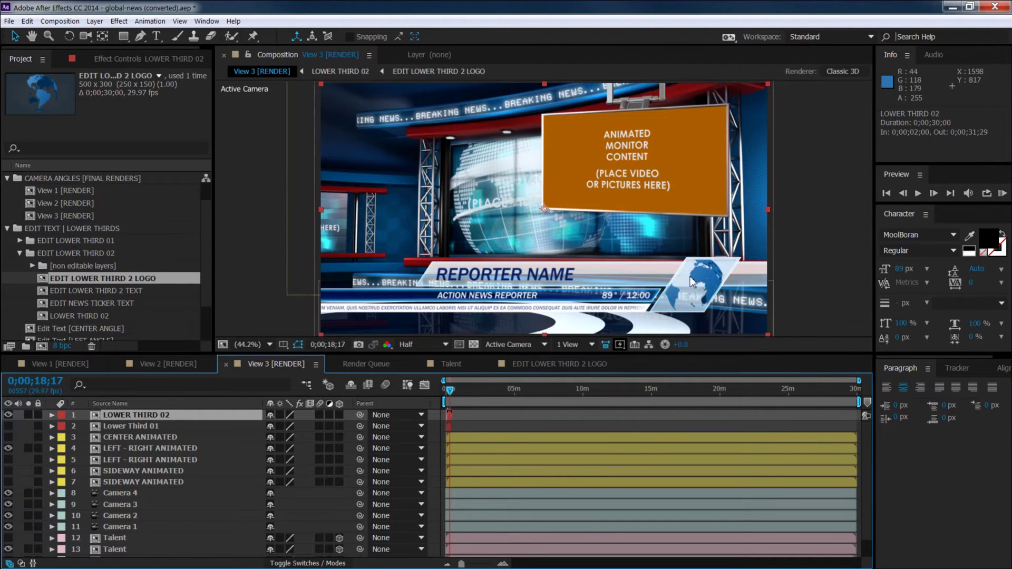
Open the EDIT LOWER THIRD 2 TEXT composition and move the current time to 0;00;06;18, where its text shows
{"action": "double_click", "coordinate": [43, 291]}
{"action": "left_click", "coordinate": [459, 391]}
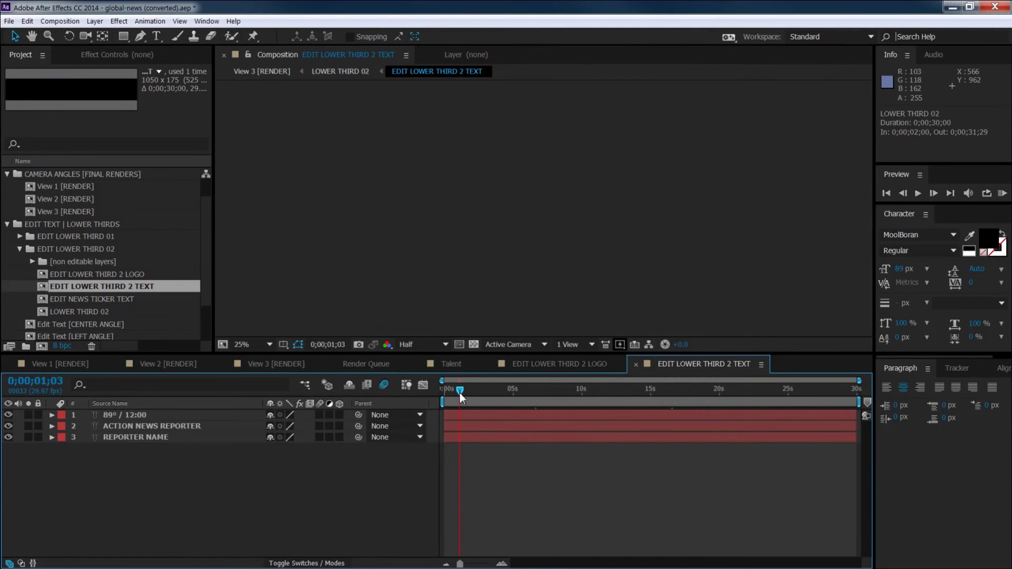
{"action": "left_click_drag", "start_coordinate": [460, 393], "coordinate": [535, 396]}
{"action": "key", "text": "z"}
{"action": "left_click", "coordinate": [529, 209]}
{"action": "left_click", "coordinate": [529, 209]}
{"action": "left_click", "coordinate": [529, 209]}
{"action": "left_click", "coordinate": [529, 209]}
{"action": "left_click", "coordinate": [529, 209]}
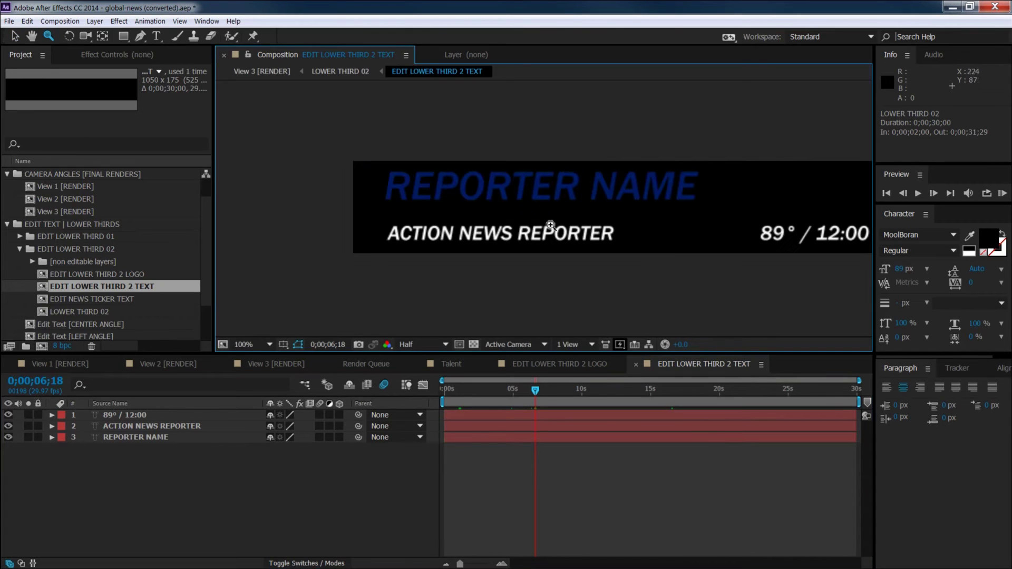
Replace the REPORTER NAME text with the reporter's full name using the Type tool
{"action": "left_click", "coordinate": [157, 36]}
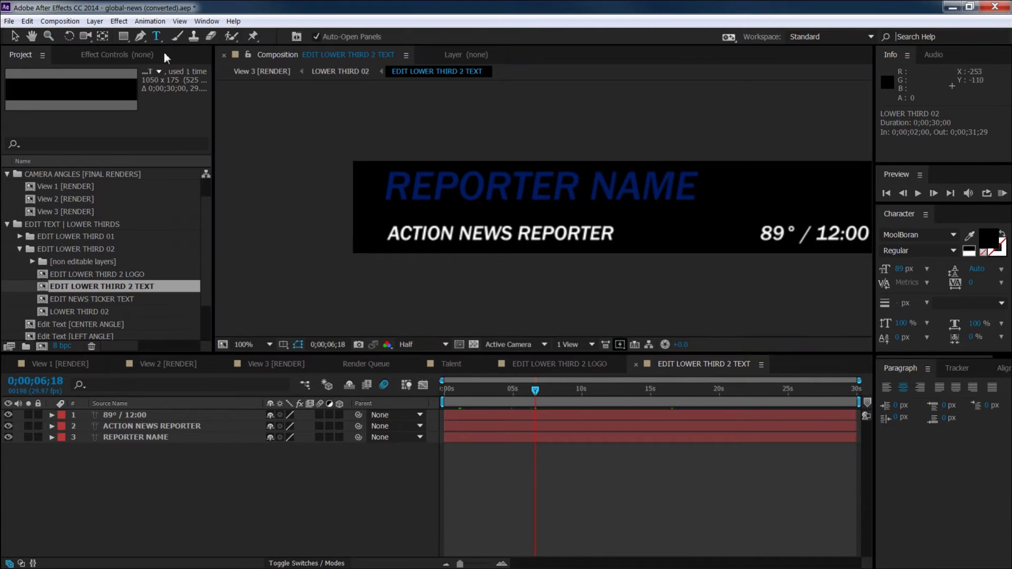
{"action": "left_click", "coordinate": [592, 186]}
{"action": "left_click_drag", "start_coordinate": [699, 187], "coordinate": [368, 187]}
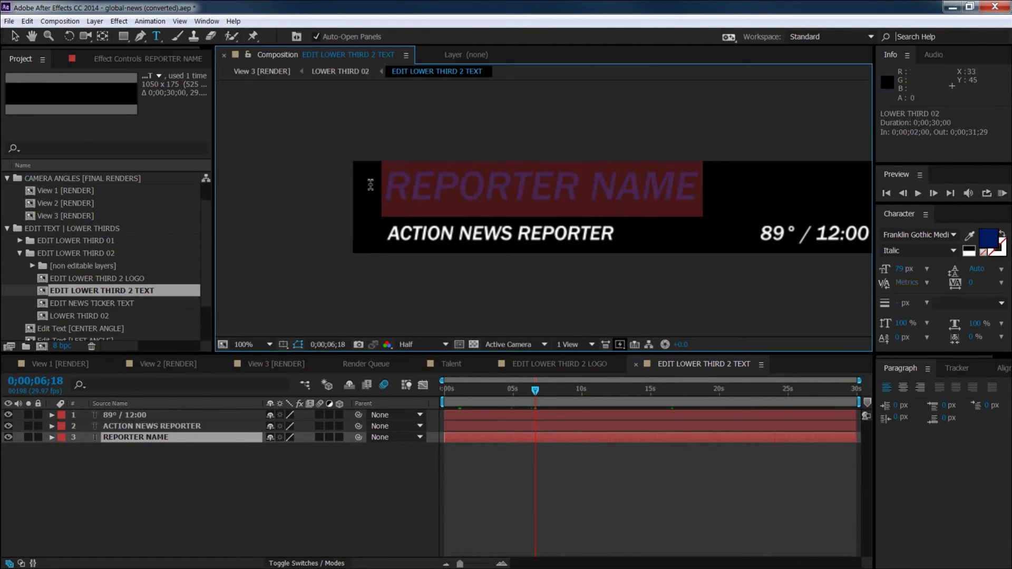
{"action": "type", "text": "JANE DOE"}
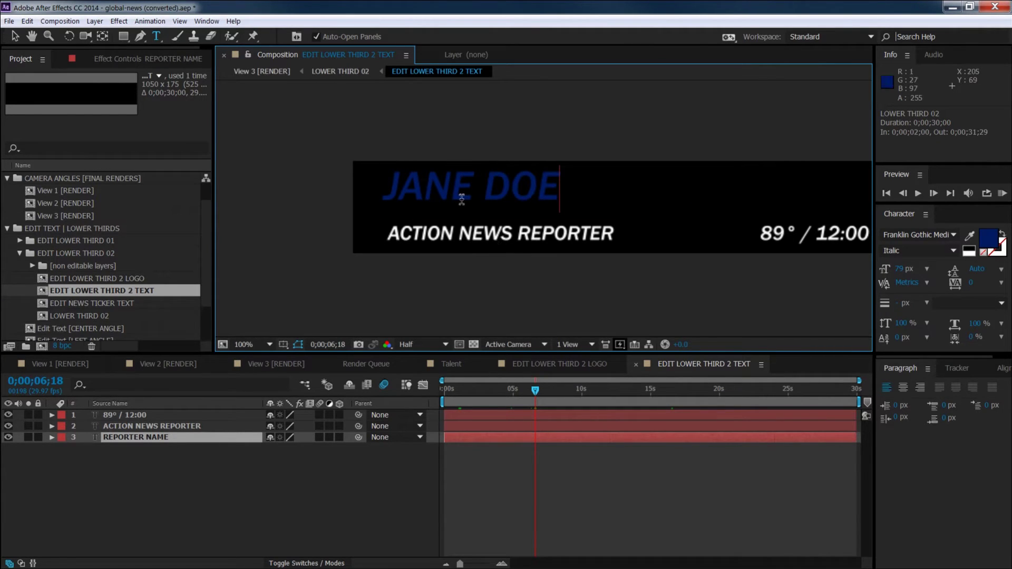
{"action": "key", "text": "KP_Enter"}
Shorten the ACTION NEWS REPORTER title to REPORTER
{"action": "left_click_drag", "start_coordinate": [519, 233], "coordinate": [341, 247]}
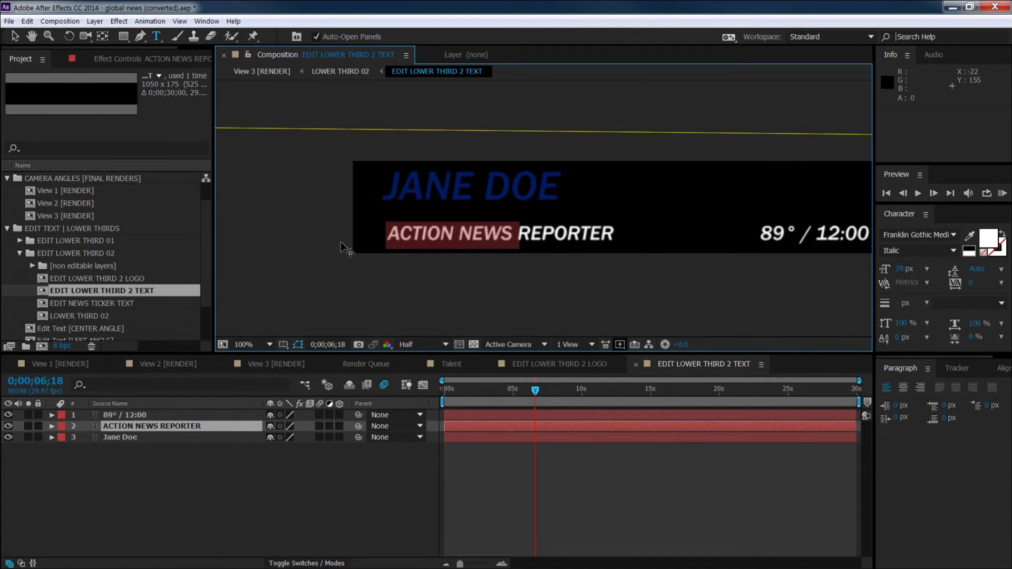
{"action": "key", "text": "BackSpace"}
{"action": "key", "text": "KP_Enter"}
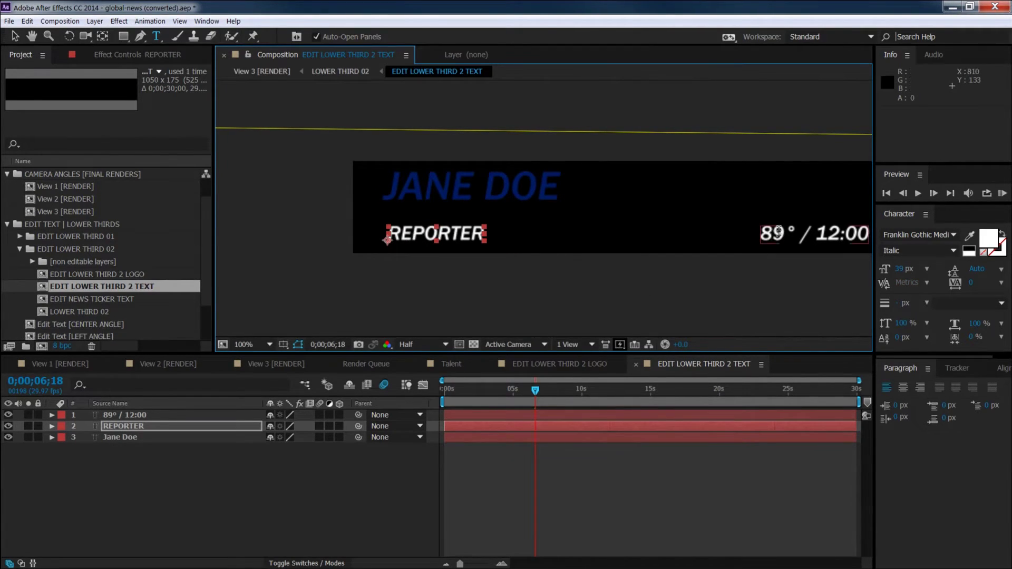
Change the temperature and time text in the lower third to 75° / 11:00
{"action": "left_click_drag", "start_coordinate": [784, 233], "coordinate": [763, 233]}
{"action": "type", "text": "75"}
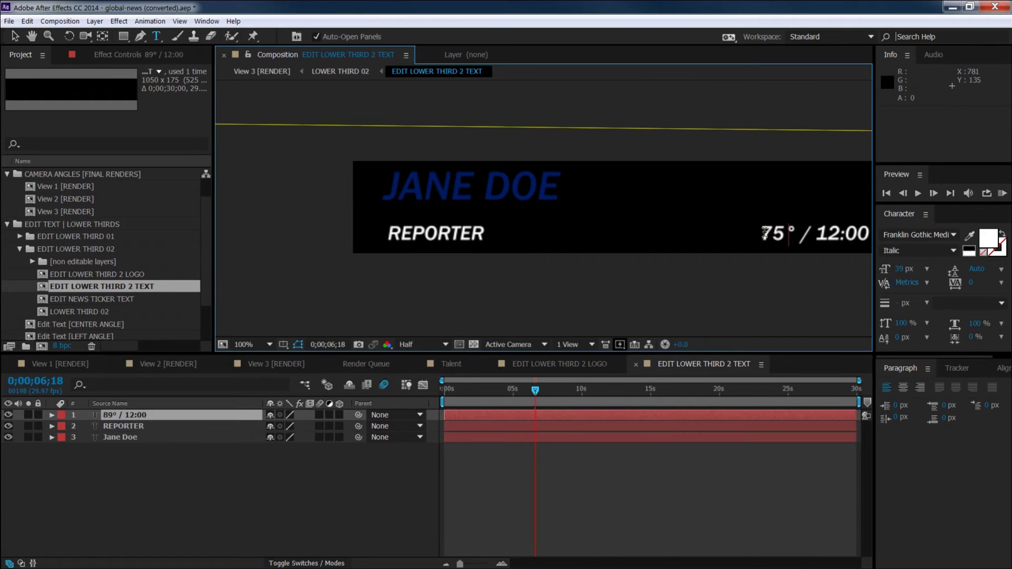
{"action": "left_click_drag", "start_coordinate": [842, 233], "coordinate": [821, 233]}
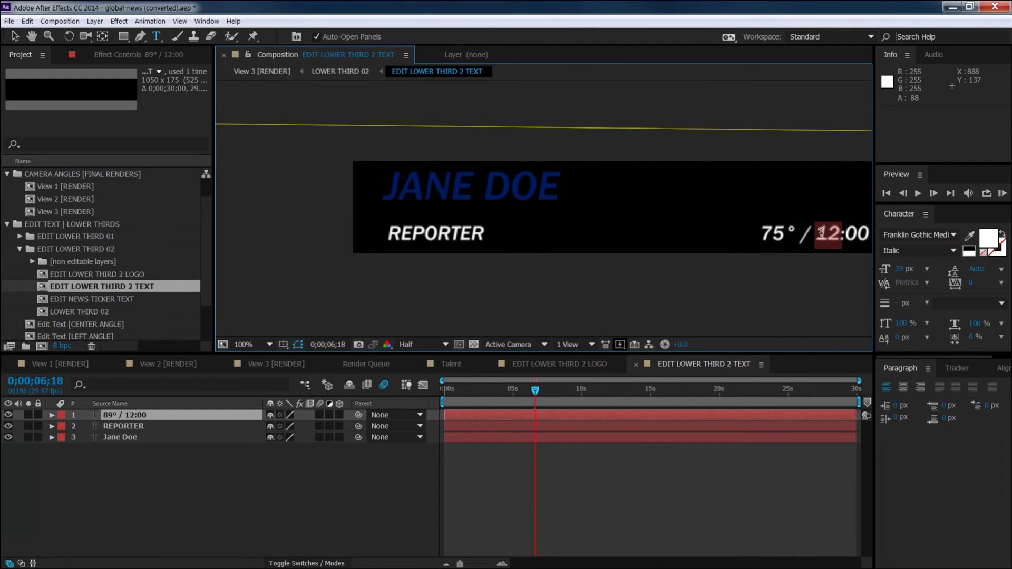
{"action": "type", "text": "11"}
{"action": "left_click", "coordinate": [312, 500]}
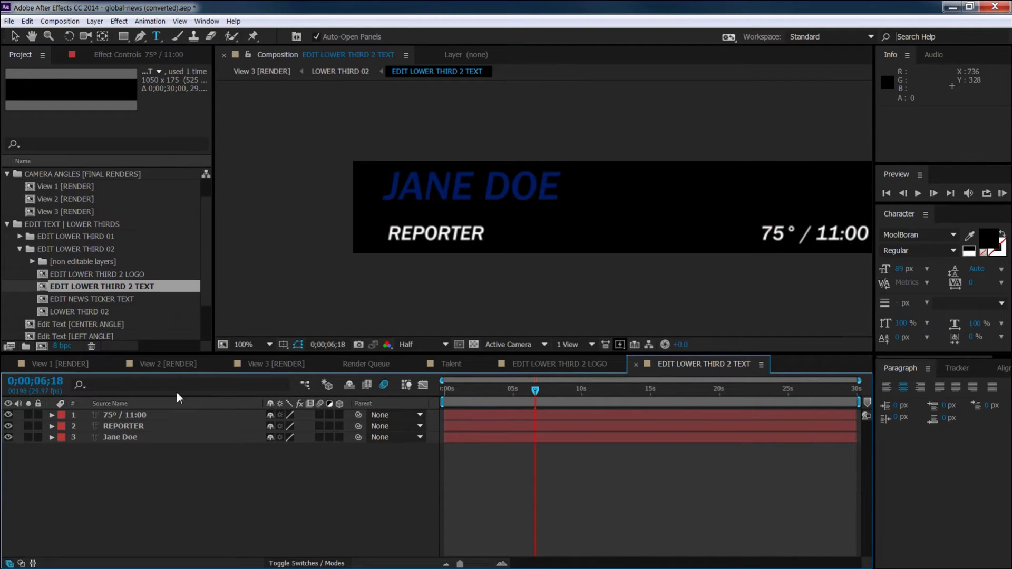
Hide the temperature/time and REPORTER text layers one after the other and turn both back on
{"action": "left_click", "coordinate": [118, 415]}
{"action": "left_click", "coordinate": [8, 415]}
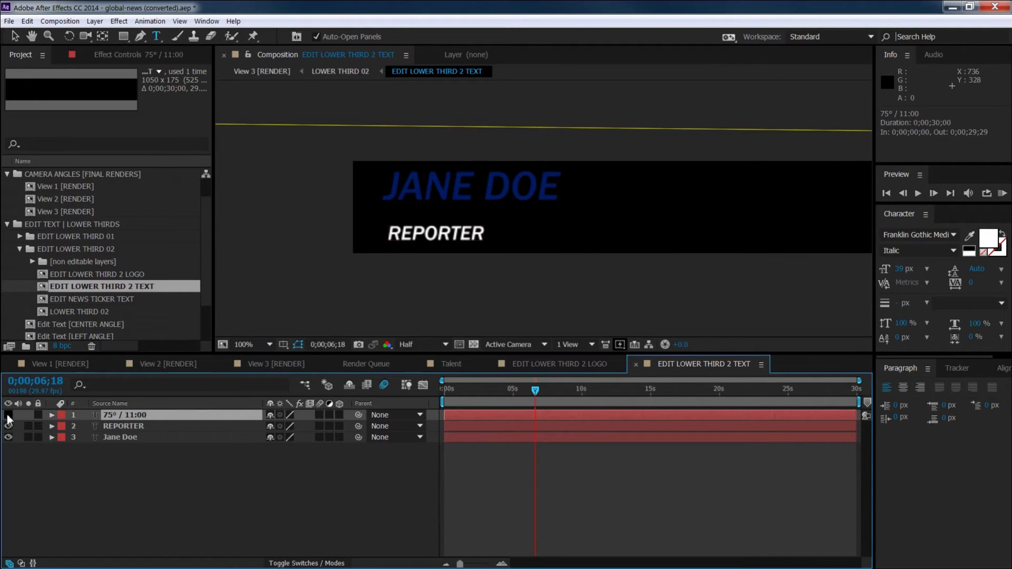
{"action": "left_click", "coordinate": [8, 426]}
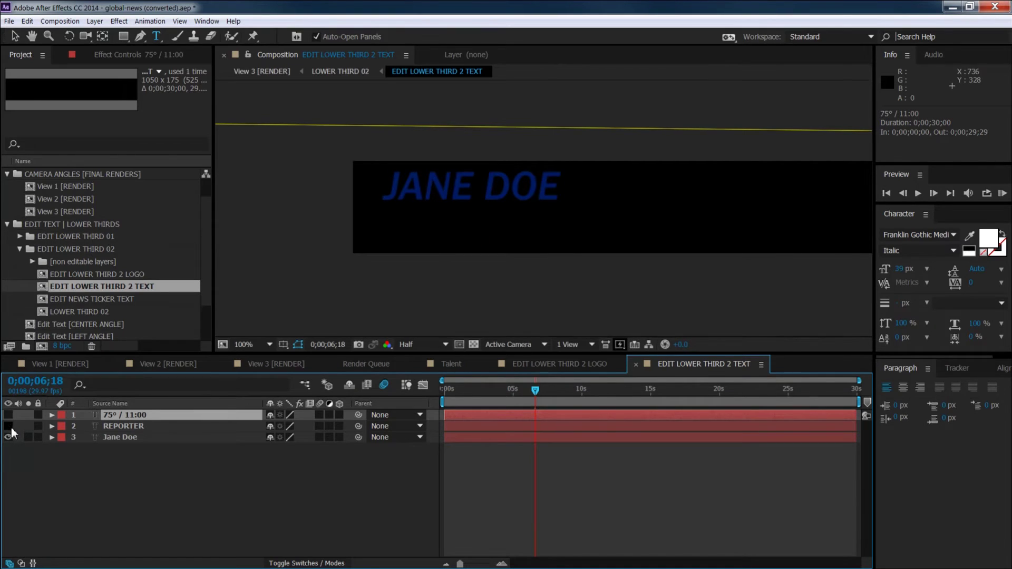
{"action": "left_click", "coordinate": [8, 426]}
{"action": "left_click", "coordinate": [8, 414]}
Compare the updated lower third text in View 3 [RENDER] and View 1 [RENDER]
{"action": "left_click", "coordinate": [276, 363]}
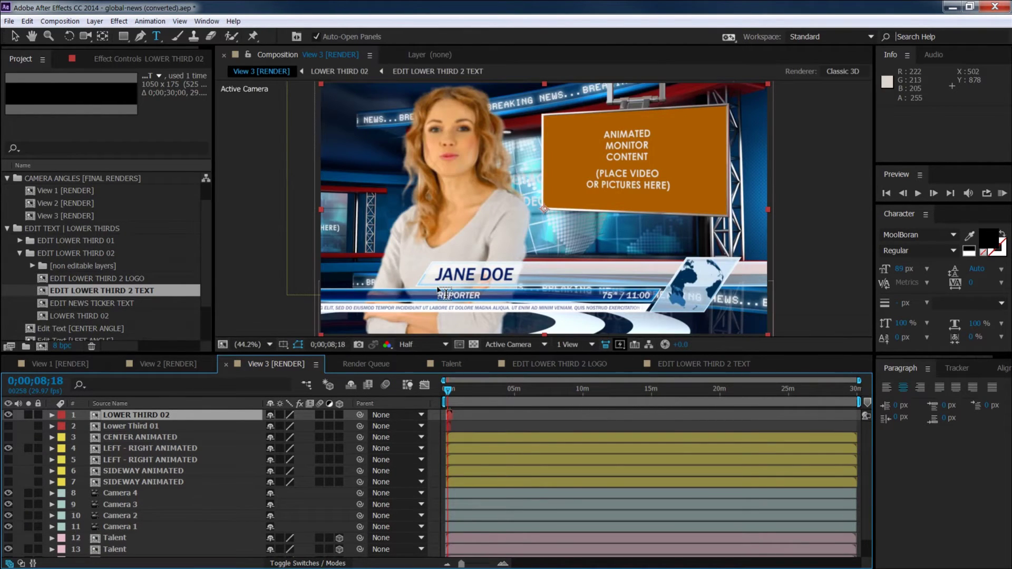
{"action": "left_click", "coordinate": [62, 363]}
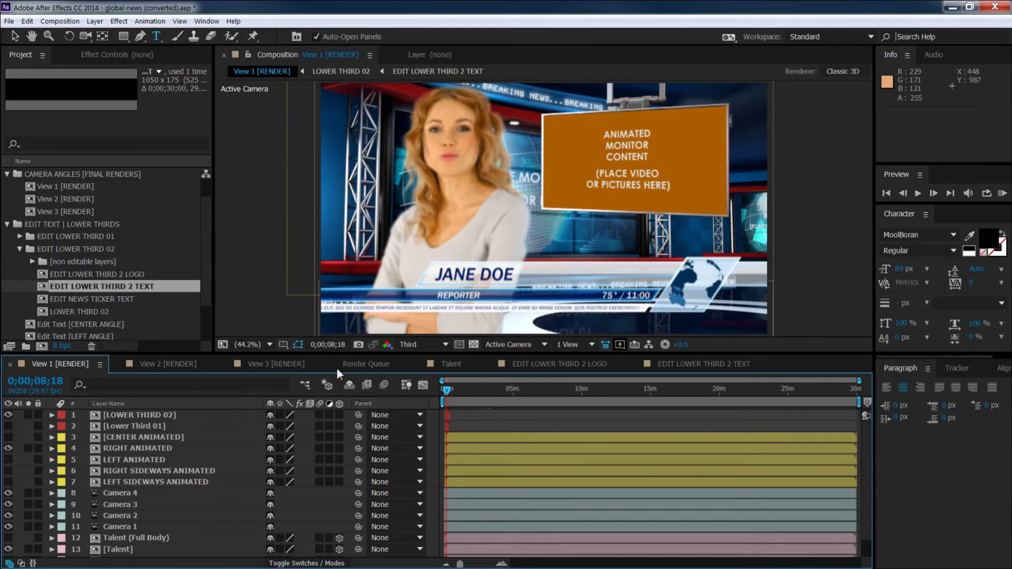
{"action": "left_click", "coordinate": [269, 364]}
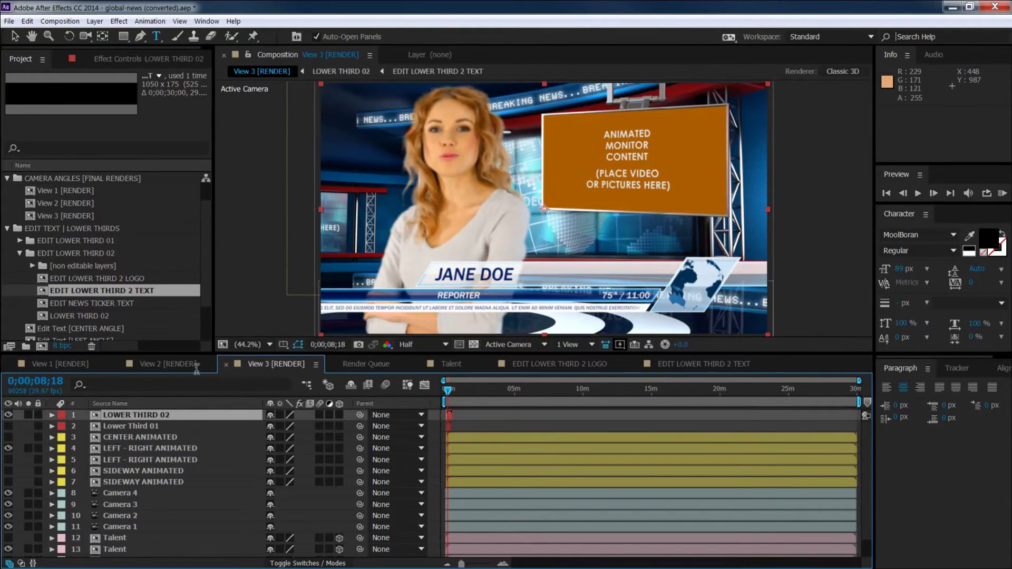
Examine the EDIT NEWS TICKER TEXT composition by scrubbing through its scrolling text and toggling the text layer's visibility
{"action": "left_click", "coordinate": [67, 303]}
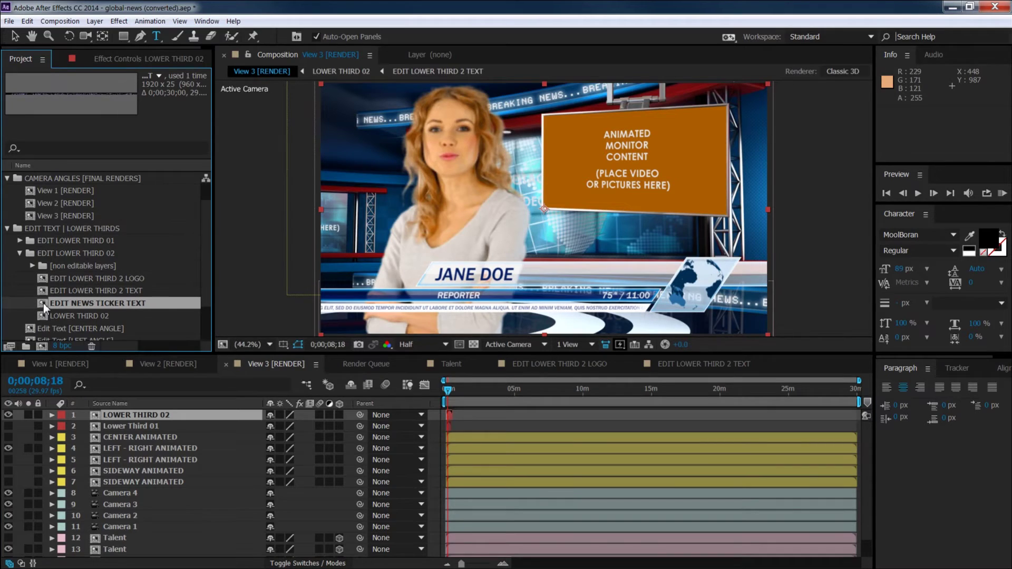
{"action": "double_click", "coordinate": [43, 302]}
{"action": "left_click_drag", "start_coordinate": [512, 393], "coordinate": [708, 412]}
{"action": "left_click_drag", "start_coordinate": [838, 423], "coordinate": [484, 404]}
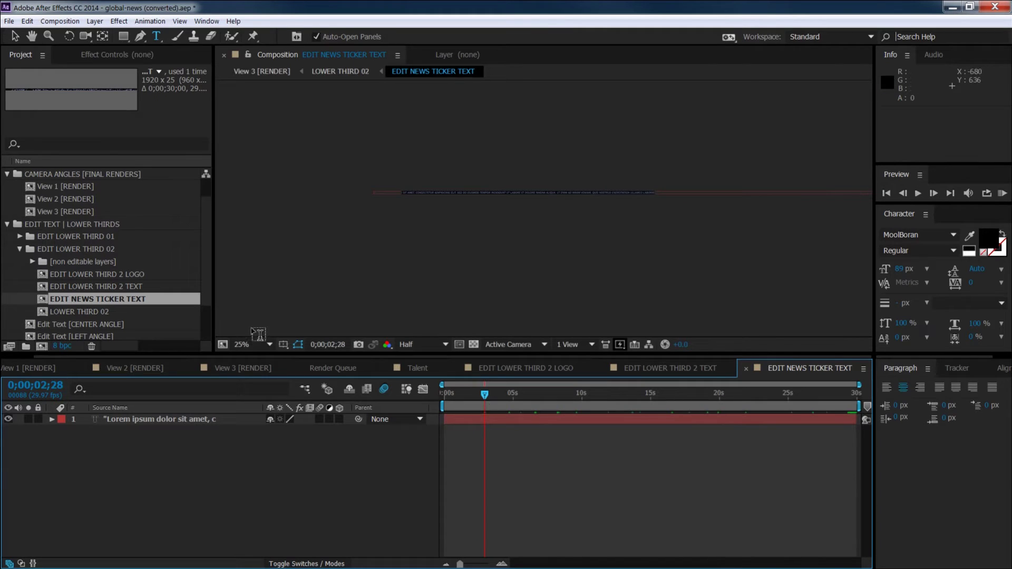
{"action": "left_click", "coordinate": [410, 194]}
{"action": "left_click", "coordinate": [9, 420]}
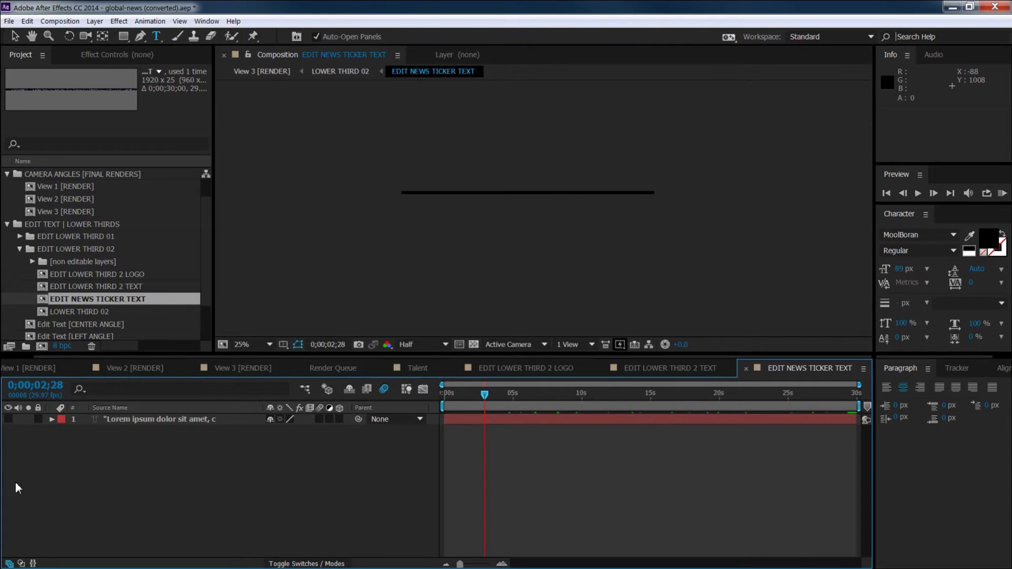
{"action": "left_click", "coordinate": [9, 418]}
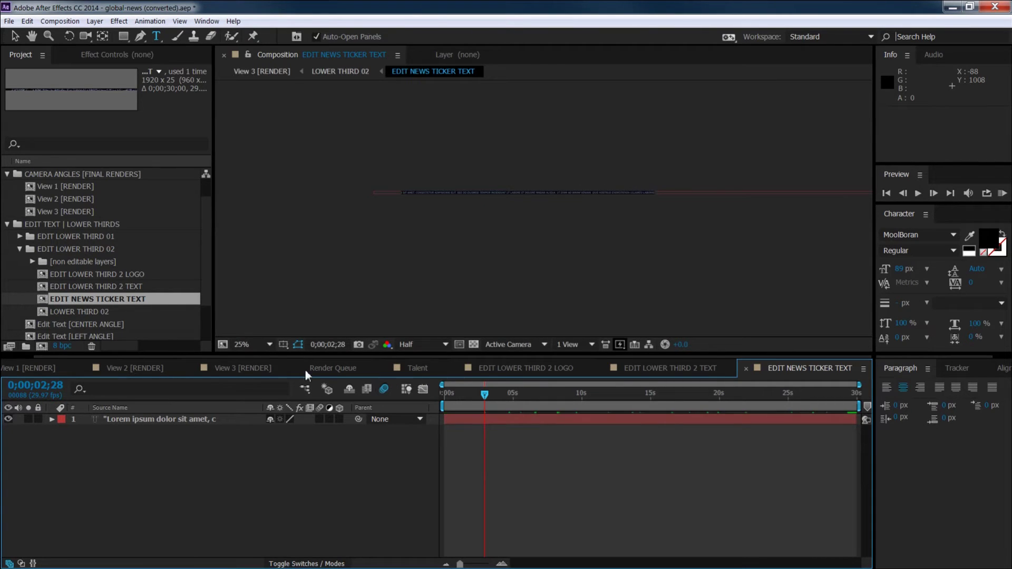
In View 3 [RENDER], hide the LOWER THIRD 02 layer and show Lower Third 01 instead
{"action": "left_click", "coordinate": [243, 368]}
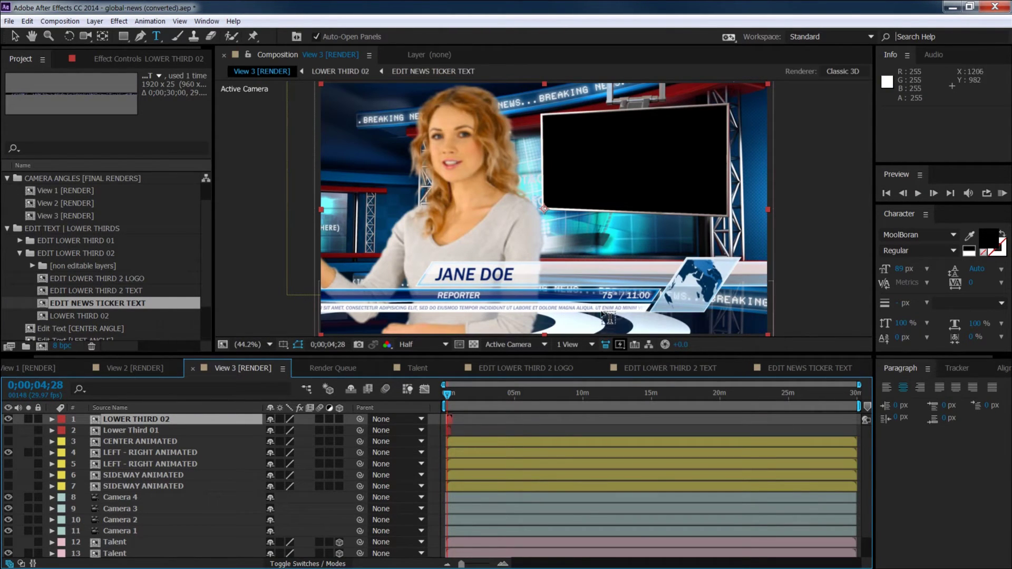
{"action": "left_click", "coordinate": [18, 40]}
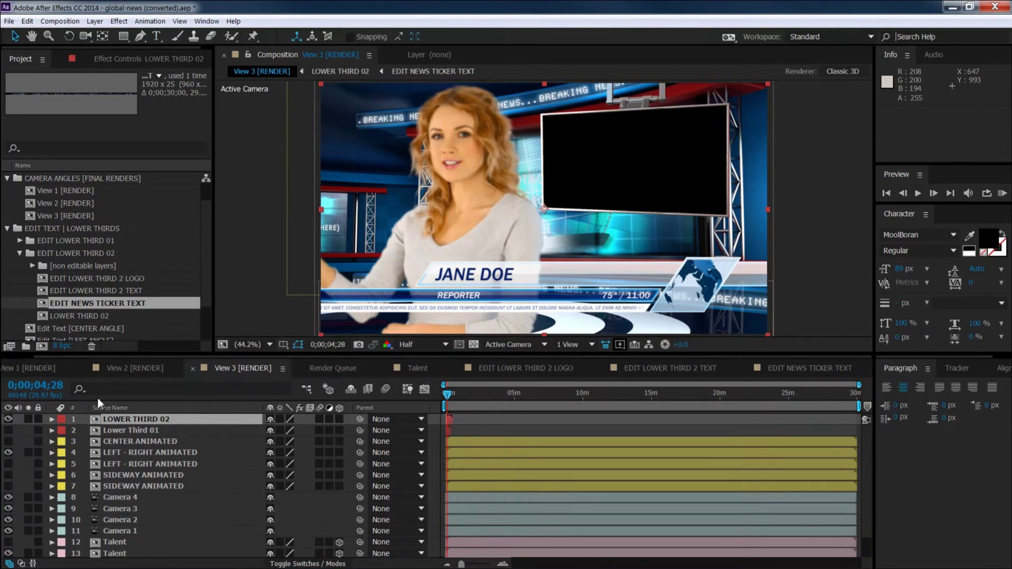
{"action": "left_click", "coordinate": [9, 419]}
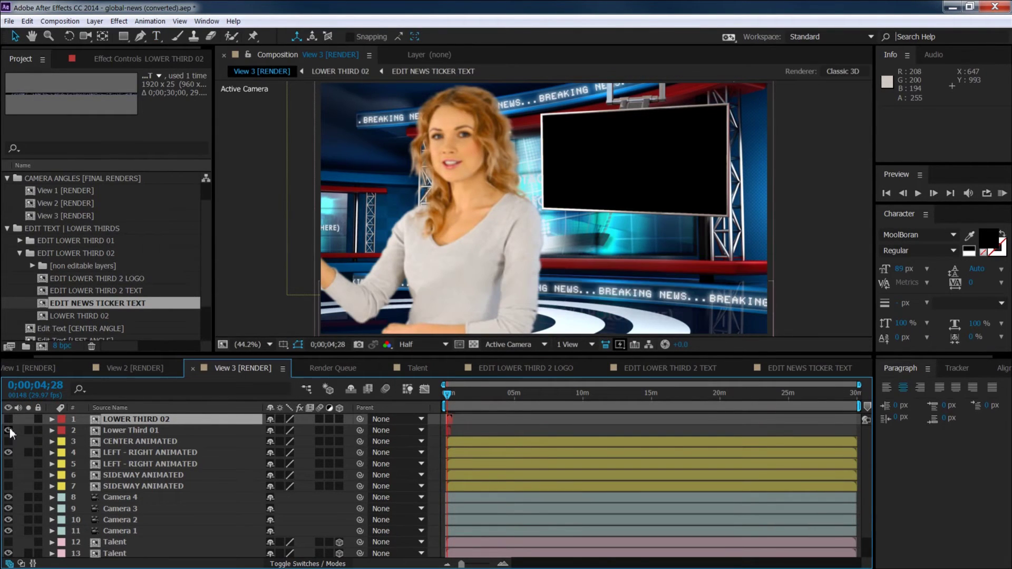
{"action": "left_click", "coordinate": [8, 430]}
{"action": "left_click", "coordinate": [145, 430]}
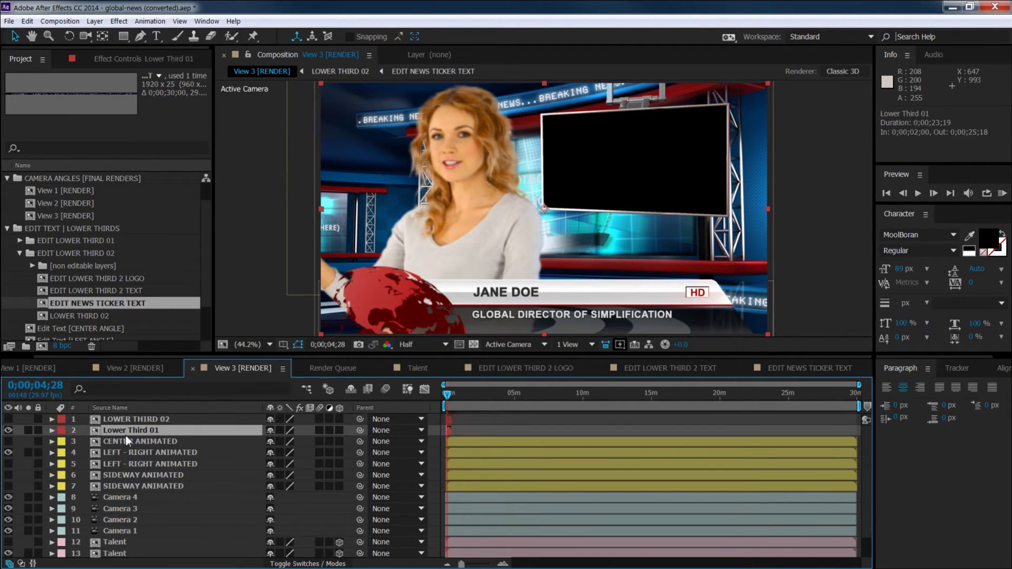
Examine the Earth, EDIT GLOBE/LOGO, EDIT TEXT LOWER THIRD 01 and Lower Third 01 compositions in the EDIT LOWER THIRD 01 folder
{"action": "left_click", "coordinate": [18, 253]}
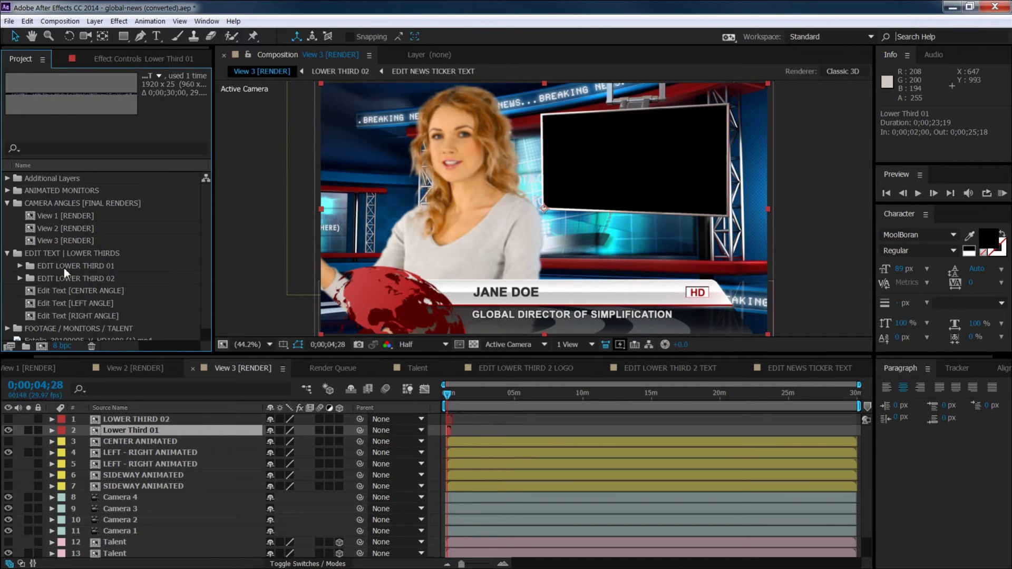
{"action": "left_click", "coordinate": [60, 266]}
{"action": "left_click", "coordinate": [19, 265]}
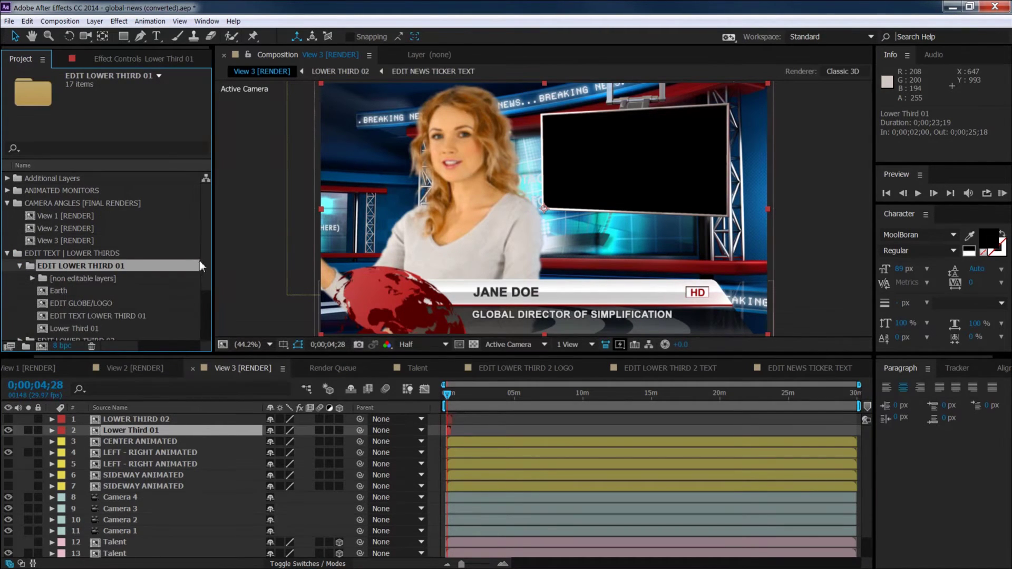
{"action": "scroll", "coordinate": [207, 258], "scroll_direction": "down", "scroll_amount": 2}
{"action": "left_click", "coordinate": [60, 268]}
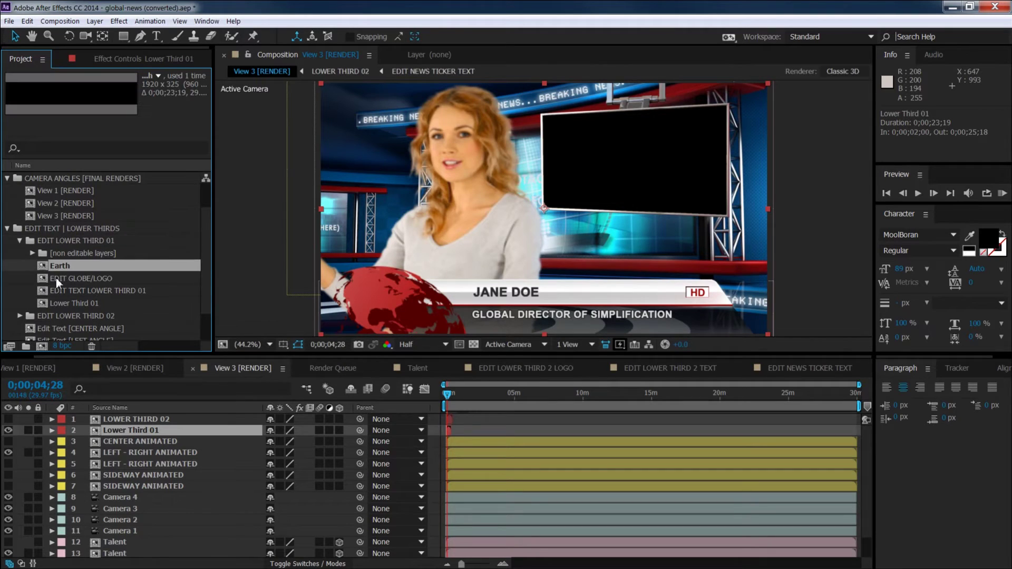
{"action": "left_click", "coordinate": [47, 281]}
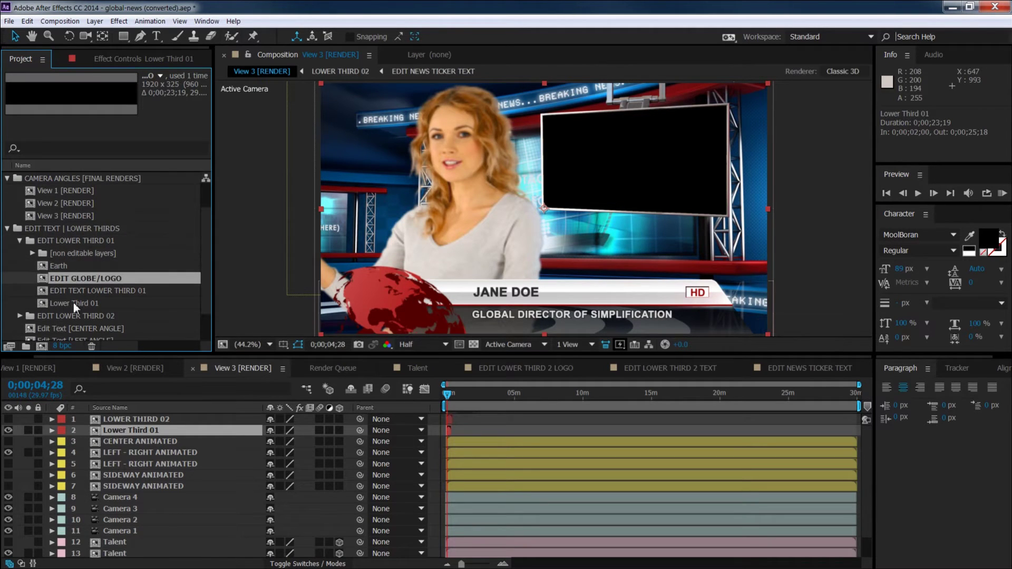
{"action": "left_click", "coordinate": [61, 289]}
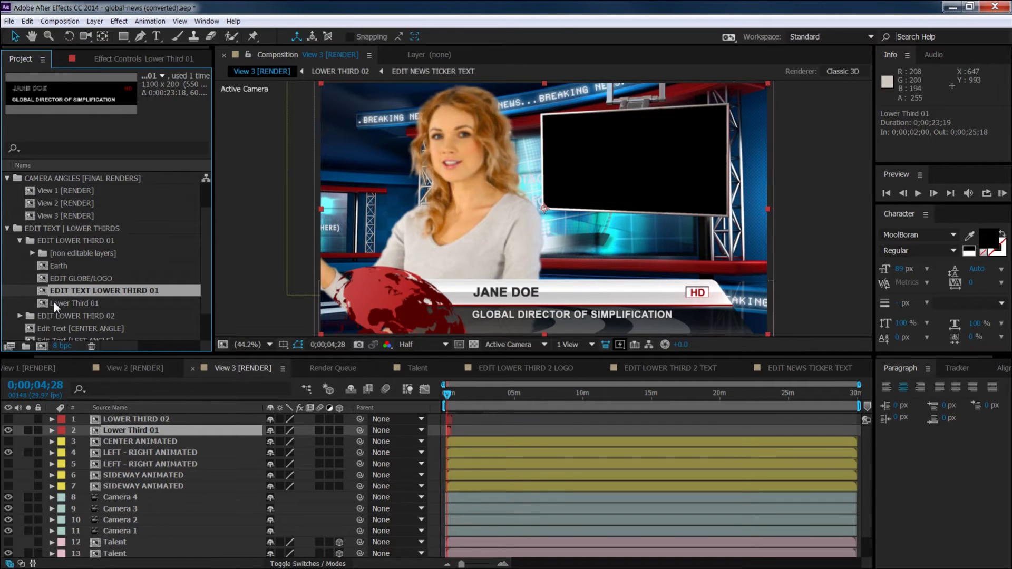
{"action": "left_click", "coordinate": [49, 302]}
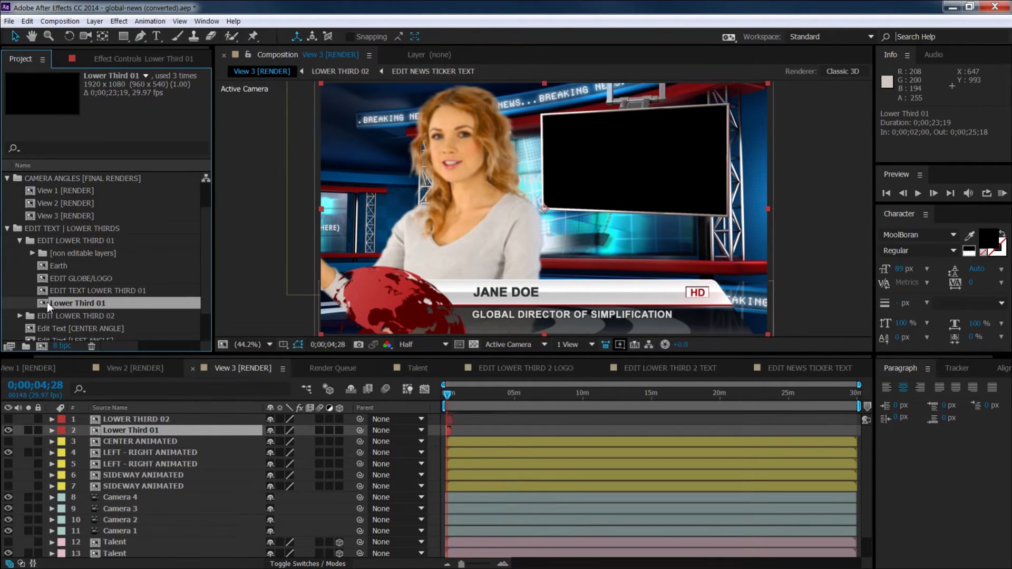
{"action": "left_click", "coordinate": [20, 240]}
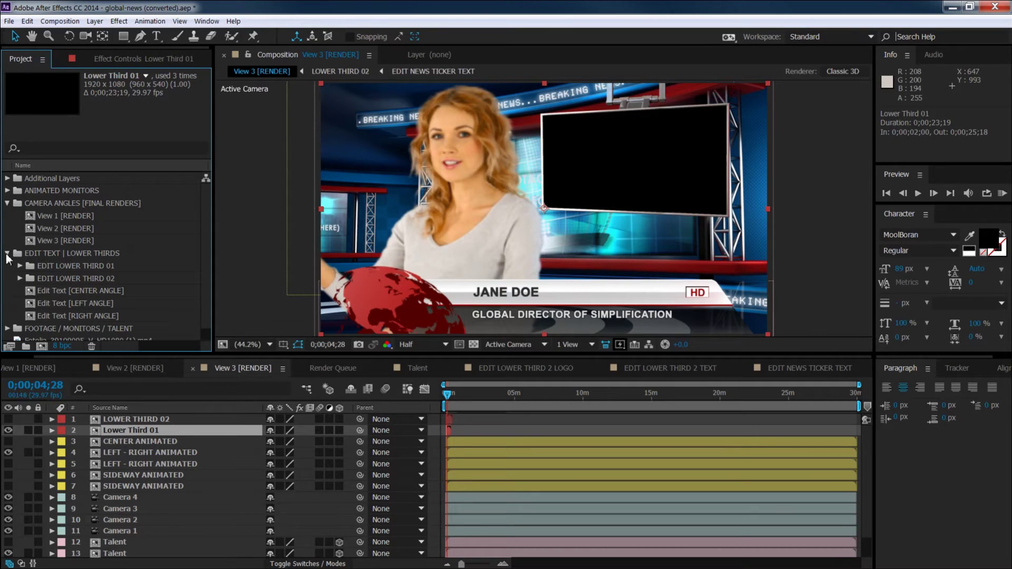
Hide Lower Third 01 in View 3 [RENDER] and make the LOWER THIRD 02 layer visible again
{"action": "left_click", "coordinate": [8, 430]}
{"action": "left_click", "coordinate": [8, 419]}
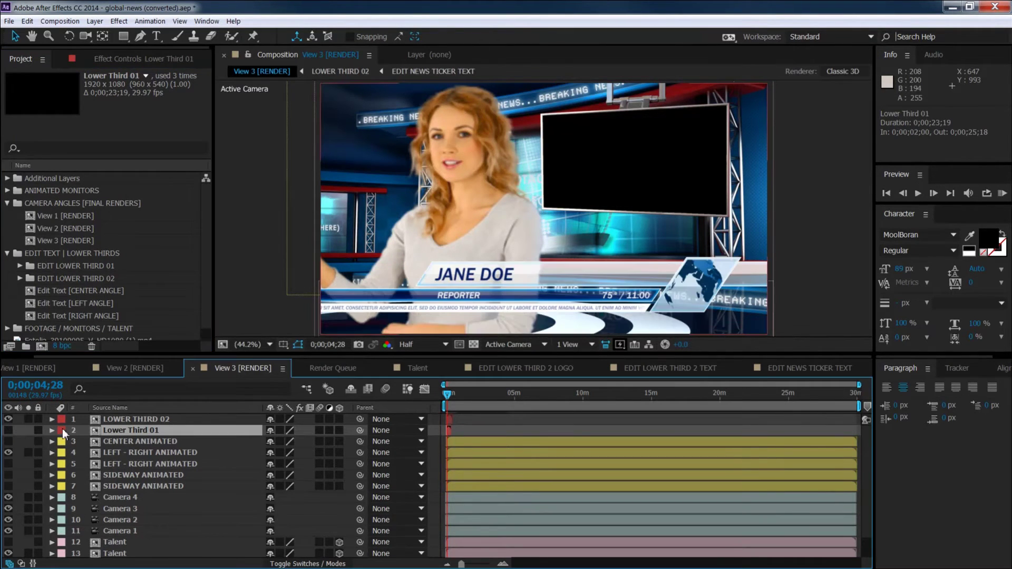
{"action": "left_click", "coordinate": [126, 419]}
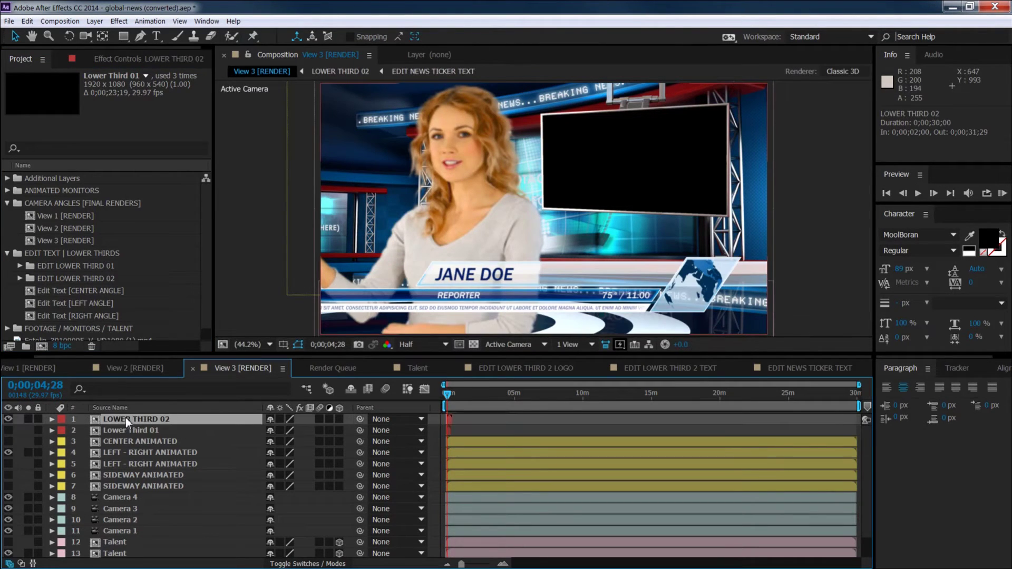
Open the LOWER THIRD 02 composition and apply the Tritone color correction effect to its EDIT LOWER THIRD 2 LOGO layer
{"action": "left_click", "coordinate": [20, 278]}
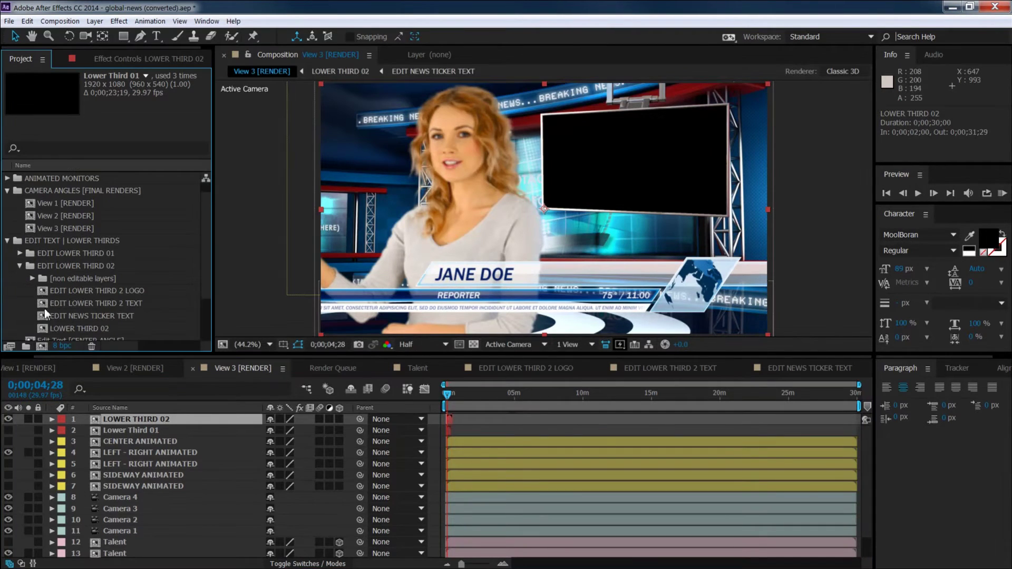
{"action": "double_click", "coordinate": [42, 328]}
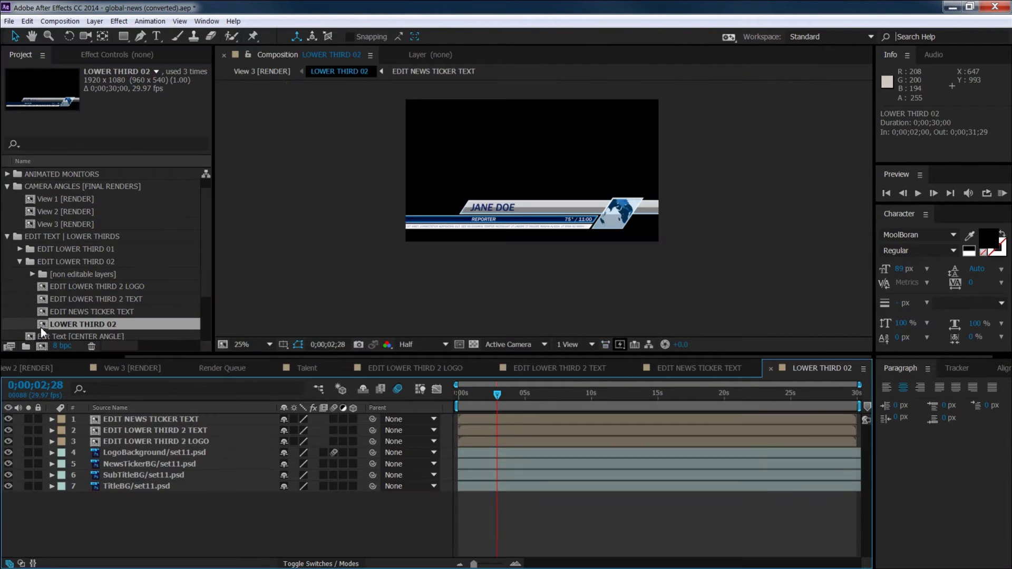
{"action": "left_click", "coordinate": [189, 442]}
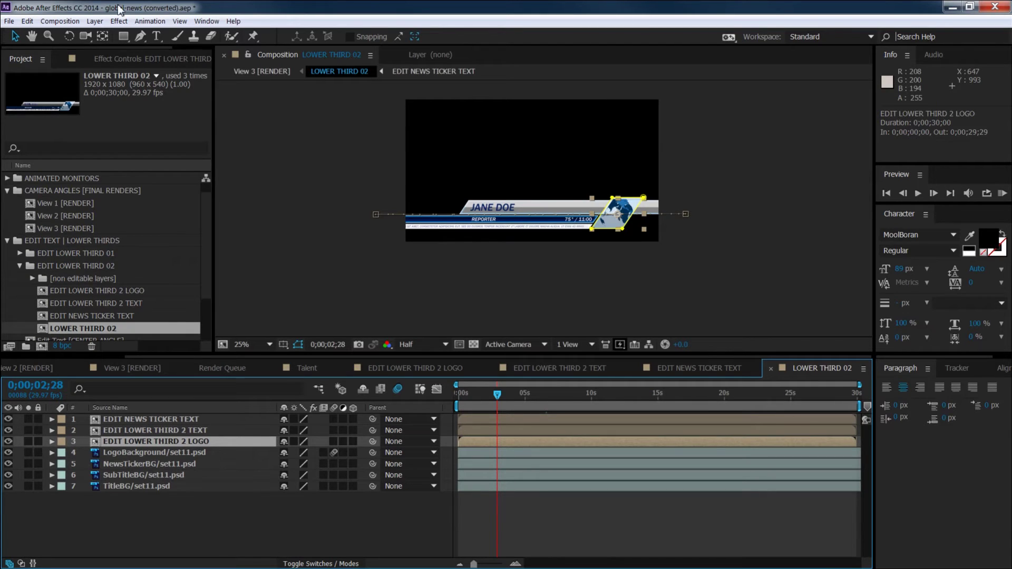
{"action": "left_click", "coordinate": [110, 59]}
{"action": "left_click", "coordinate": [104, 443]}
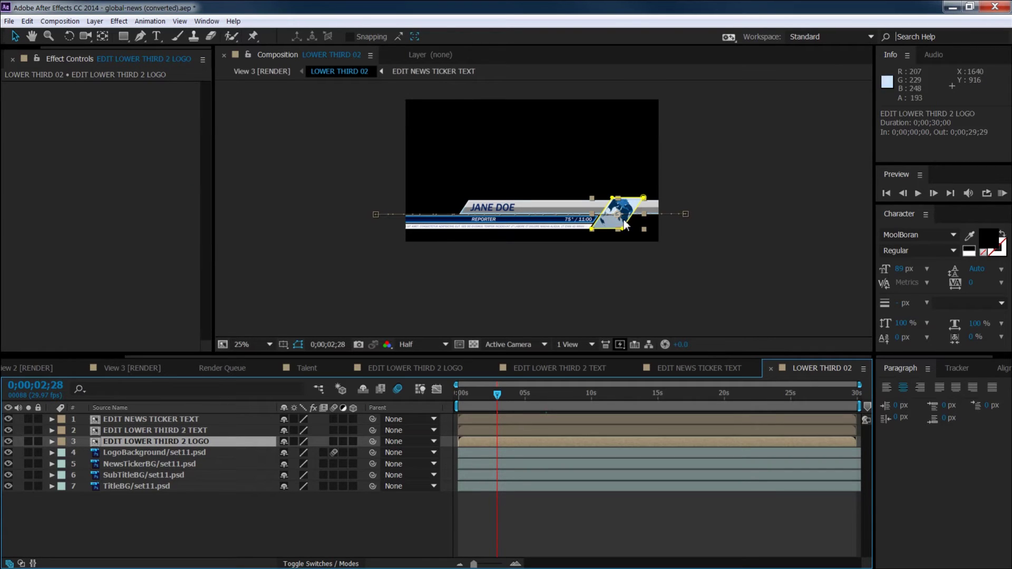
{"action": "left_click", "coordinate": [118, 21]}
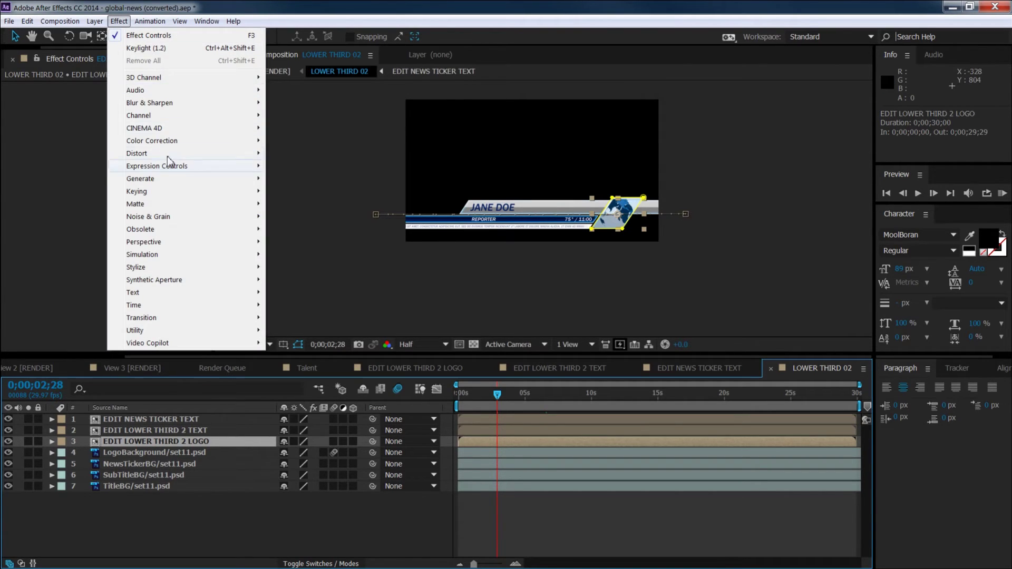
{"action": "mouse_move", "coordinate": [187, 141]}
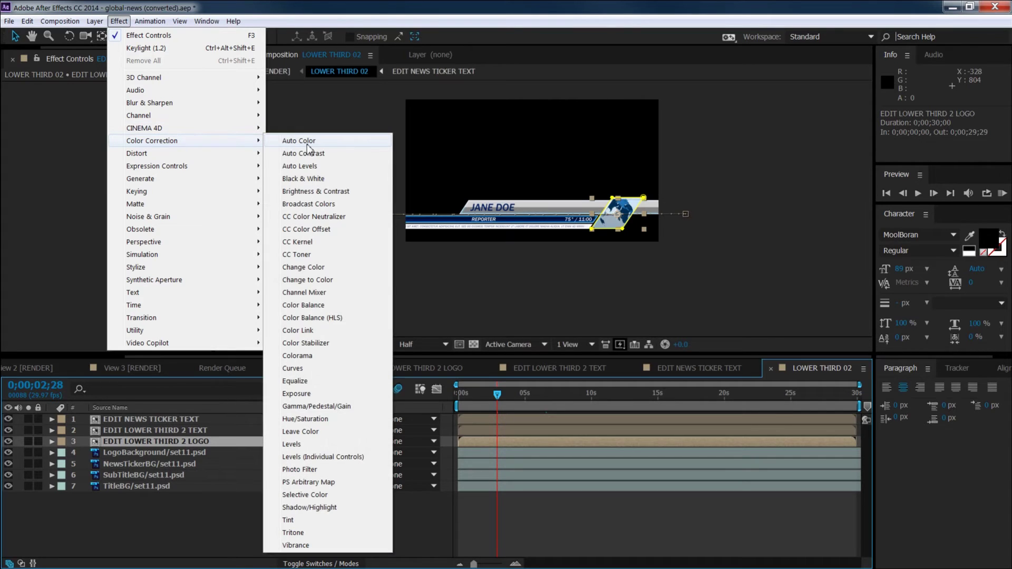
{"action": "left_click", "coordinate": [293, 533]}
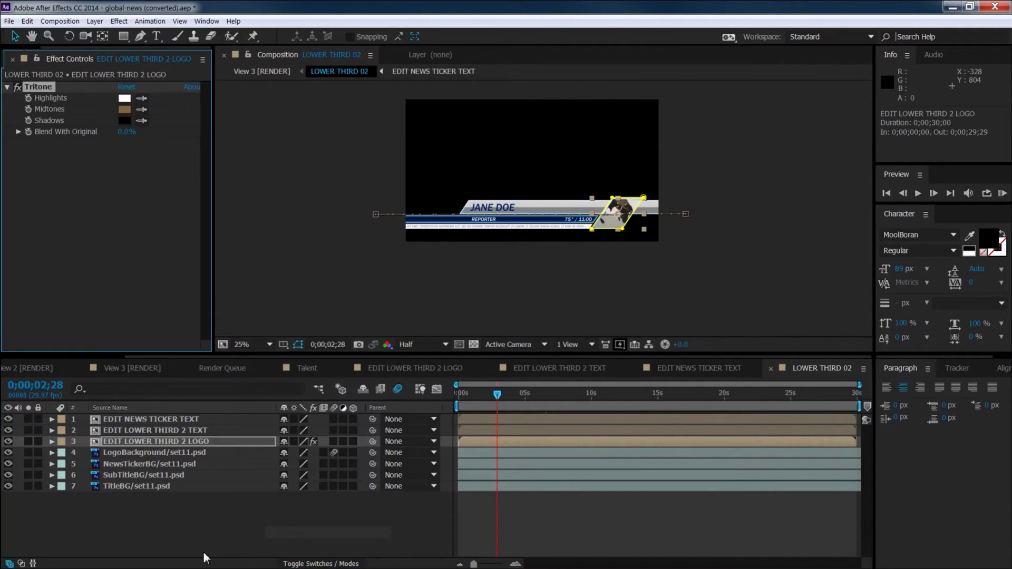
Set the Tritone midtones color of the logo layer to bright green, 00FF26
{"action": "left_click", "coordinate": [124, 109]}
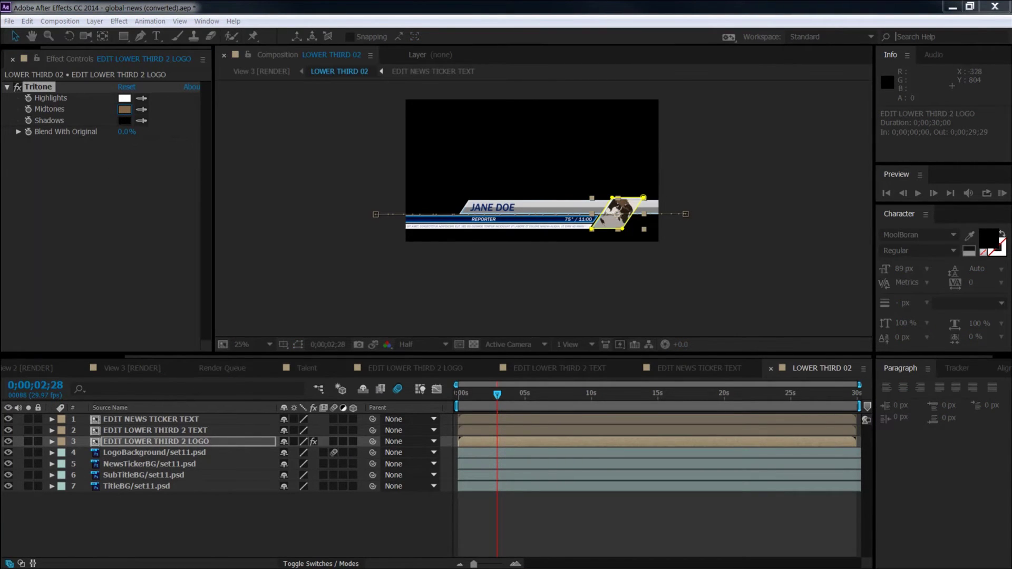
{"action": "left_click_drag", "start_coordinate": [349, 420], "coordinate": [360, 354]}
{"action": "left_click_drag", "start_coordinate": [363, 443], "coordinate": [362, 408]}
{"action": "left_click_drag", "start_coordinate": [283, 388], "coordinate": [374, 352]}
{"action": "left_click_drag", "start_coordinate": [361, 503], "coordinate": [365, 556]}
{"action": "mouse_move", "coordinate": [343, 477]}
{"action": "left_mouse_down"}
{"action": "mouse_move", "coordinate": [350, 421]}
{"action": "mouse_move", "coordinate": [347, 436]}
{"action": "left_mouse_up"}
{"action": "mouse_move", "coordinate": [365, 482]}
{"action": "left_mouse_down"}
{"action": "mouse_move", "coordinate": [362, 515]}
{"action": "mouse_move", "coordinate": [368, 489]}
{"action": "left_mouse_up"}
{"action": "left_click", "coordinate": [346, 378]}
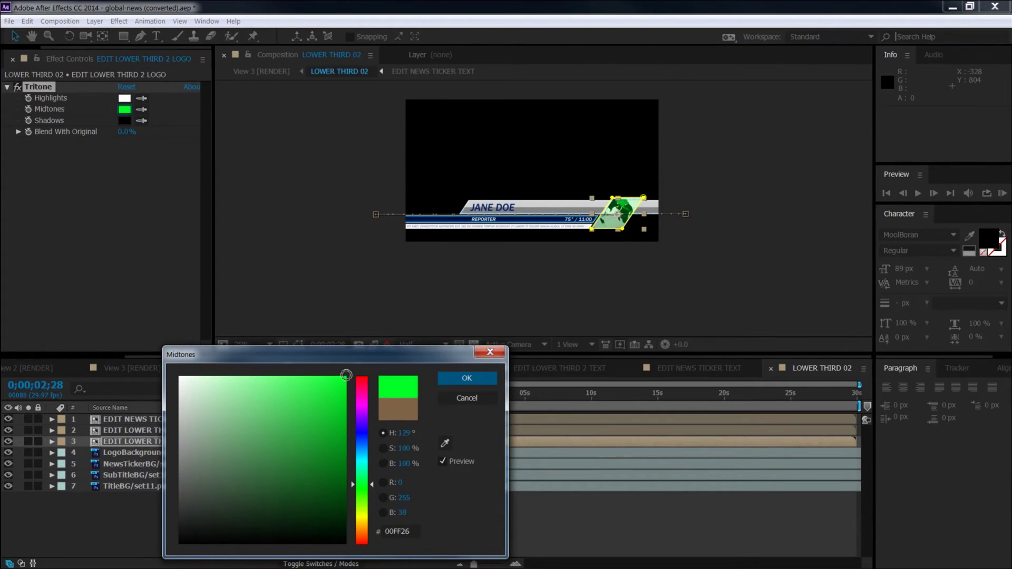
{"action": "left_click", "coordinate": [464, 380]}
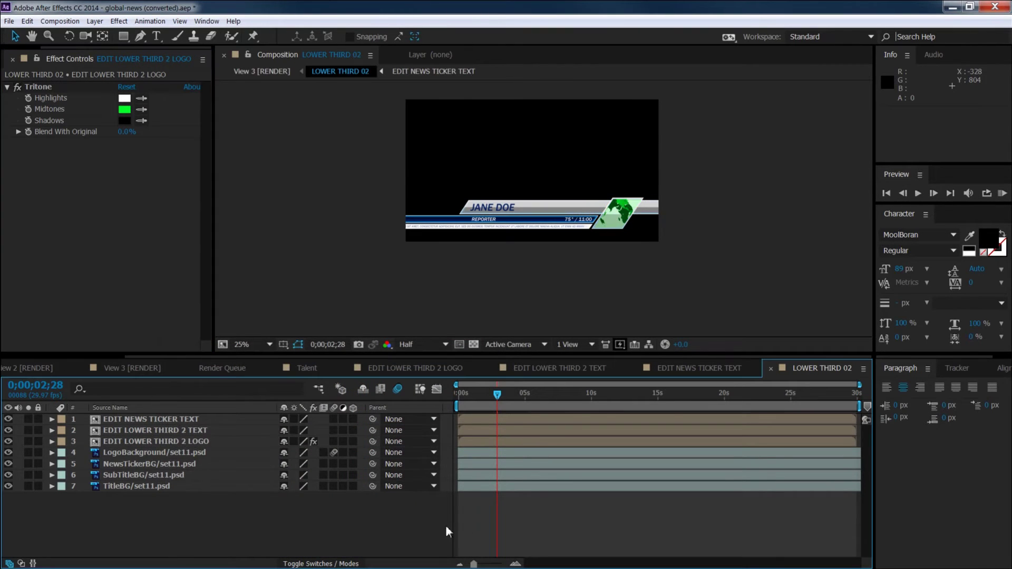
Return to the View 3 [RENDER] composition and move the current time to 0;01;01;11
{"action": "left_click", "coordinate": [128, 365]}
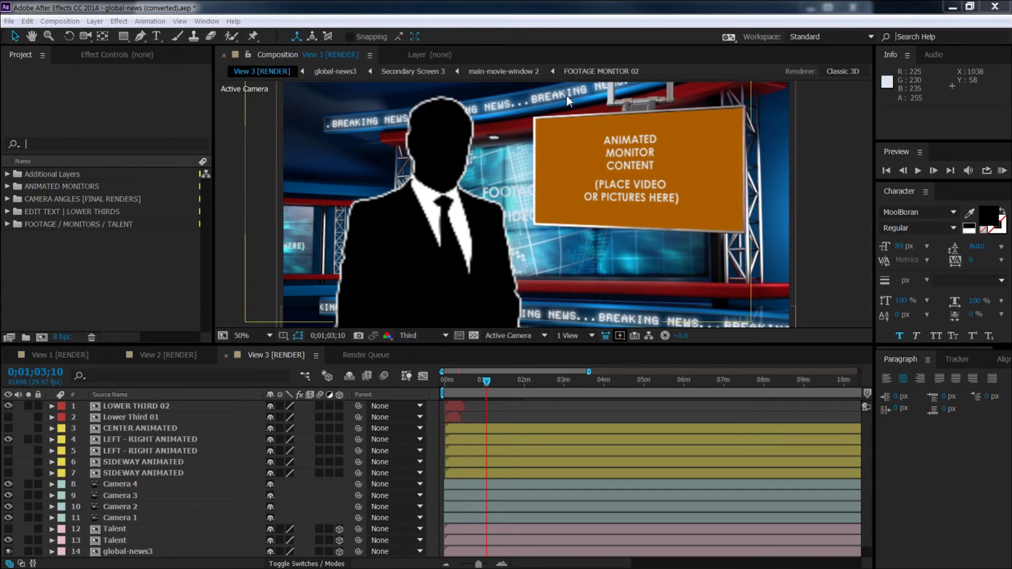
{"action": "left_click", "coordinate": [327, 376]}
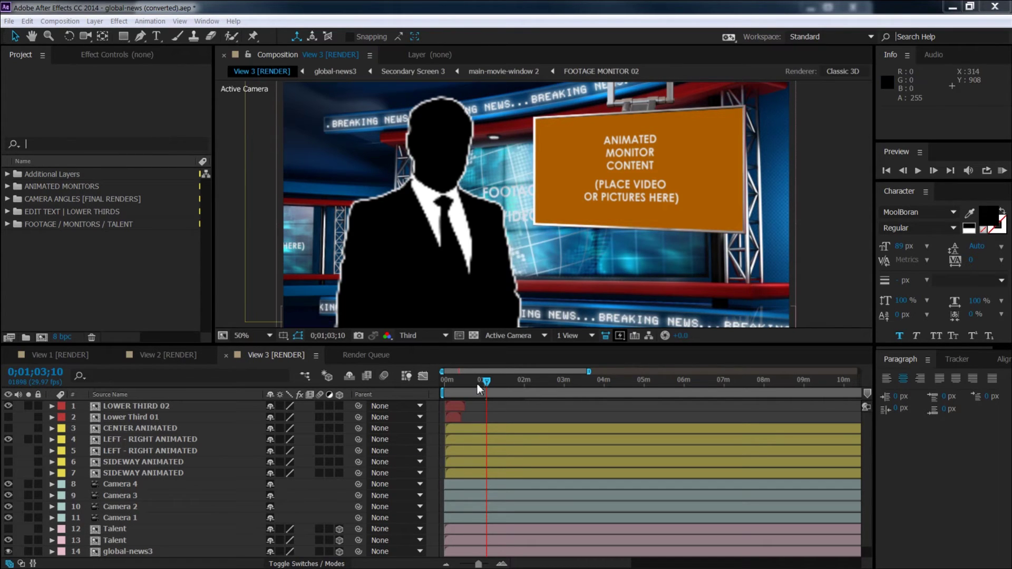
{"action": "left_click_drag", "start_coordinate": [487, 382], "coordinate": [484, 383]}
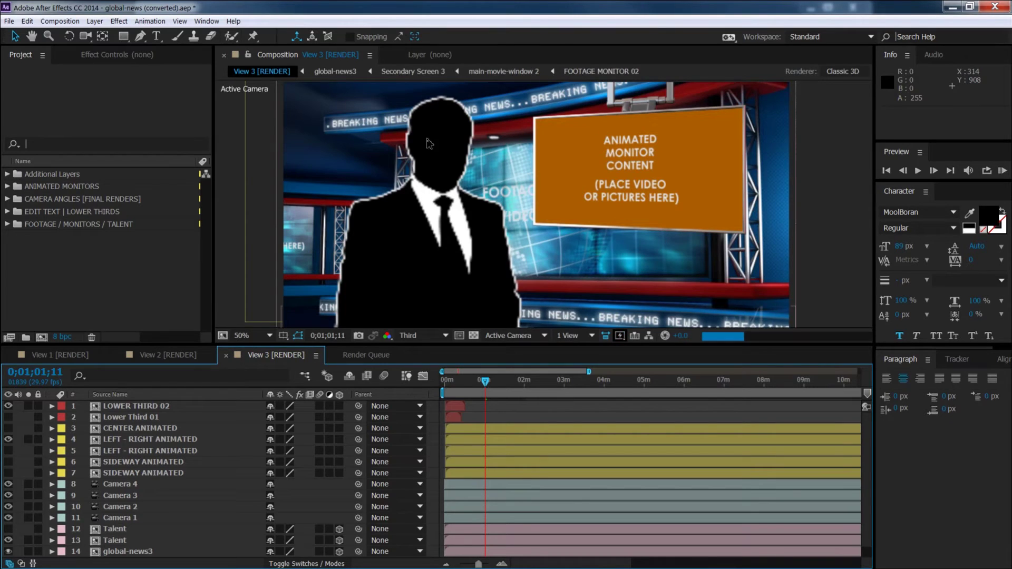
Open Edit Text [RIGHT ANGLE] from the EDIT TEXT | LOWER THIRDS folder and make its EDIT TOP TEXT and EDIT BOTTOM TEXT layers visible
{"action": "left_click", "coordinate": [7, 212]}
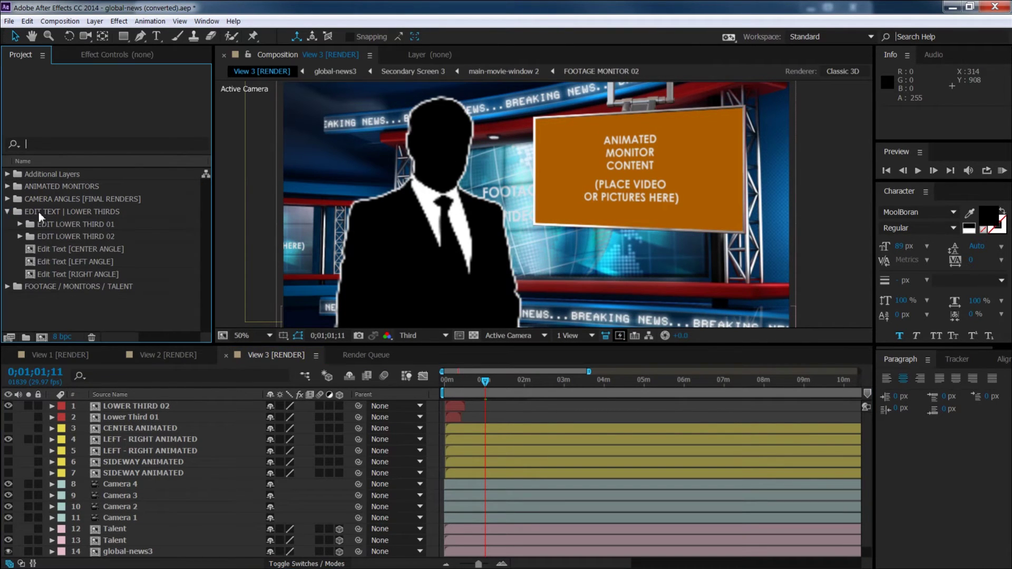
{"action": "left_click", "coordinate": [76, 251]}
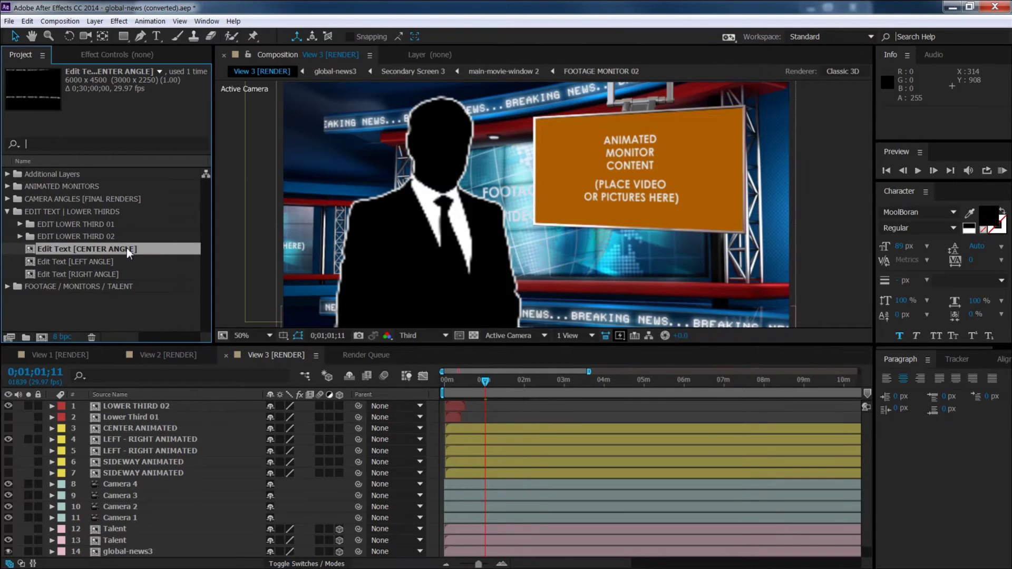
{"action": "double_click", "coordinate": [100, 272]}
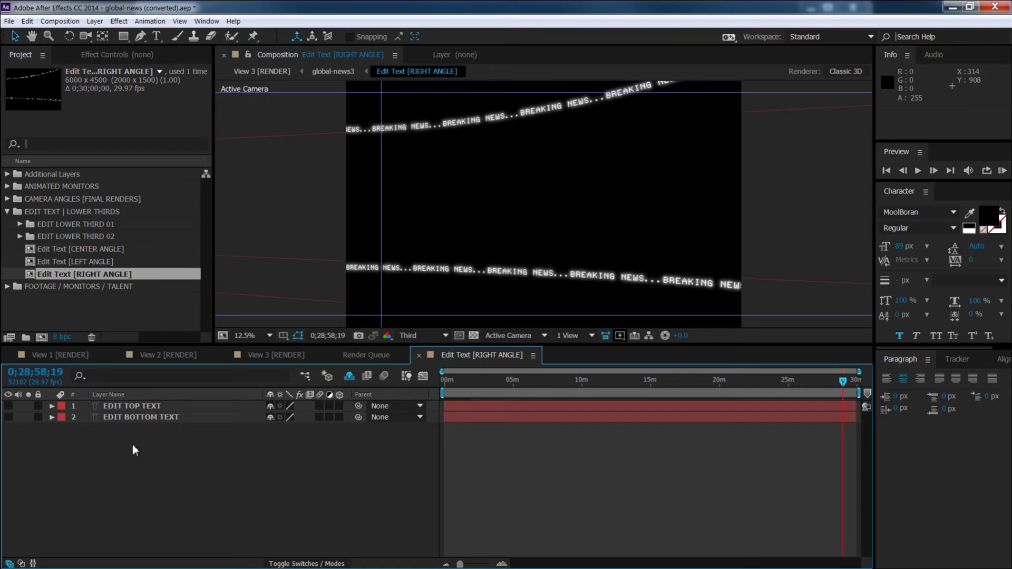
{"action": "left_click", "coordinate": [8, 406]}
{"action": "left_click", "coordinate": [8, 417]}
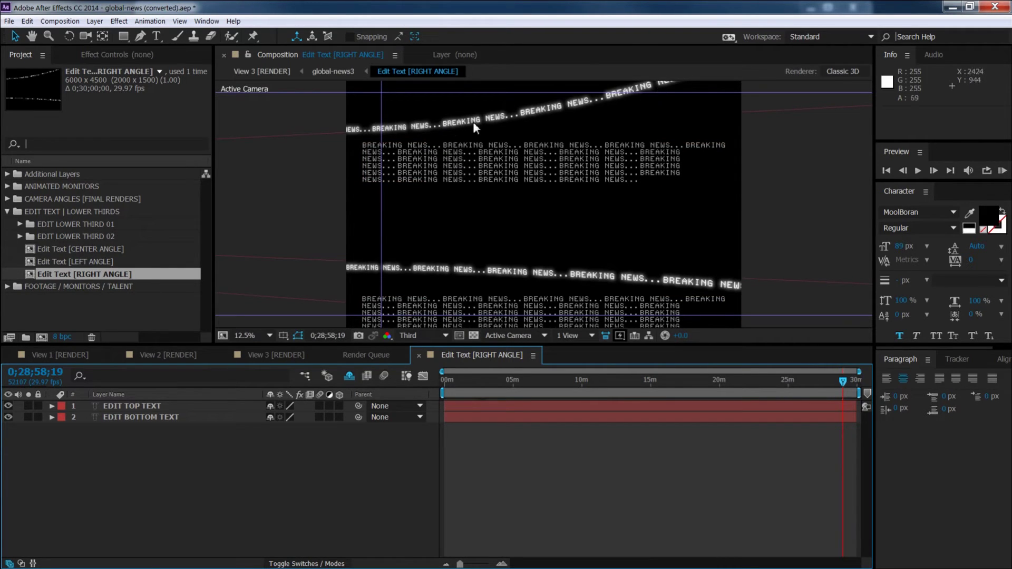
Examine what the hidden shy BREAKING NEWS layers and the two EDIT TEXT layers control by toggling each pair's visibility off and on
{"action": "left_click", "coordinate": [350, 376]}
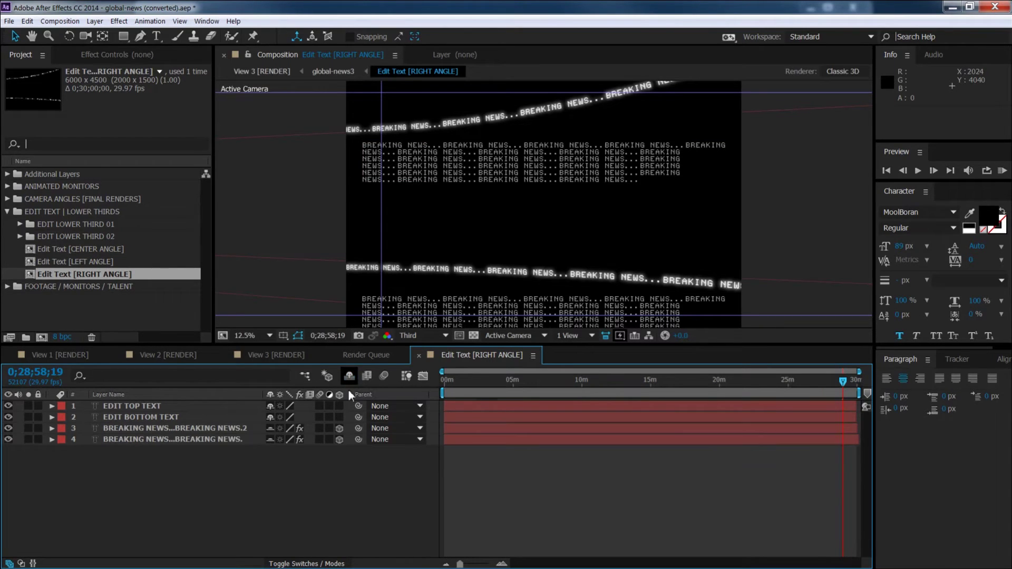
{"action": "left_click", "coordinate": [143, 428]}
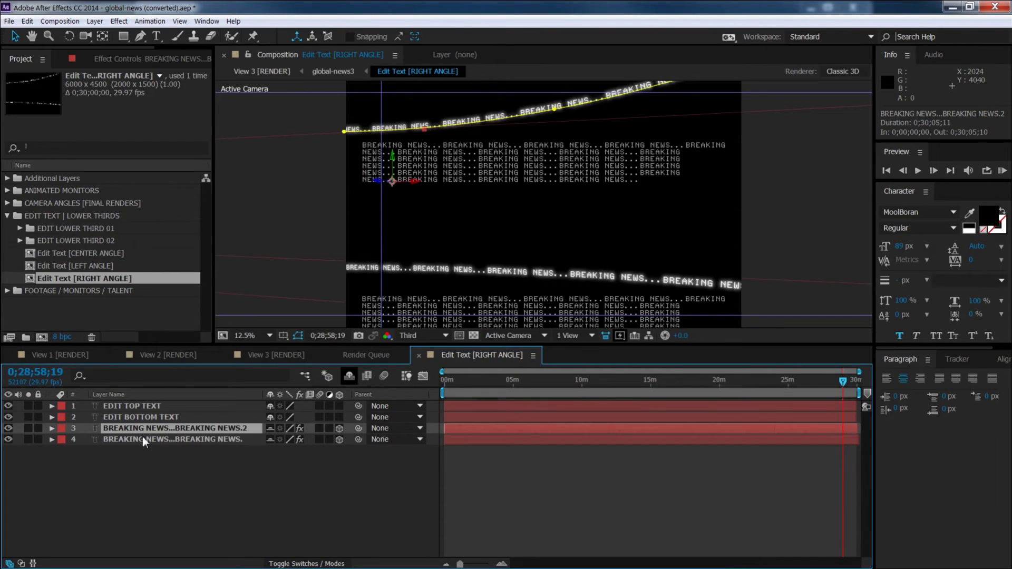
{"action": "left_click", "coordinate": [142, 437]}
{"action": "left_click", "coordinate": [9, 428]}
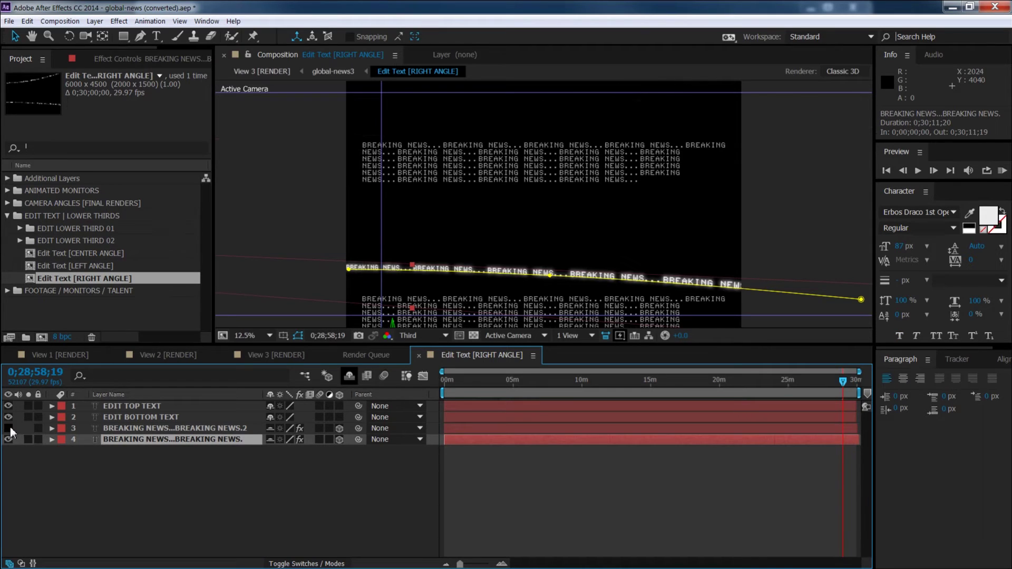
{"action": "left_click", "coordinate": [8, 439]}
{"action": "left_click", "coordinate": [9, 440]}
{"action": "left_click", "coordinate": [9, 429]}
{"action": "left_click", "coordinate": [347, 376]}
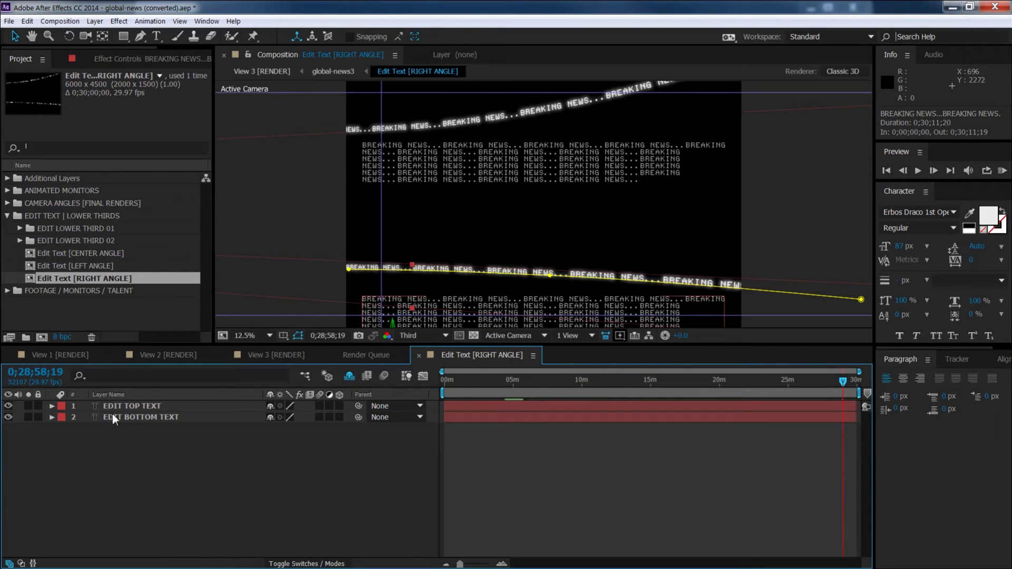
{"action": "left_click_drag", "start_coordinate": [8, 406], "coordinate": [9, 417]}
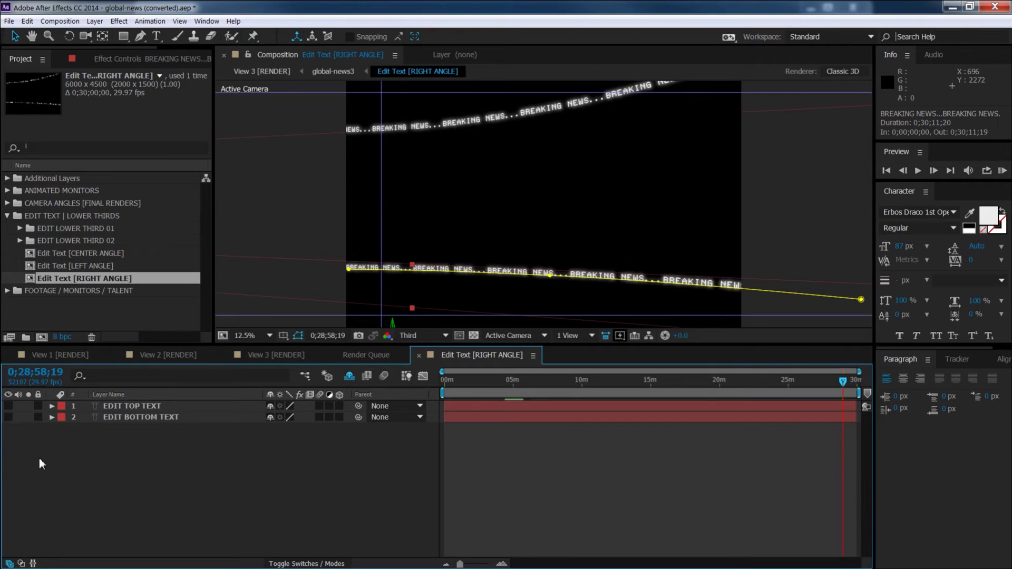
{"action": "left_click_drag", "start_coordinate": [9, 417], "coordinate": [8, 406]}
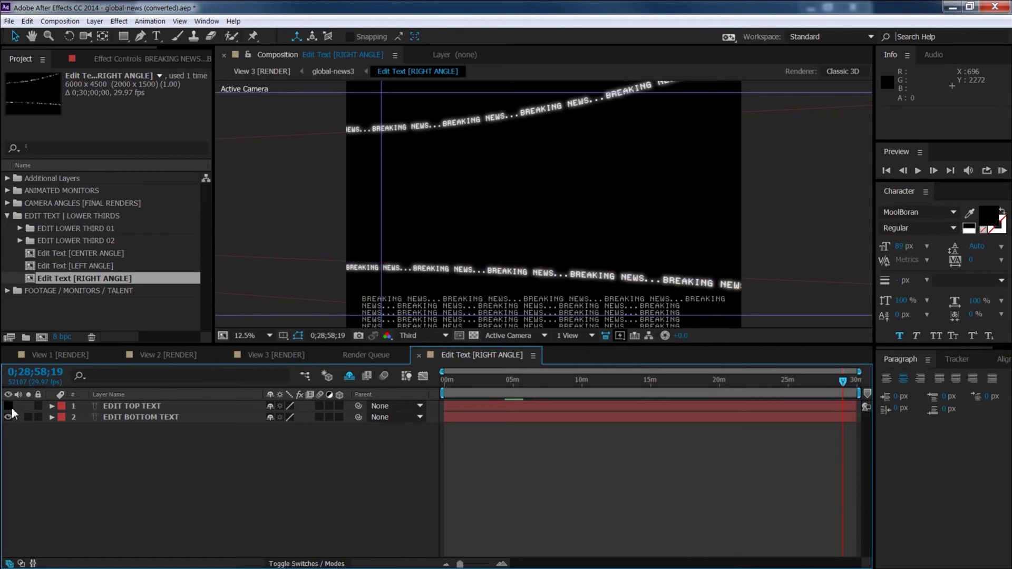
Replace the EDIT TOP TEXT layer's text with random placeholder words and go to the start of the timeline
{"action": "left_click", "coordinate": [120, 407]}
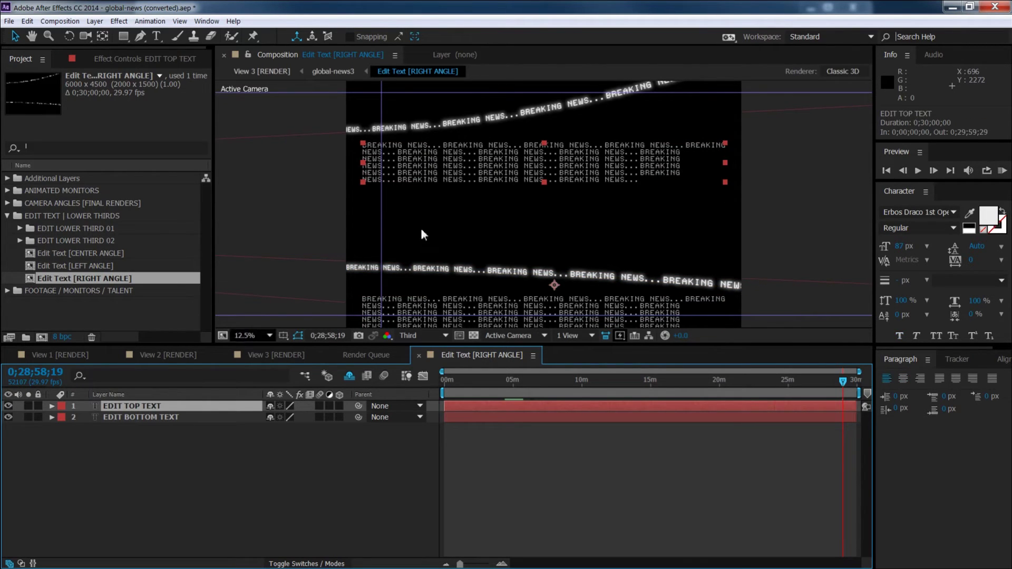
{"action": "double_click", "coordinate": [485, 174]}
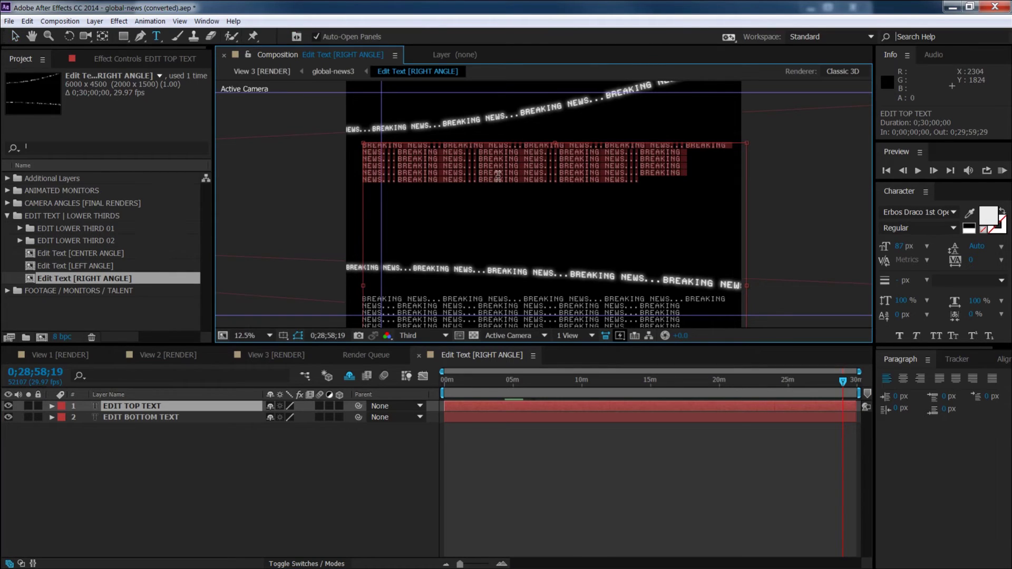
{"action": "key", "text": "Escape"}
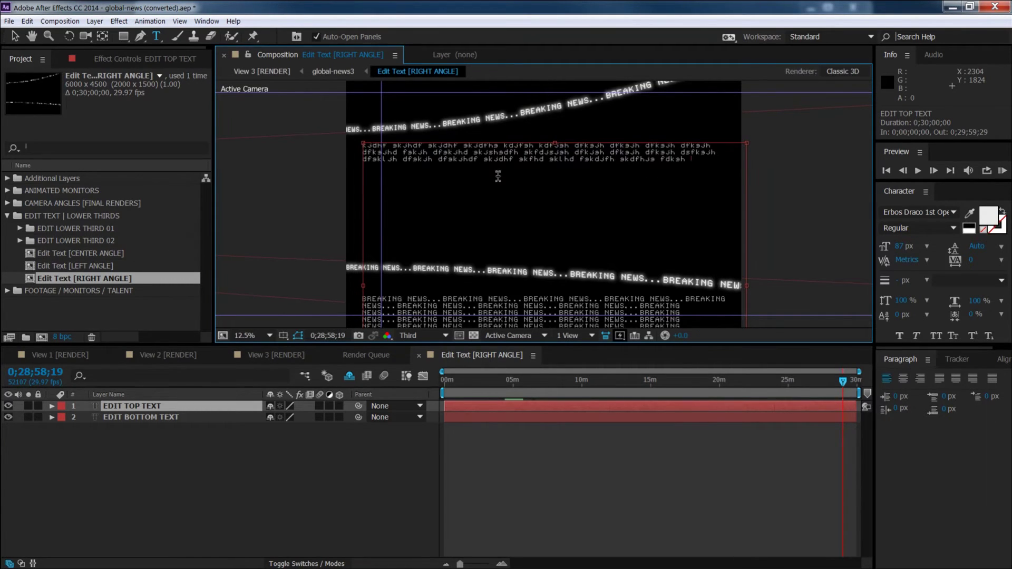
{"action": "key", "text": "Escape"}
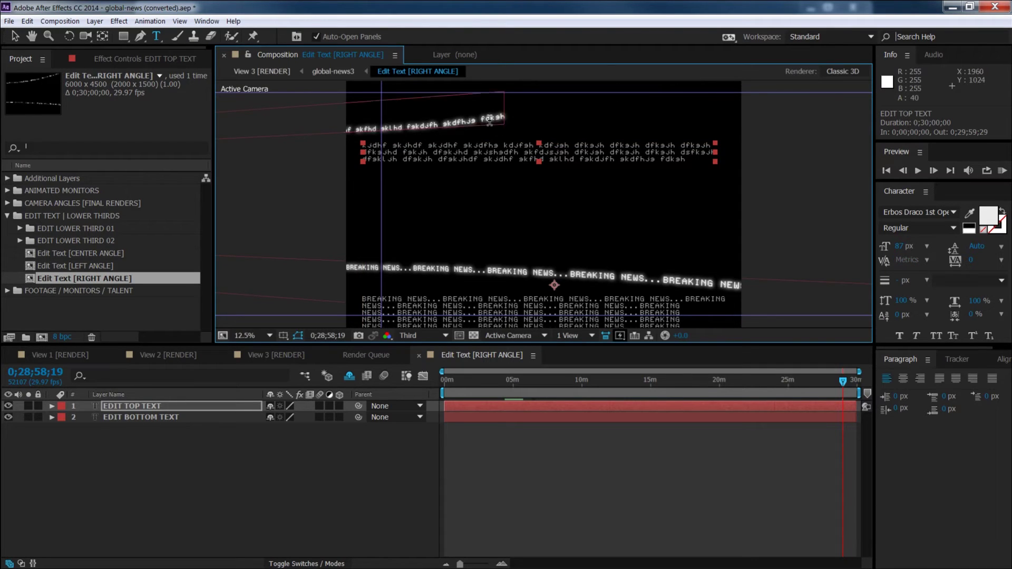
{"action": "key", "text": "Home"}
{"action": "left_click", "coordinate": [421, 390]}
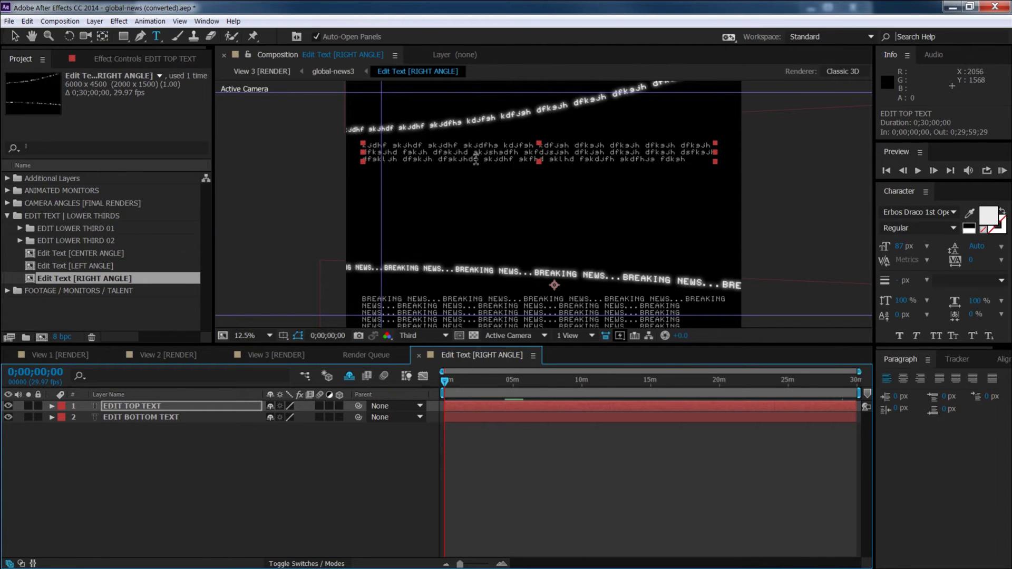
Append more random placeholder words to the end of the EDIT TOP TEXT paragraph and move the current time to 0;00;45;29
{"action": "double_click", "coordinate": [648, 157]}
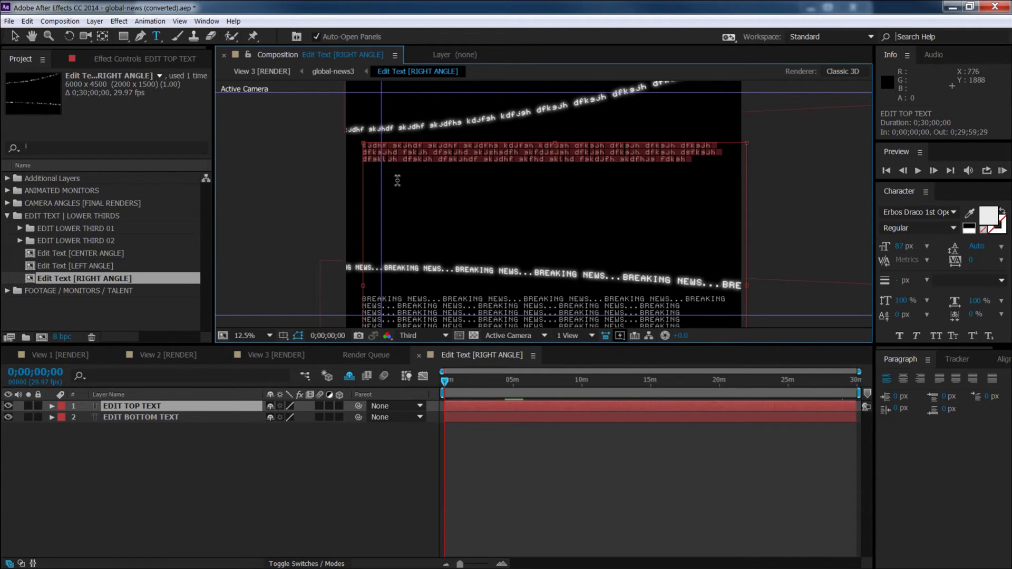
{"action": "left_click", "coordinate": [694, 160]}
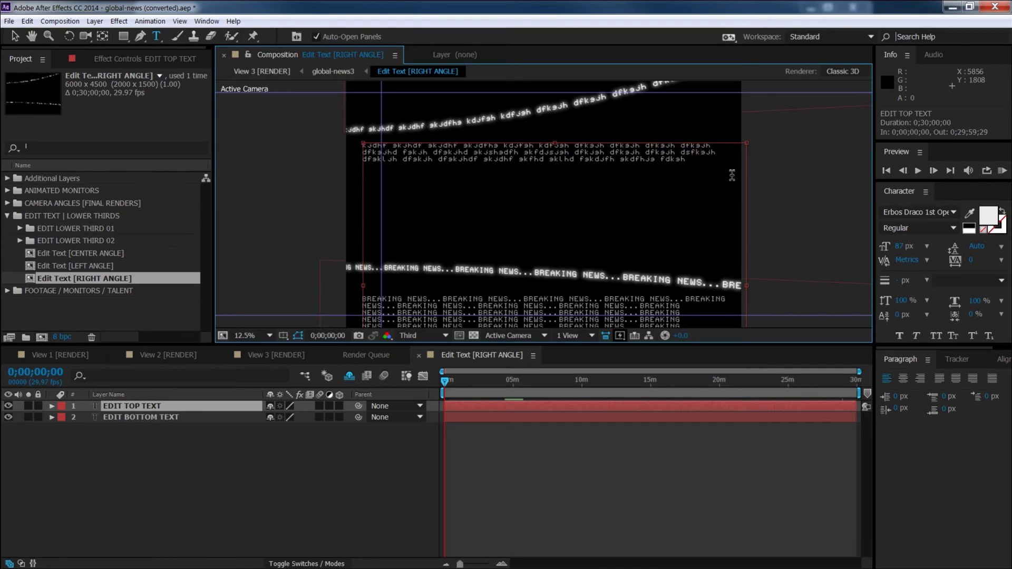
{"action": "type", "text": "fskdjfh skdfhjs fdksh kjdsfs jdfsh kdjfhs dkfjsh dfkjsh dfkjsh dfksjh dfksjh dkfjsh jdfh sjdfhdfksj dfkh"}
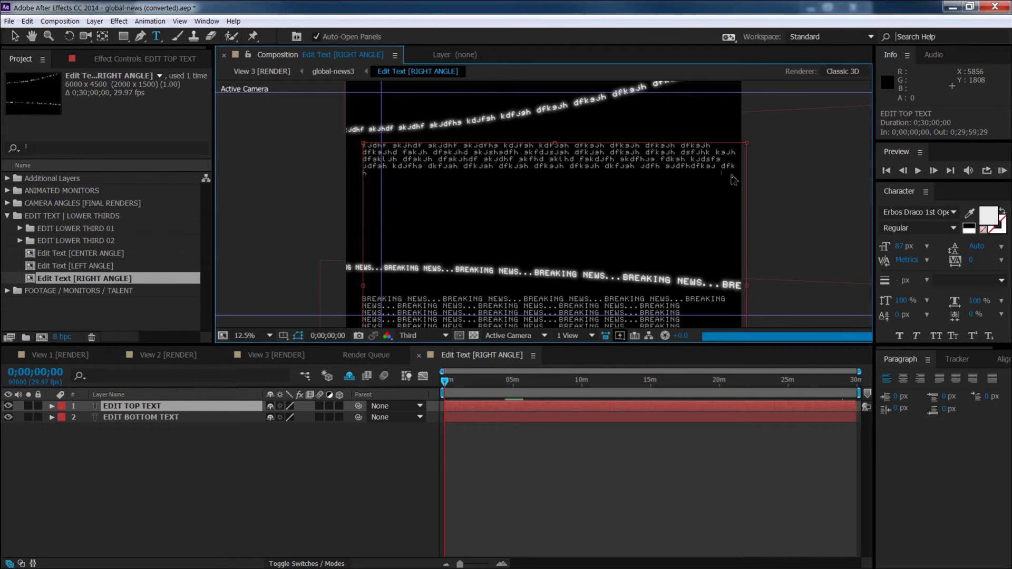
{"action": "left_click_drag", "start_coordinate": [446, 380], "coordinate": [454, 384]}
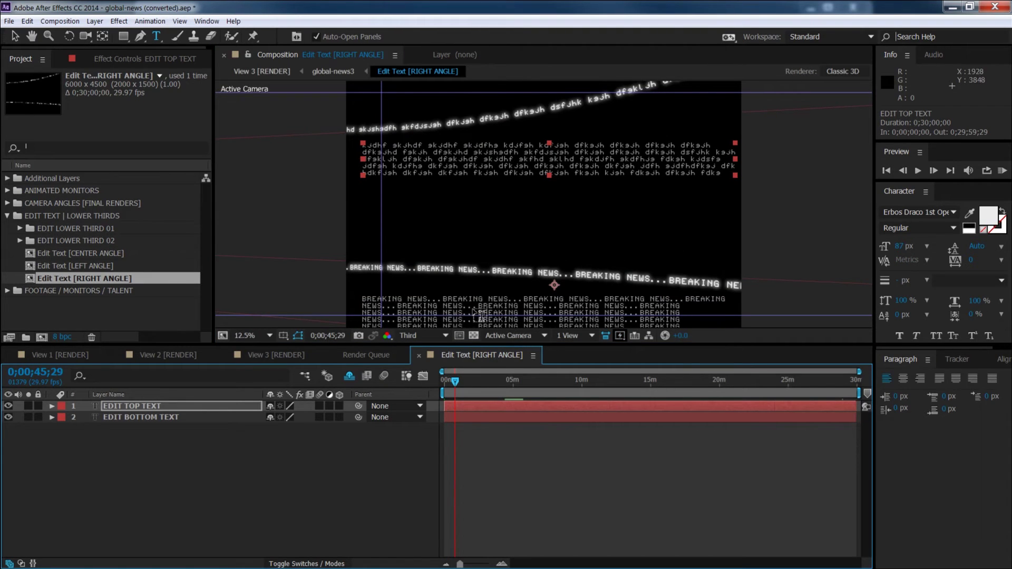
Replace the EDIT BOTTOM TEXT paragraph with the text copied from EDIT TOP TEXT and move the current time to 0;01;17;19
{"action": "double_click", "coordinate": [509, 311]}
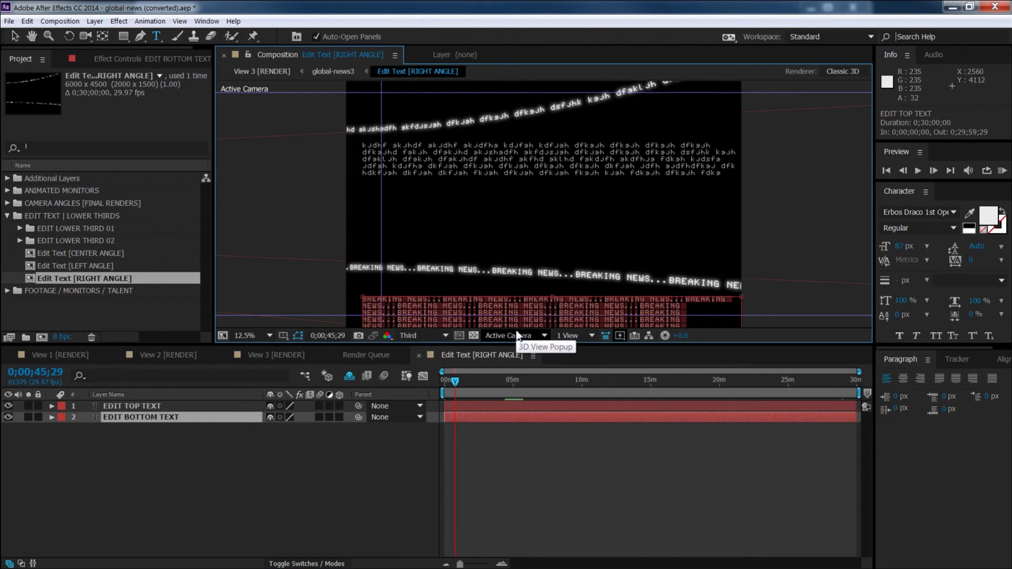
{"action": "left_click", "coordinate": [479, 190]}
{"action": "double_click", "coordinate": [484, 165]}
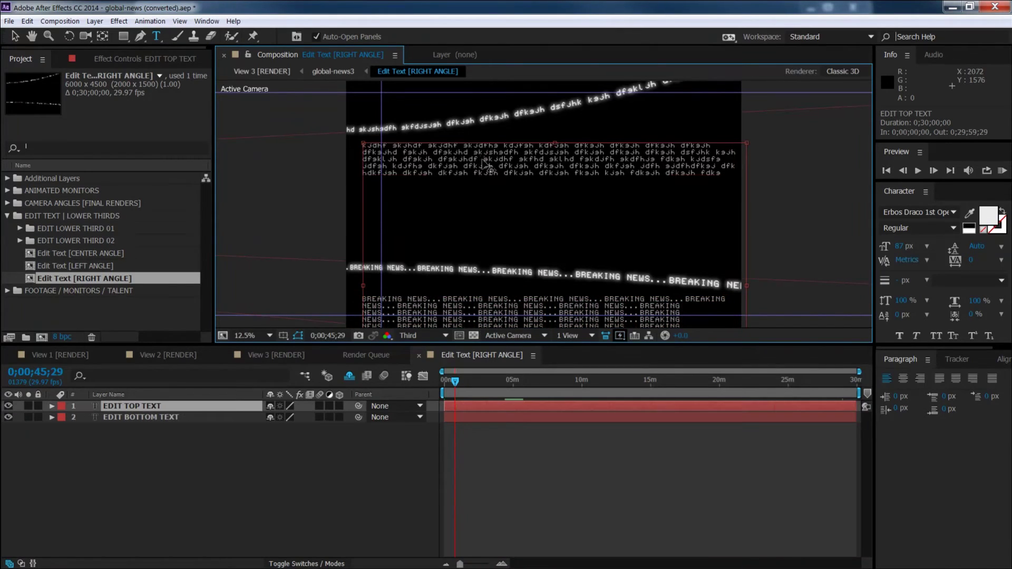
{"action": "left_click", "coordinate": [502, 311]}
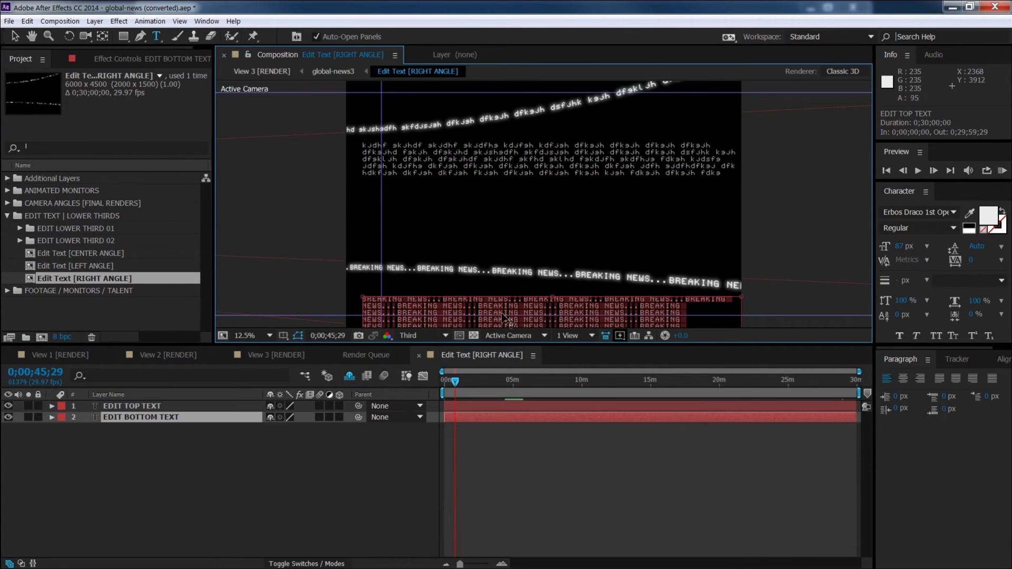
{"action": "left_click", "coordinate": [484, 388]}
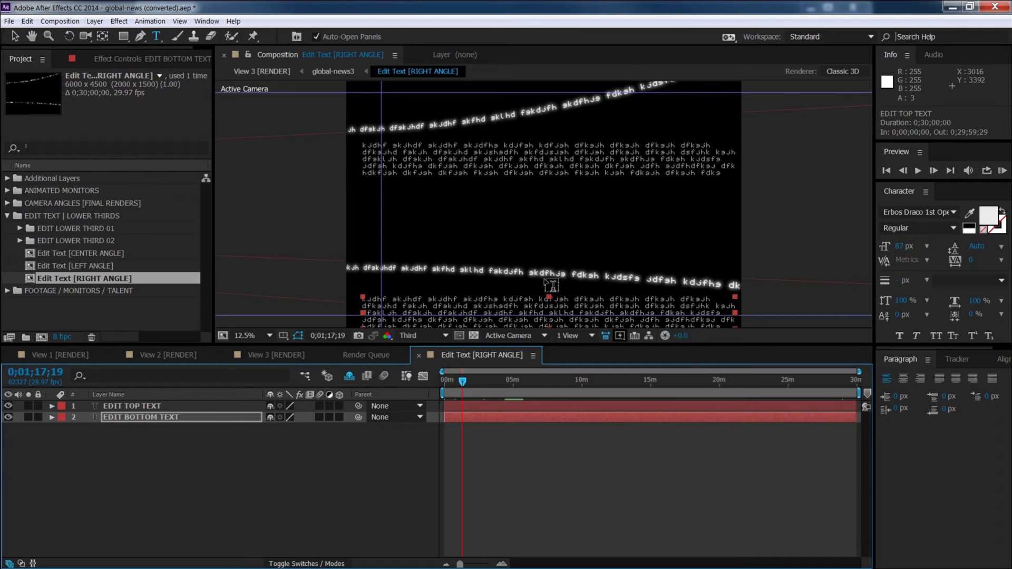
Hide the EDIT TOP TEXT and EDIT BOTTOM TEXT layers and reveal the shy layers in the timeline
{"action": "left_click", "coordinate": [7, 417]}
{"action": "left_click", "coordinate": [8, 406]}
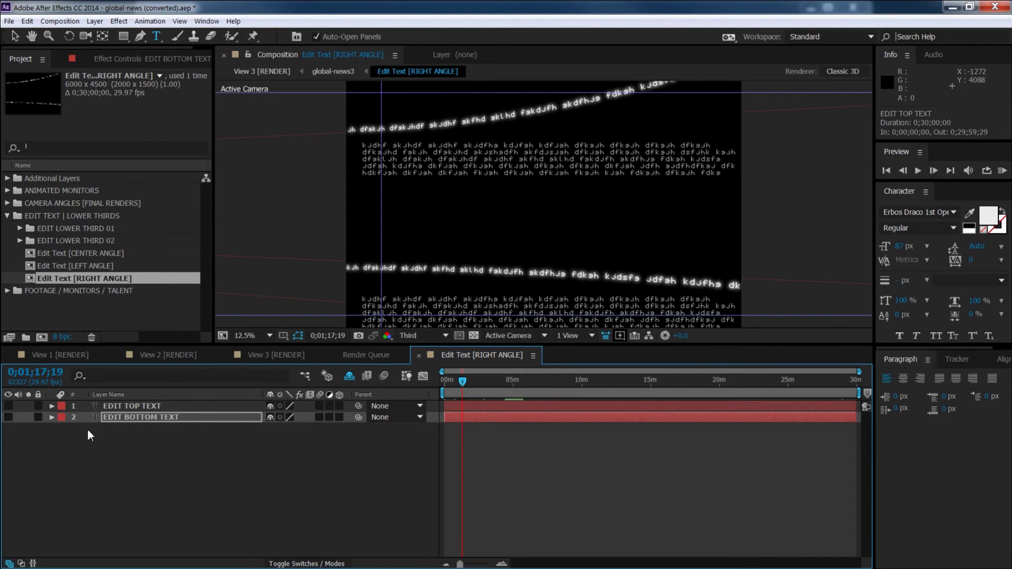
{"action": "left_click", "coordinate": [349, 376]}
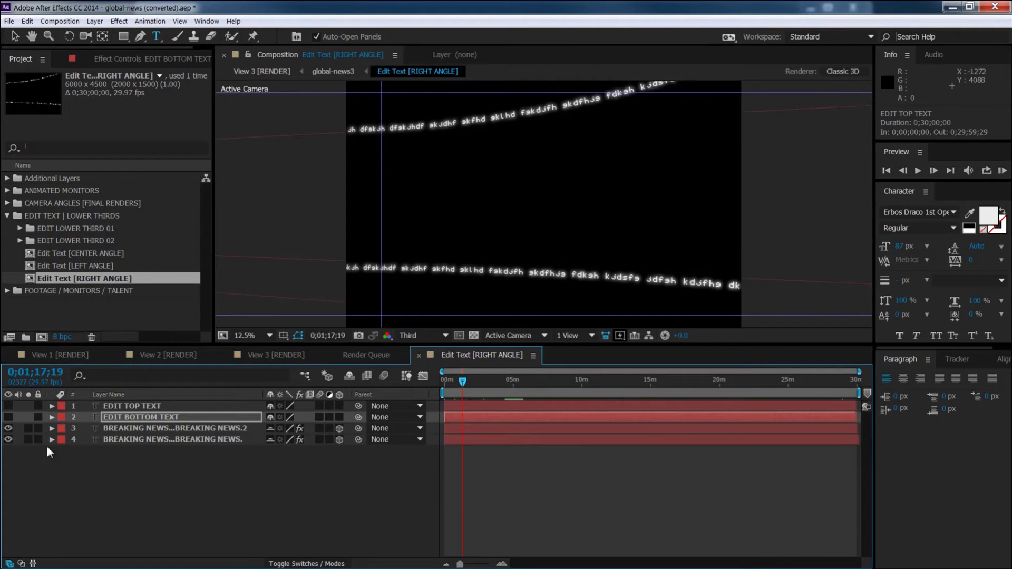
Turn off the lower ribbon's BREAKING NEWS layer, keeping only the upper ribbon layer BREAKING NEWS...BREAKING NEWS.2 visible
{"action": "left_click", "coordinate": [9, 428]}
{"action": "left_click", "coordinate": [8, 439]}
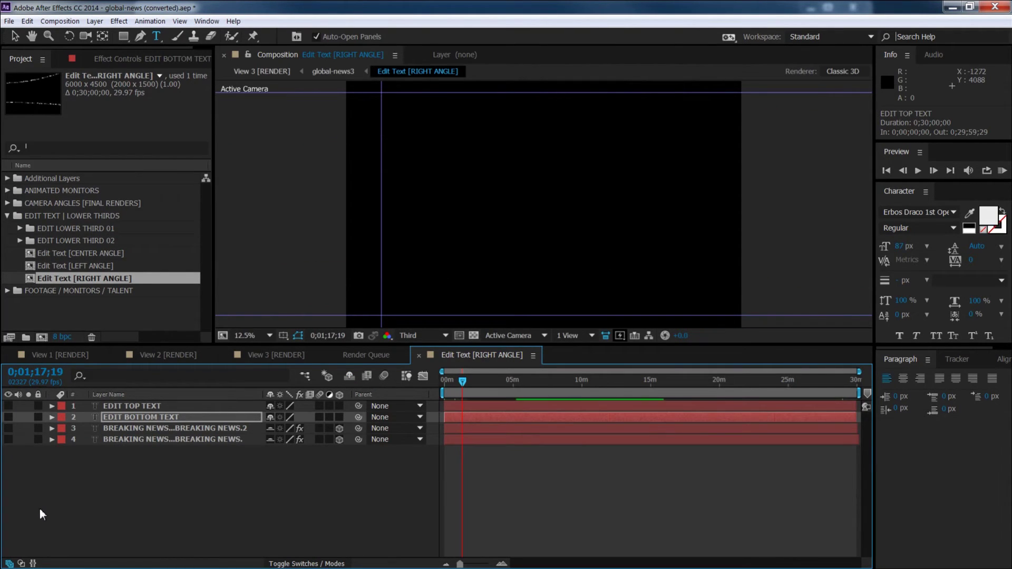
{"action": "left_click", "coordinate": [8, 438]}
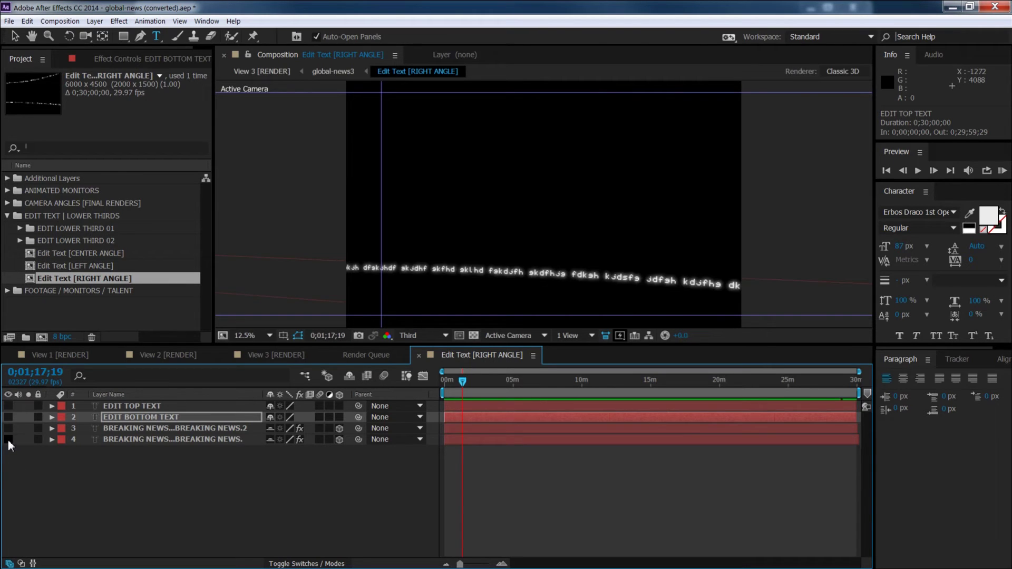
{"action": "left_click", "coordinate": [9, 439]}
{"action": "left_click", "coordinate": [8, 429]}
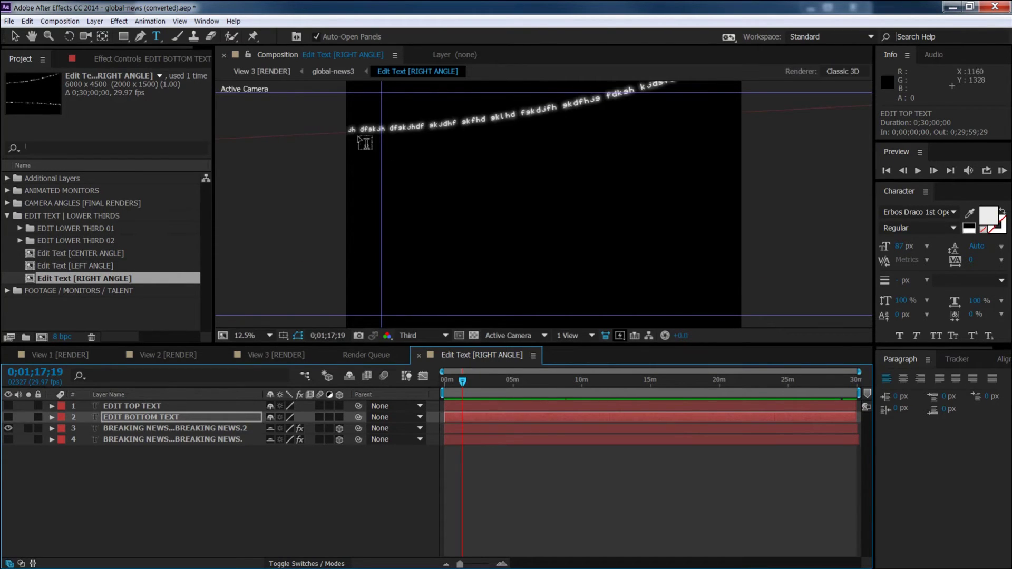
Check the edited ribbon text in View 3 [RENDER] at Fit magnification and return to Edit Text [RIGHT ANGLE]
{"action": "left_click", "coordinate": [258, 361]}
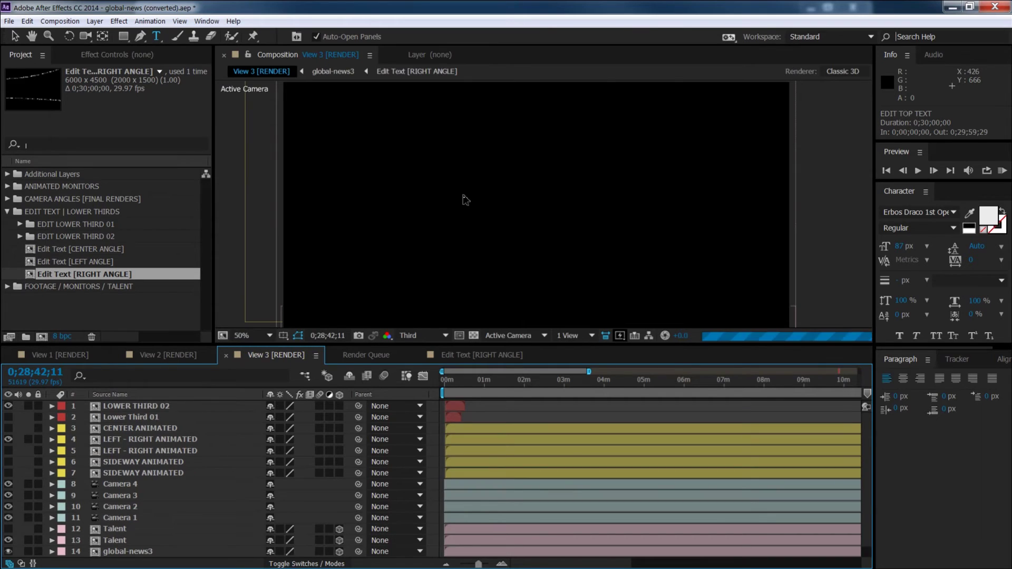
{"action": "left_click", "coordinate": [264, 336]}
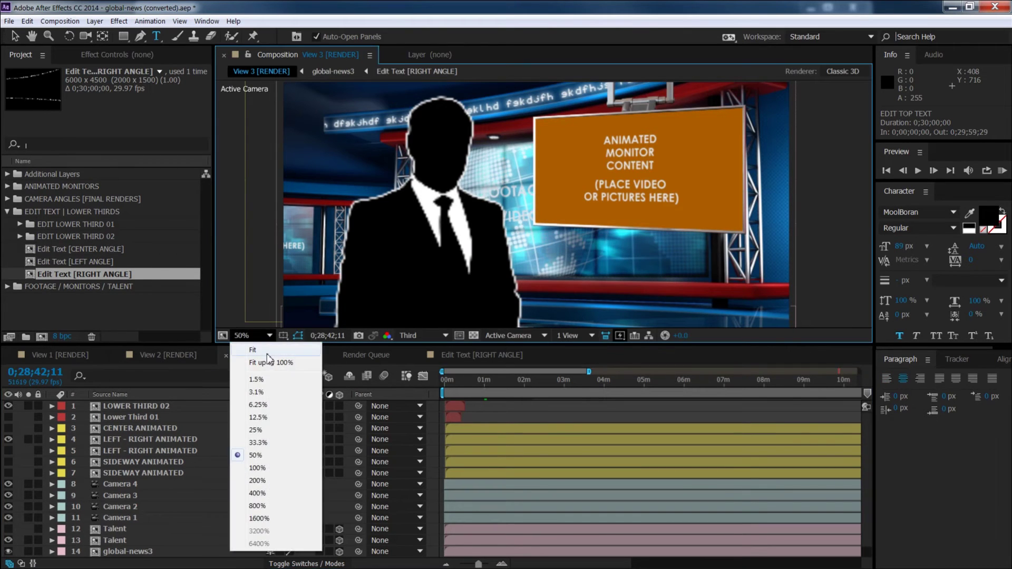
{"action": "left_click", "coordinate": [270, 359]}
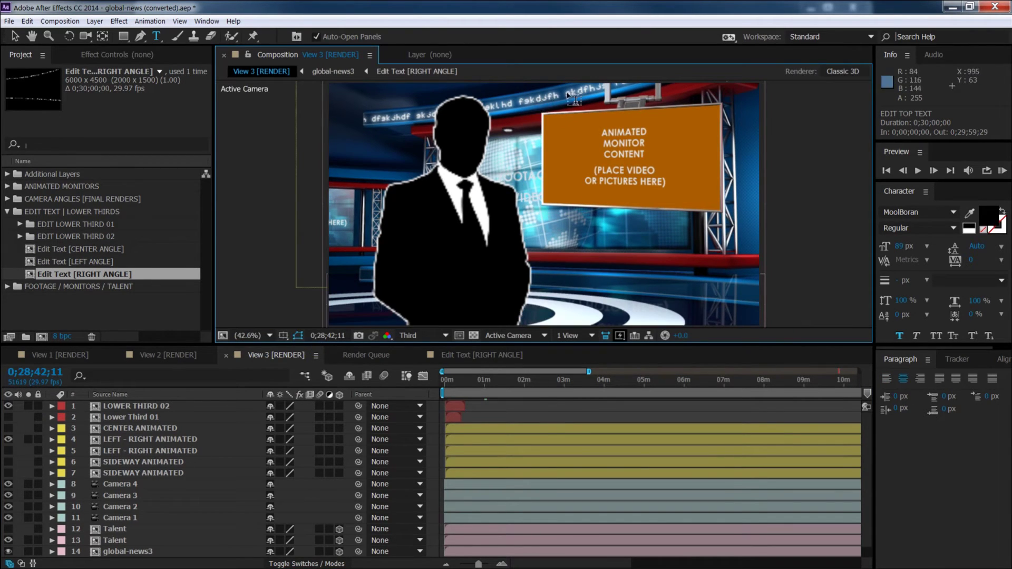
{"action": "left_click", "coordinate": [471, 355]}
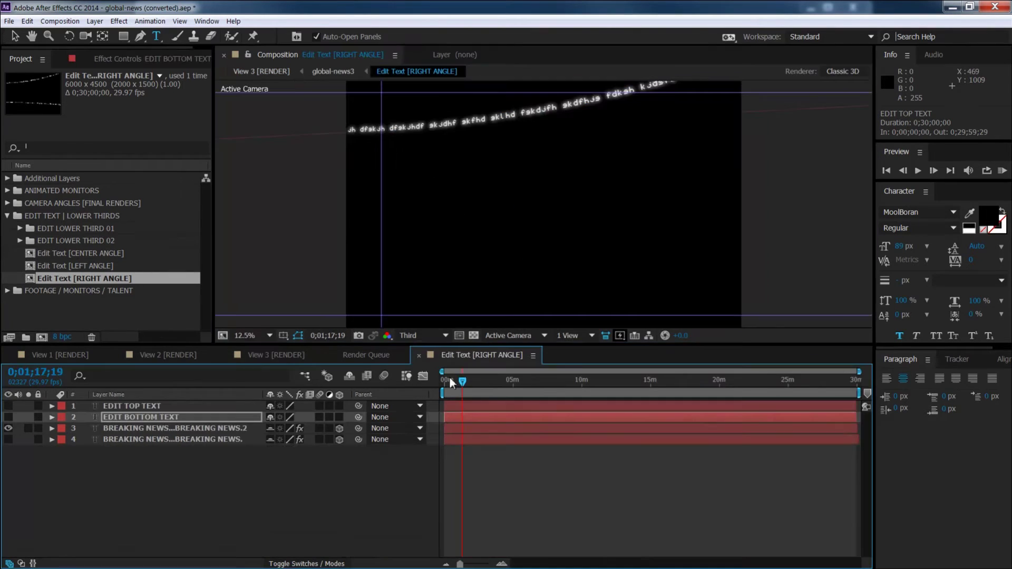
Compare the ribbons in View 3 [RENDER], then inspect the Drop Shadow and Glow effects on BREAKING NEWS...BREAKING NEWS.2 in Edit Text [RIGHT ANGLE]
{"action": "left_click", "coordinate": [269, 355]}
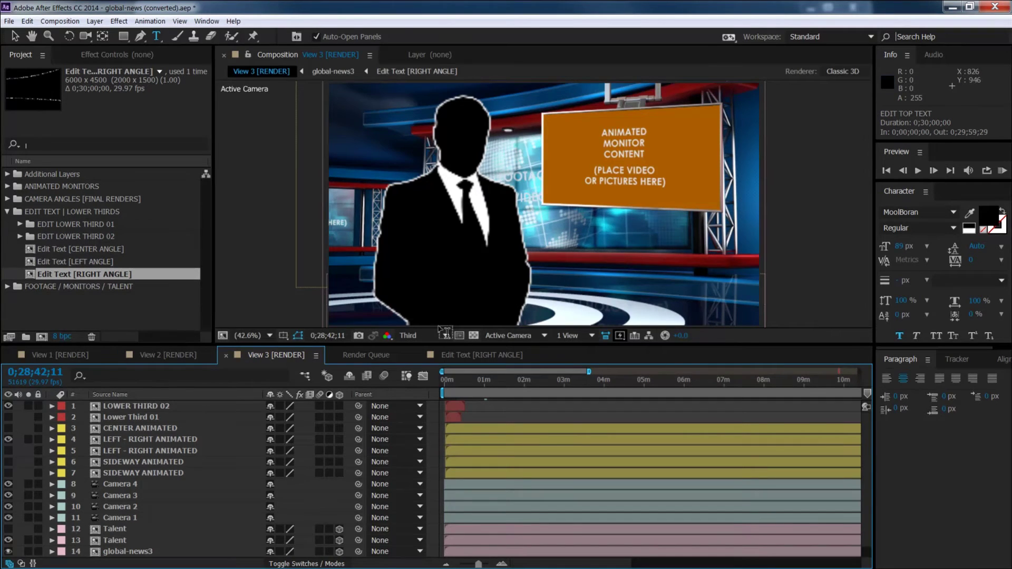
{"action": "left_click", "coordinate": [472, 355]}
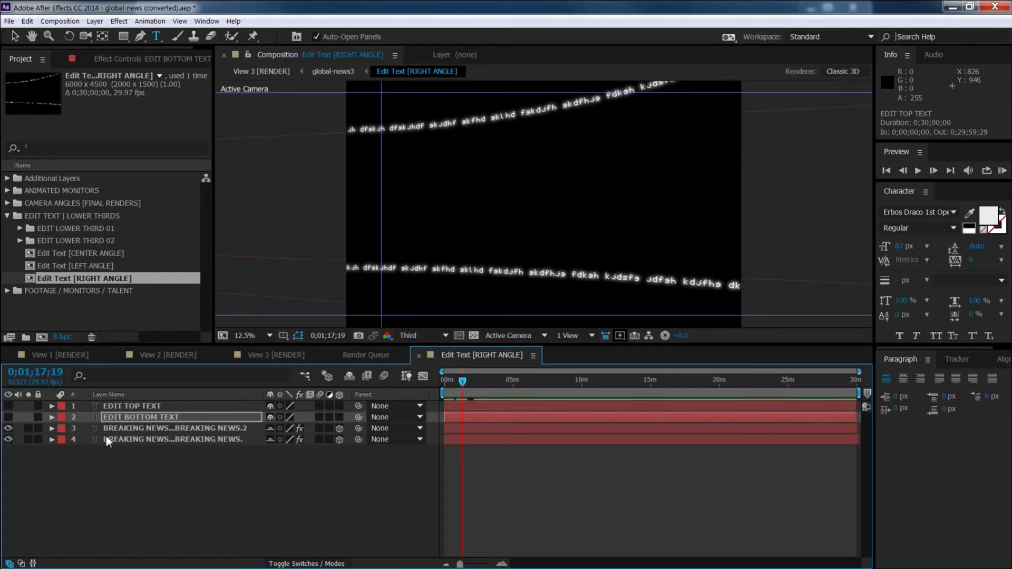
{"action": "left_click", "coordinate": [154, 429]}
{"action": "left_click", "coordinate": [115, 56]}
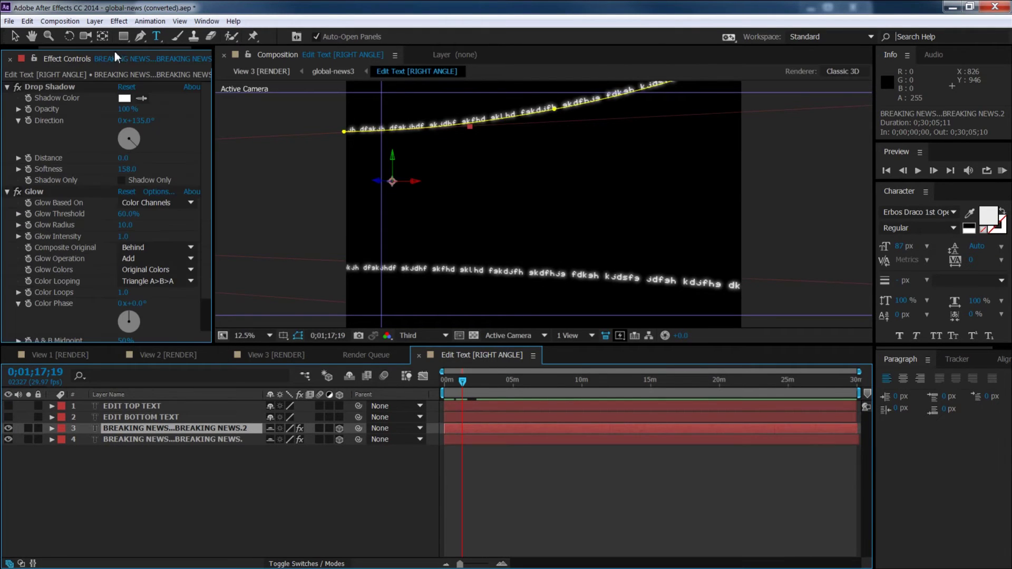
{"action": "left_click", "coordinate": [8, 86]}
{"action": "left_click", "coordinate": [8, 98]}
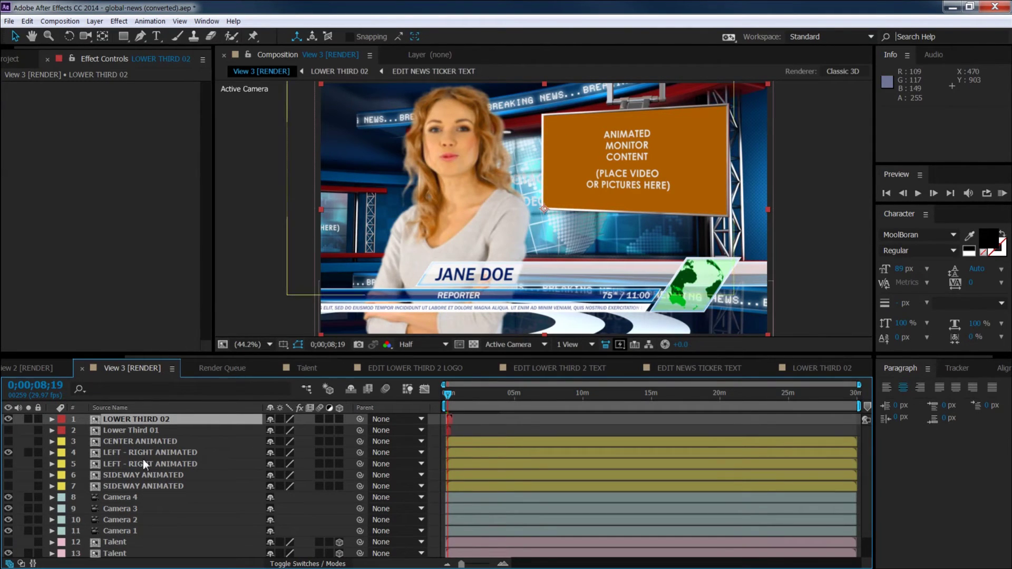
Hide the visible LEFT - RIGHT ANIMATED monitor in View 3 [RENDER] and preview each SIDEWAY ANIMATED layer separately, leaving both hidden
{"action": "left_click", "coordinate": [113, 478]}
{"action": "scroll", "coordinate": [153, 457], "scroll_direction": "down", "scroll_amount": 1}
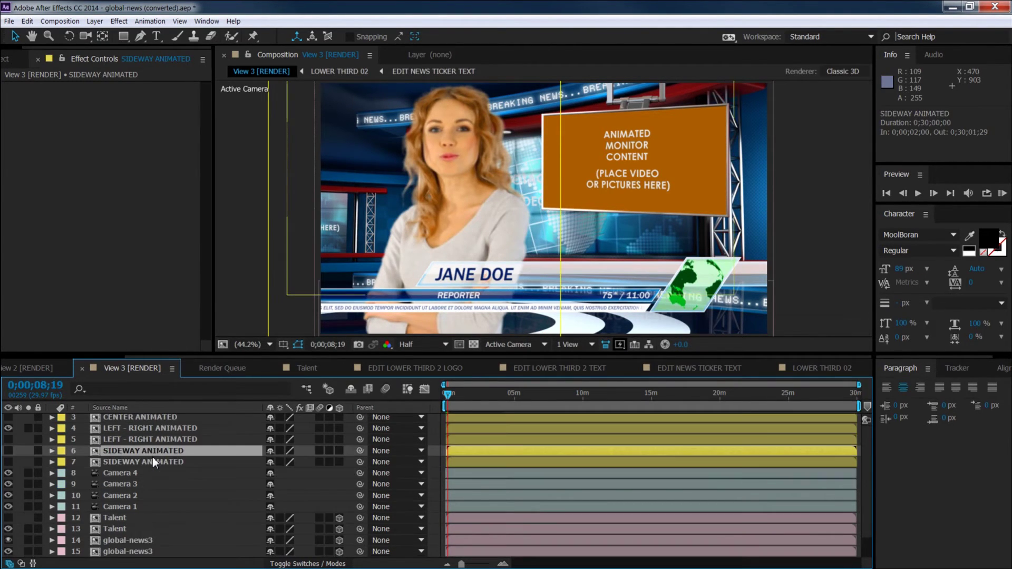
{"action": "scroll", "coordinate": [153, 457], "scroll_direction": "up", "scroll_amount": 1}
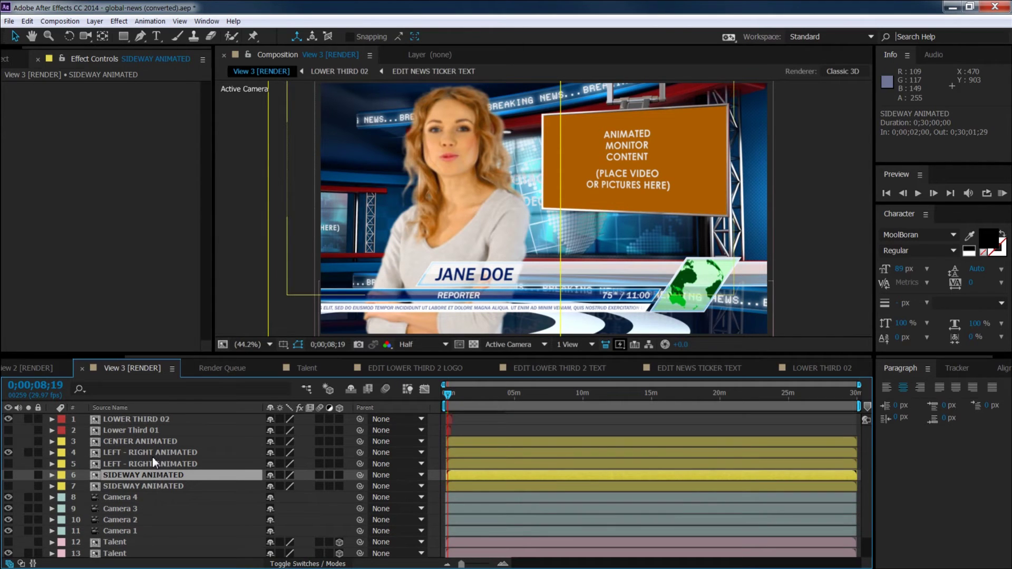
{"action": "left_click", "coordinate": [125, 485]}
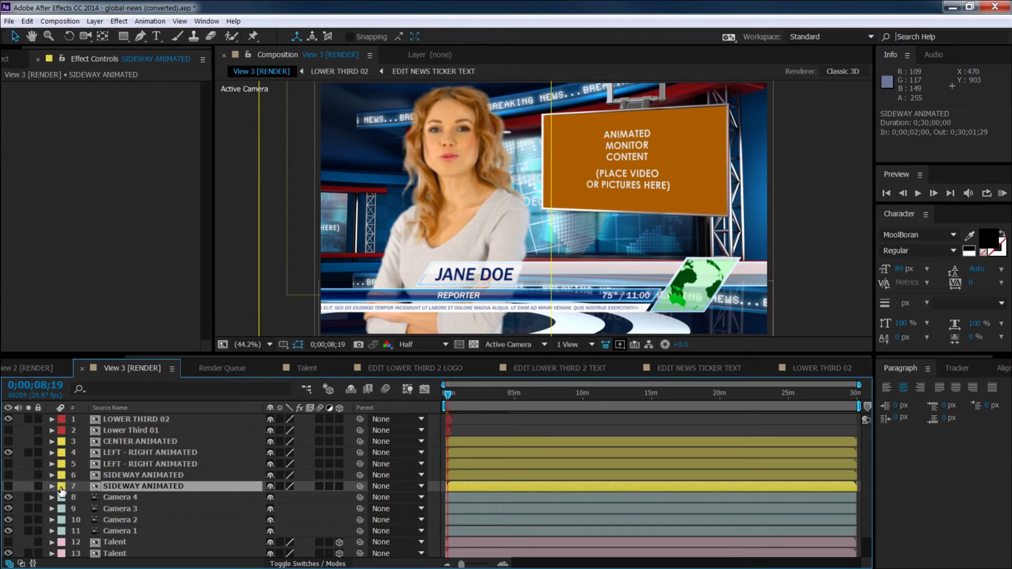
{"action": "left_click", "coordinate": [8, 452]}
{"action": "left_click", "coordinate": [8, 486]}
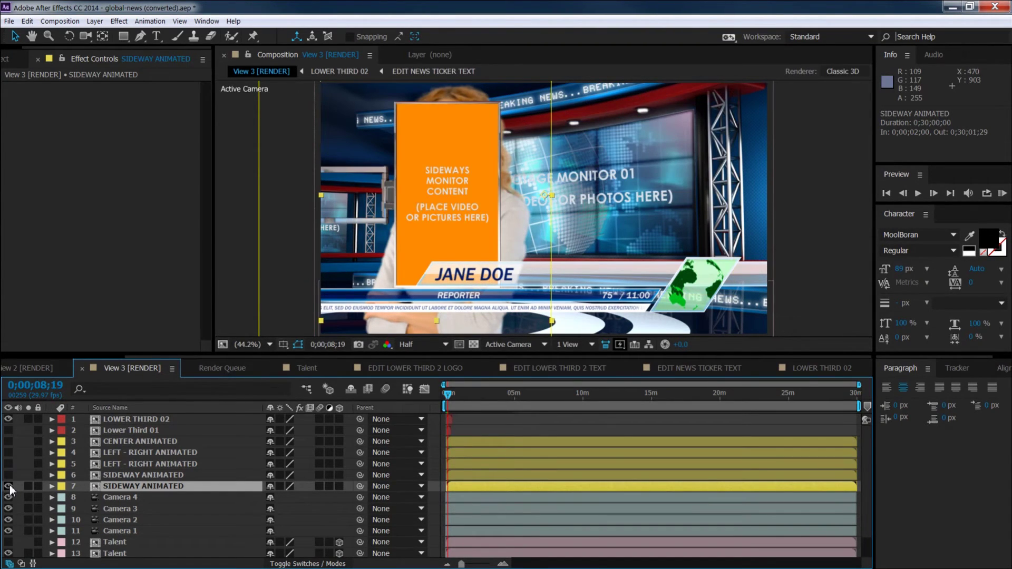
{"action": "left_click", "coordinate": [8, 486]}
{"action": "left_click", "coordinate": [8, 475]}
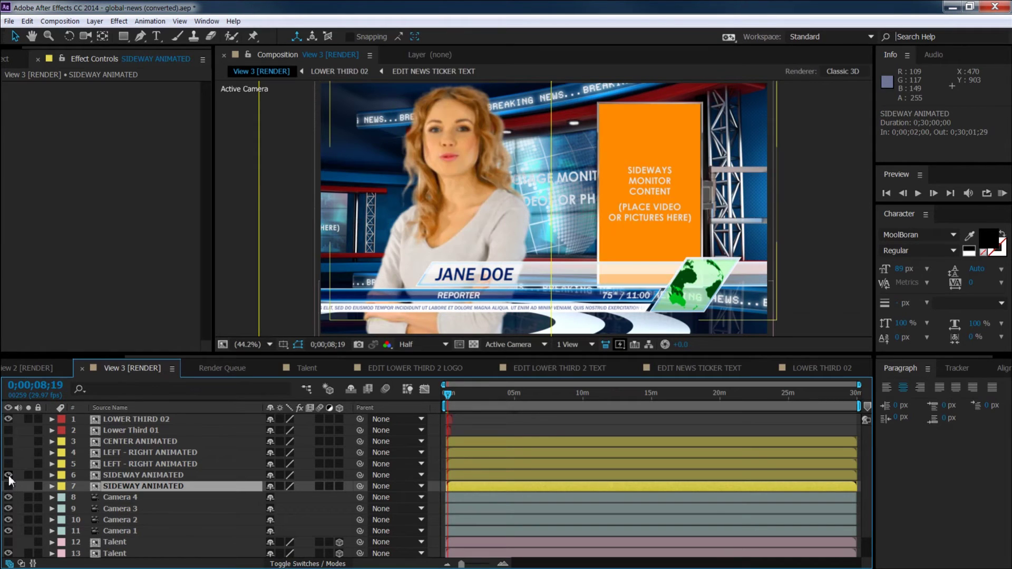
{"action": "left_click", "coordinate": [8, 475]}
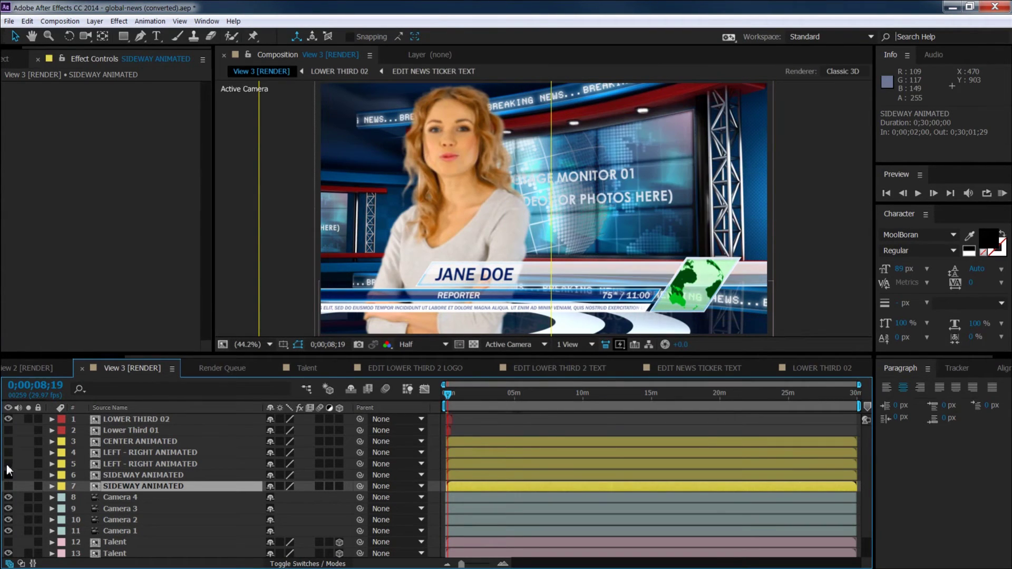
Preview the two LEFT - RIGHT ANIMATED monitor layers one at a time and leave both hidden
{"action": "left_click", "coordinate": [8, 463]}
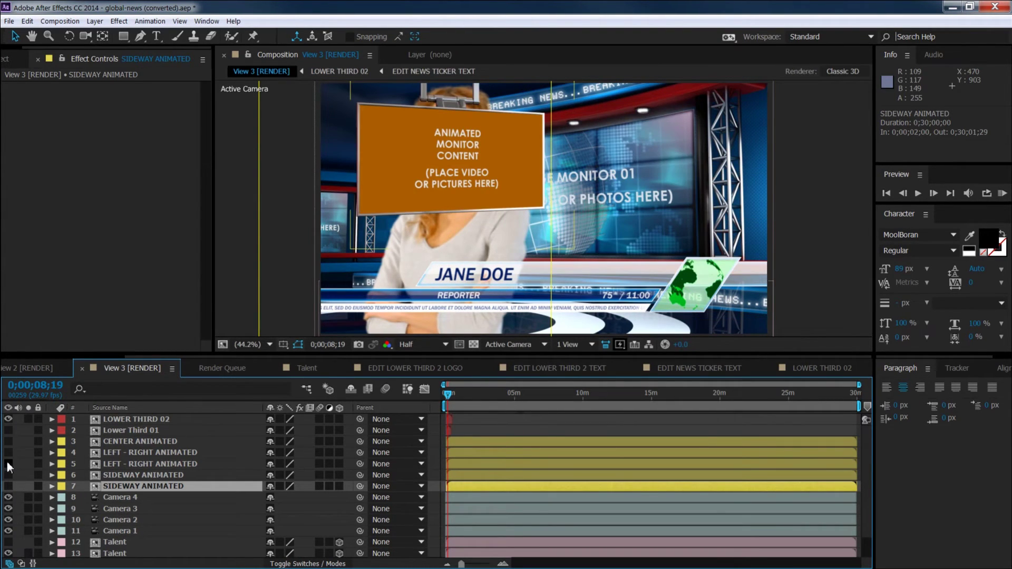
{"action": "left_click", "coordinate": [8, 464]}
{"action": "left_click", "coordinate": [8, 452]}
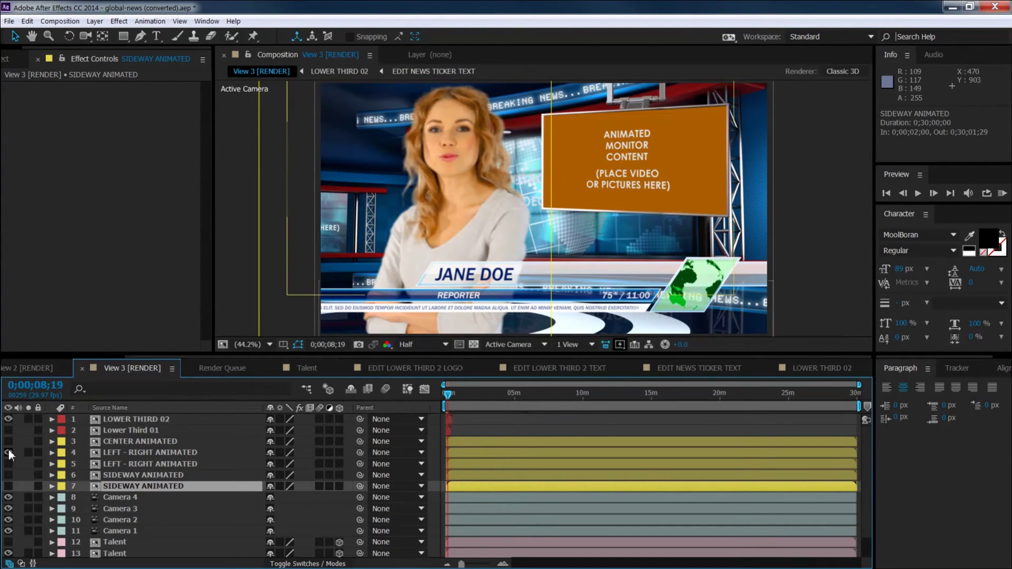
{"action": "left_click", "coordinate": [8, 453]}
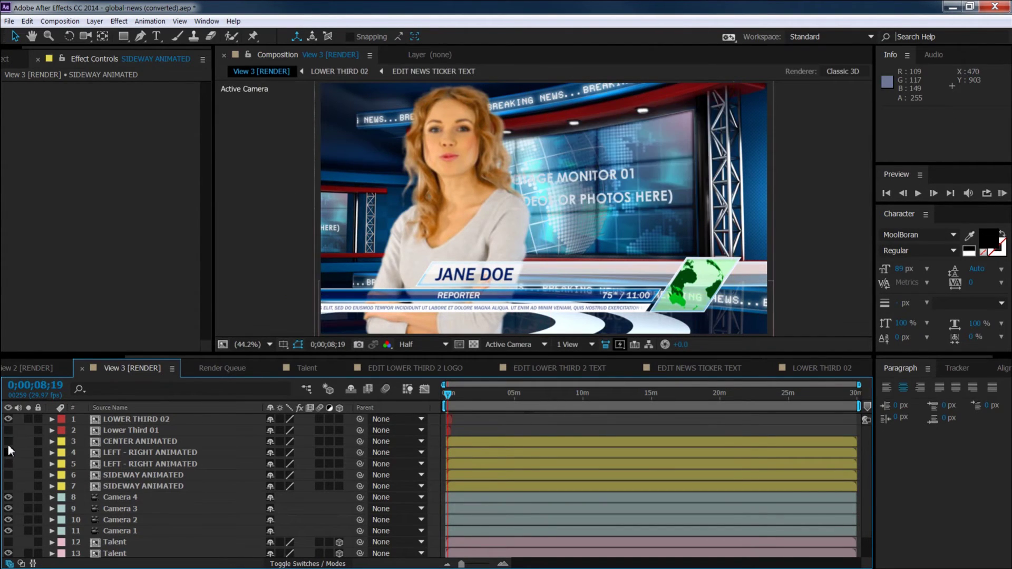
Show the CENTER ANIMATED monitor, try shifting it left in the scene, then undo the move and hide the layer again
{"action": "left_click", "coordinate": [8, 441]}
{"action": "left_click", "coordinate": [125, 441]}
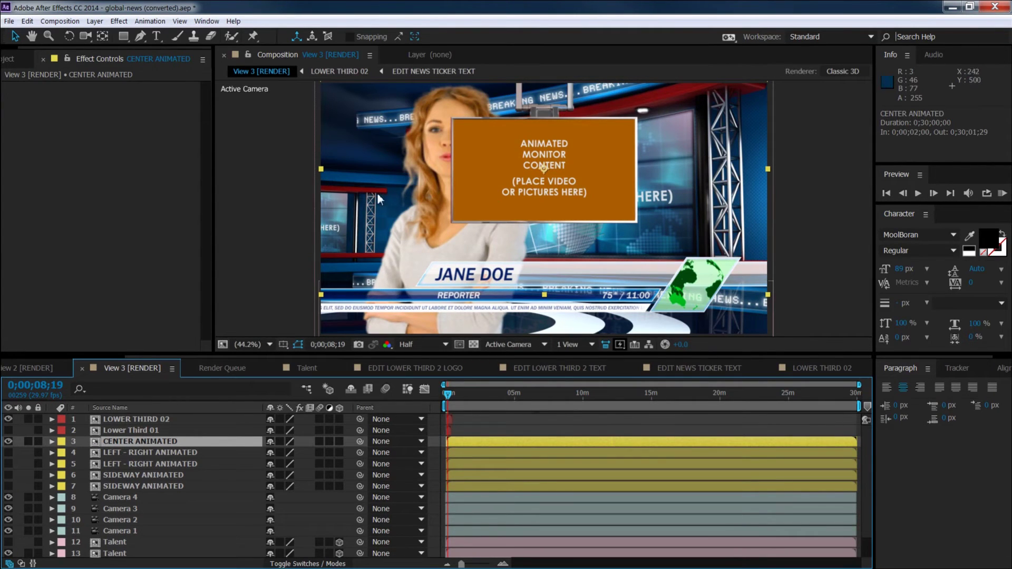
{"action": "left_click_drag", "start_coordinate": [611, 140], "coordinate": [524, 134]}
{"action": "key", "text": "ctrl+z"}
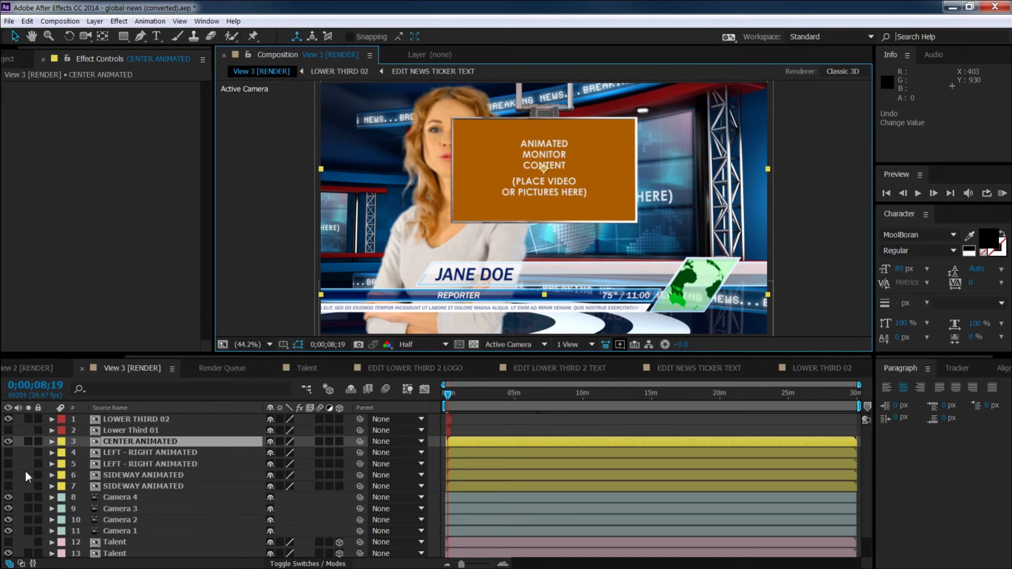
{"action": "left_click", "coordinate": [8, 441]}
Show both LEFT - RIGHT ANIMATED monitors and spread them apart, moving the left one to about 1002.0, 354.4
{"action": "left_click_drag", "start_coordinate": [7, 452], "coordinate": [8, 463]}
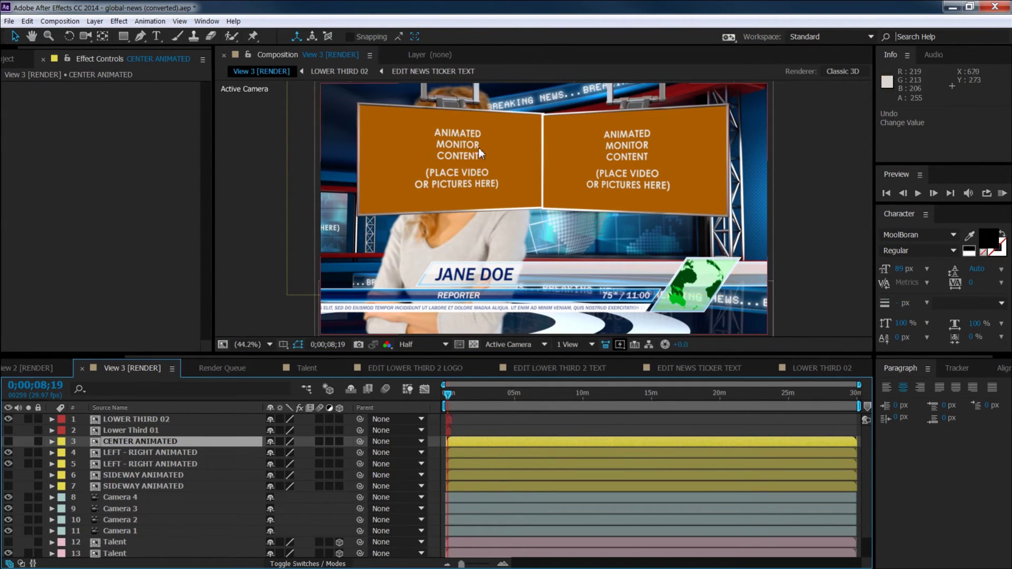
{"action": "left_click", "coordinate": [134, 453]}
{"action": "left_click_drag", "start_coordinate": [472, 155], "coordinate": [437, 153]}
{"action": "left_click", "coordinate": [128, 463]}
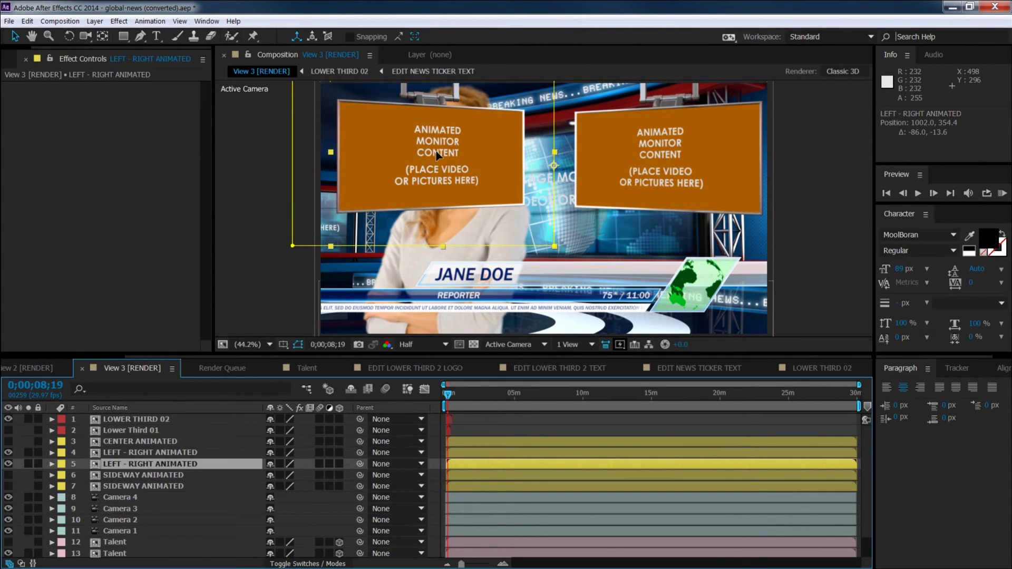
Place the visible Talent layer above the monitor layers and position the presenter between the monitors at about 811.8, 1774.8, -2293.0
{"action": "left_click", "coordinate": [117, 541]}
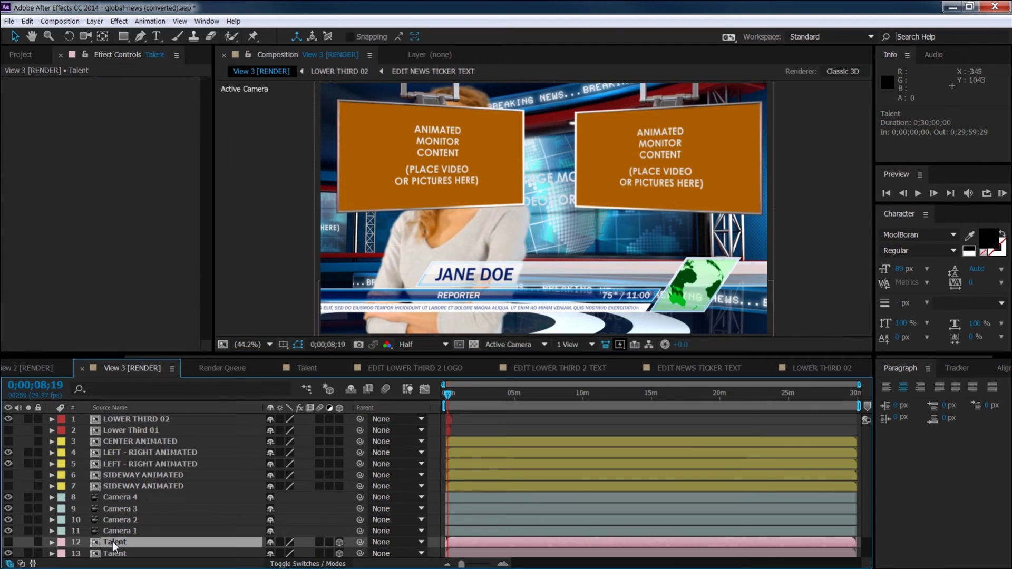
{"action": "left_click", "coordinate": [111, 553]}
{"action": "scroll", "coordinate": [141, 537], "scroll_direction": "down", "scroll_amount": 1}
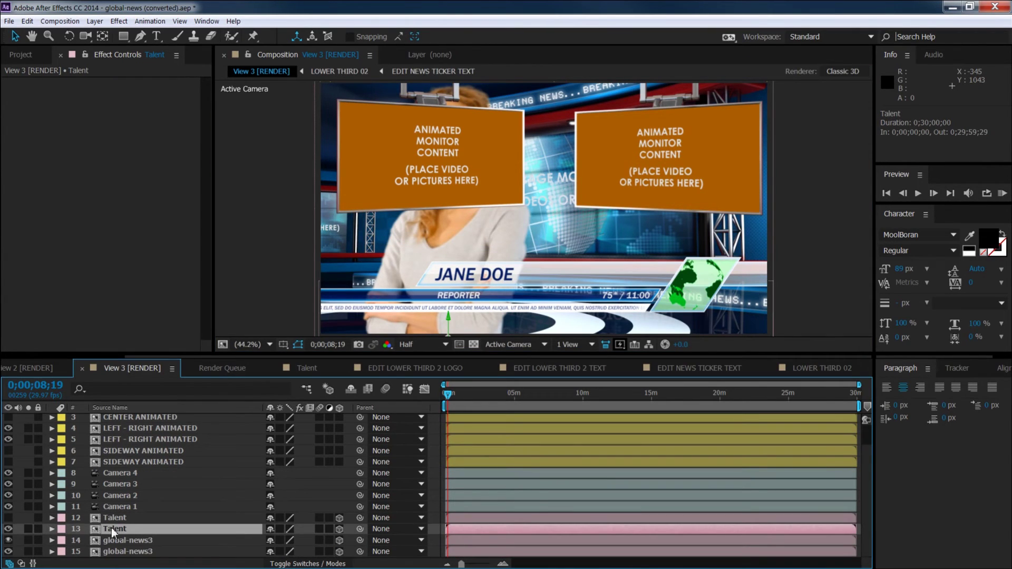
{"action": "left_click_drag", "start_coordinate": [96, 529], "coordinate": [111, 450]}
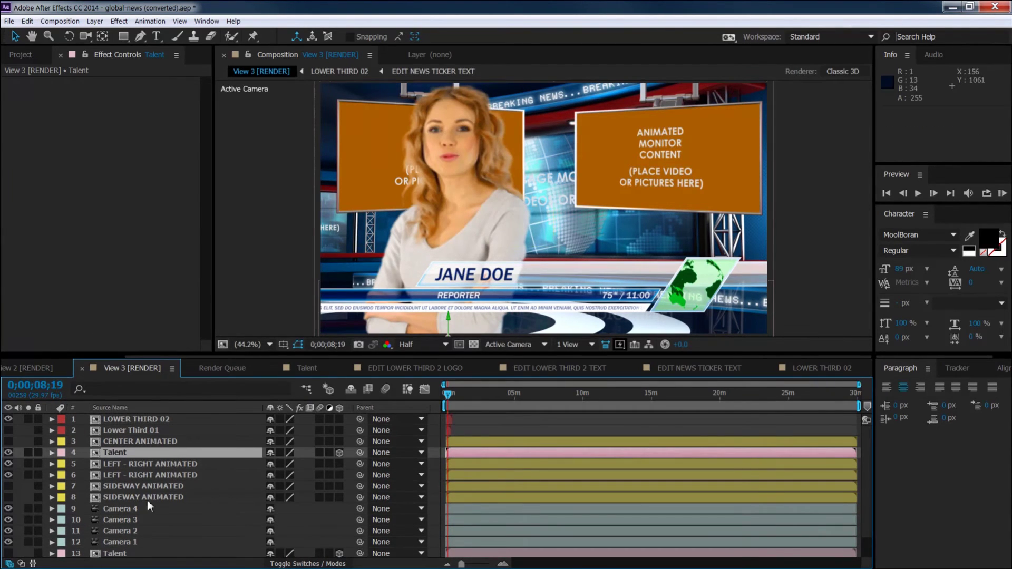
{"action": "left_click_drag", "start_coordinate": [478, 194], "coordinate": [540, 197]}
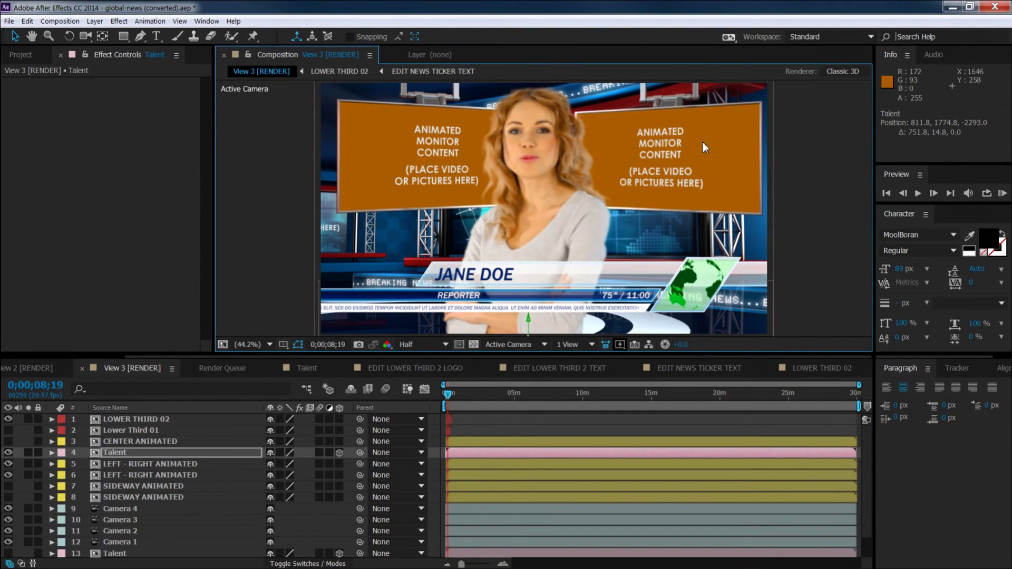
Return the Talent layer to just below Camera 1, with the left monitor hidden and the presenter at about 391.8, 1774.8, -2293.0
{"action": "left_click_drag", "start_coordinate": [114, 452], "coordinate": [116, 538]}
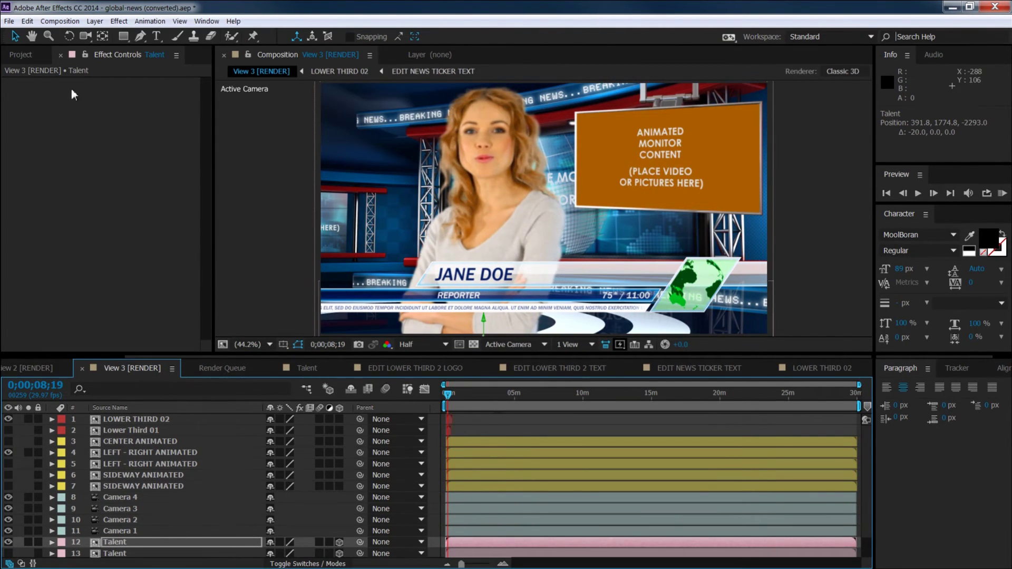
Collapse the EDIT TEXT | LOWER THIRDS and CAMERA ANGLES project folders and expand FOOTAGE / MONITORS / TALENT with its FOOTAGE / MONITORS subfolder
{"action": "left_click", "coordinate": [22, 55]}
{"action": "left_click", "coordinate": [20, 261]}
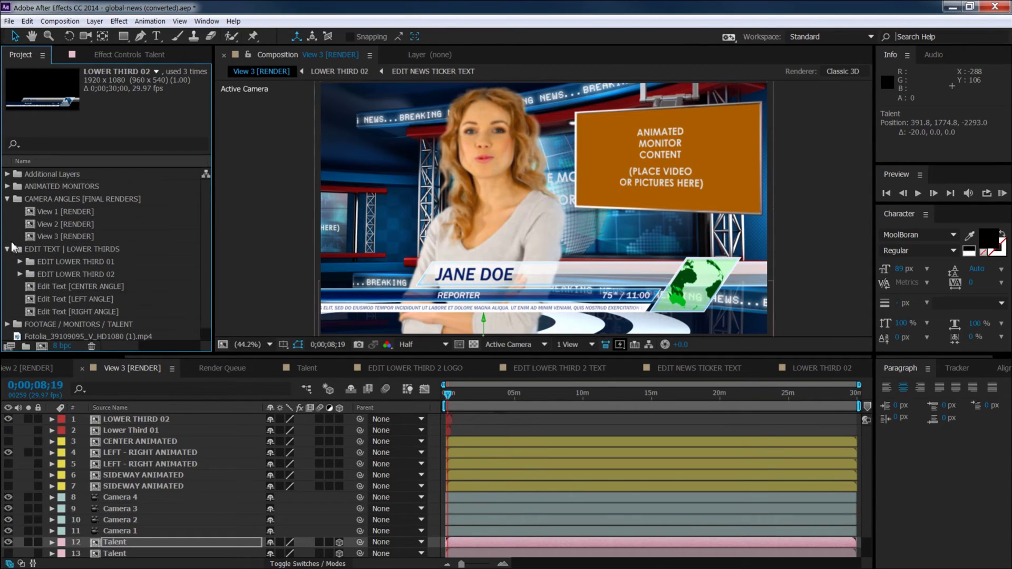
{"action": "left_click", "coordinate": [8, 250]}
{"action": "left_click", "coordinate": [8, 200]}
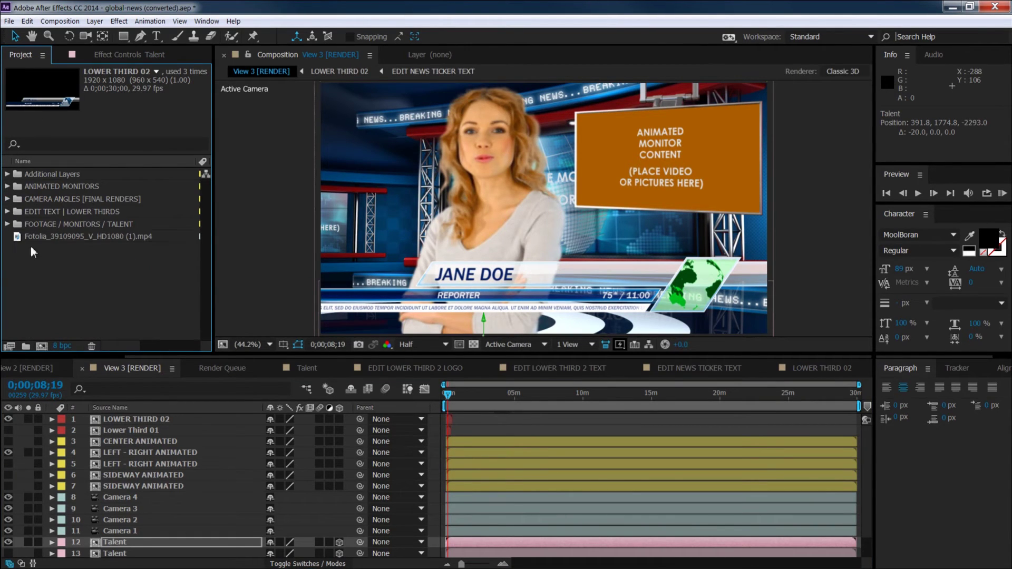
{"action": "left_click", "coordinate": [59, 226]}
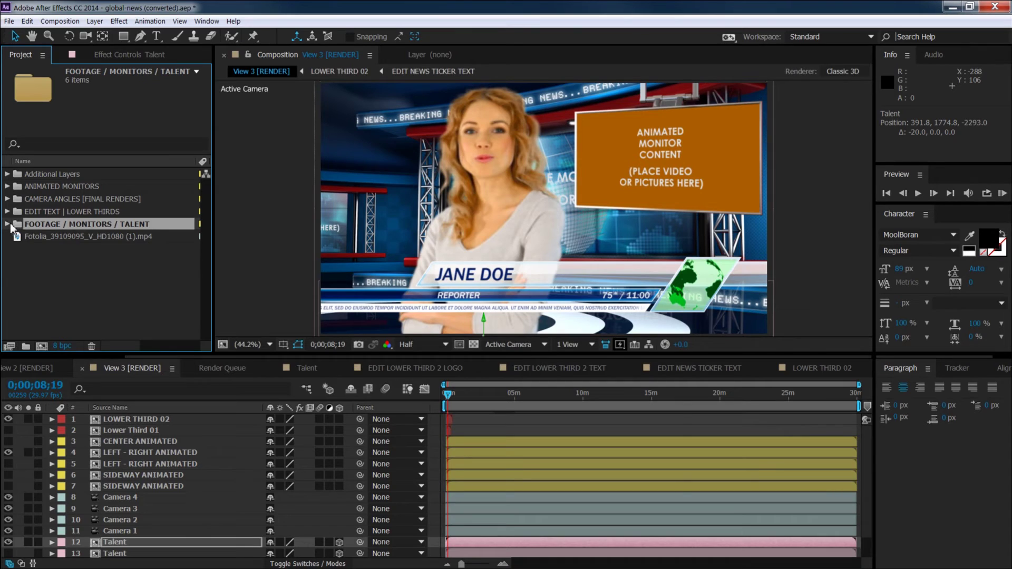
{"action": "left_click", "coordinate": [8, 225]}
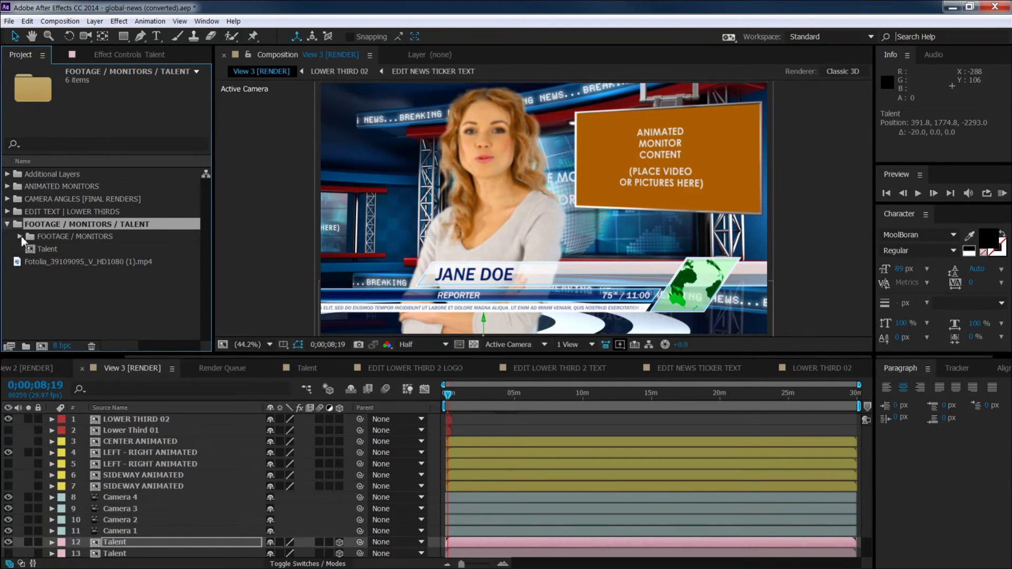
{"action": "left_click", "coordinate": [20, 237]}
Look over the sideways monitor and FOOTAGE MONITOR 01 compositions, then open the ANIMATED MONITOR CONTENT composition
{"action": "left_click", "coordinate": [77, 249]}
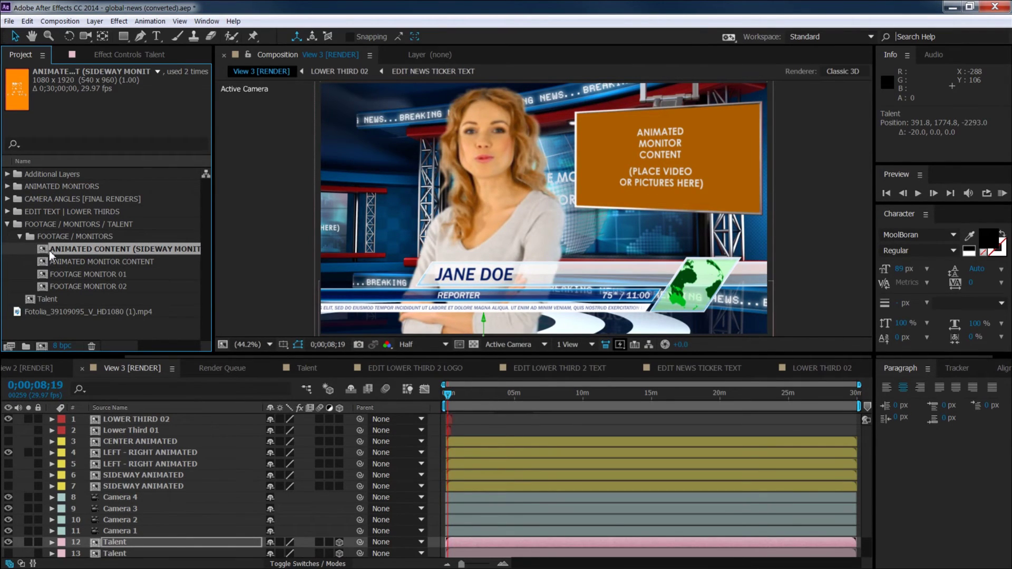
{"action": "left_click", "coordinate": [95, 274]}
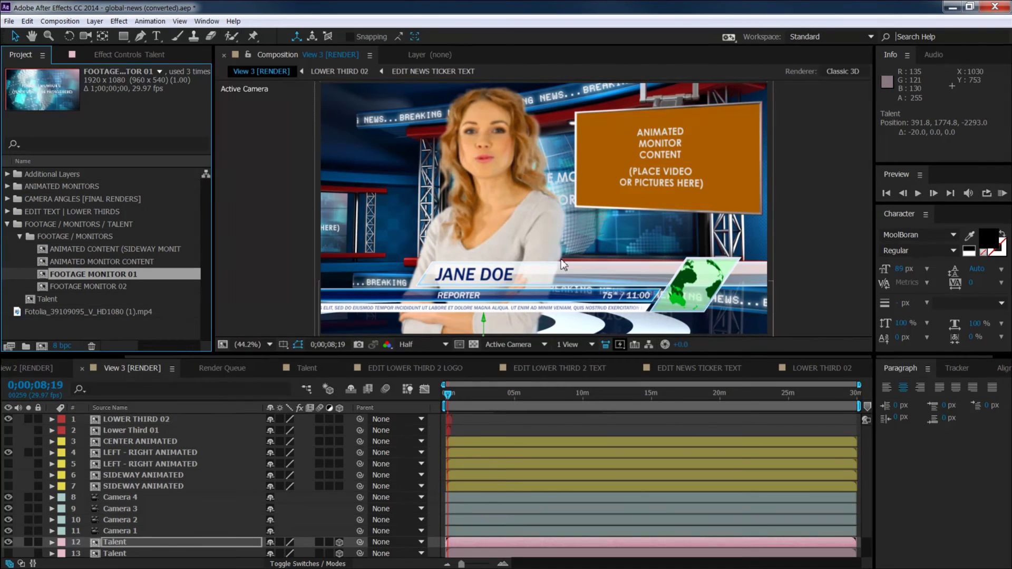
{"action": "left_click", "coordinate": [80, 261]}
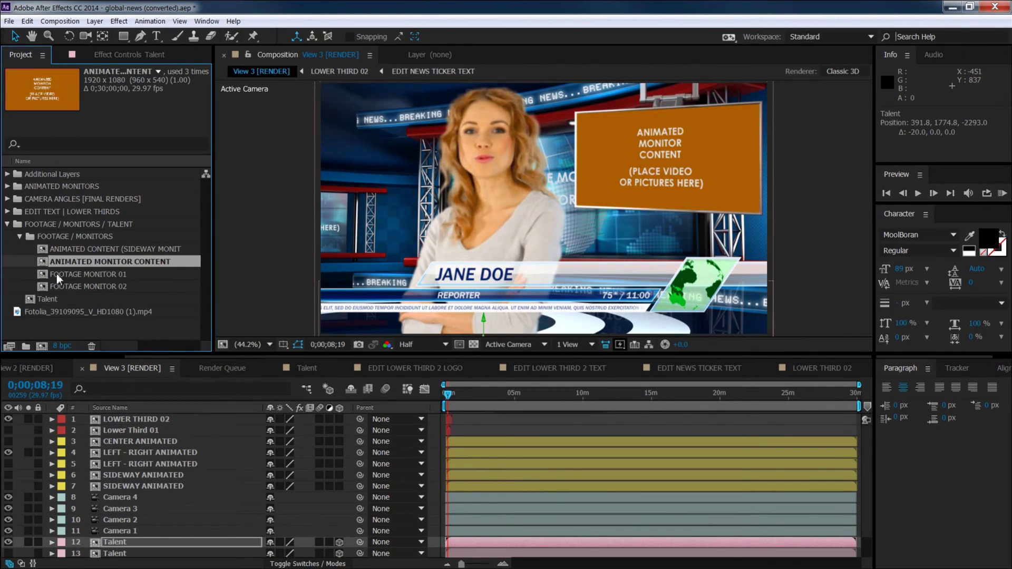
{"action": "double_click", "coordinate": [42, 260]}
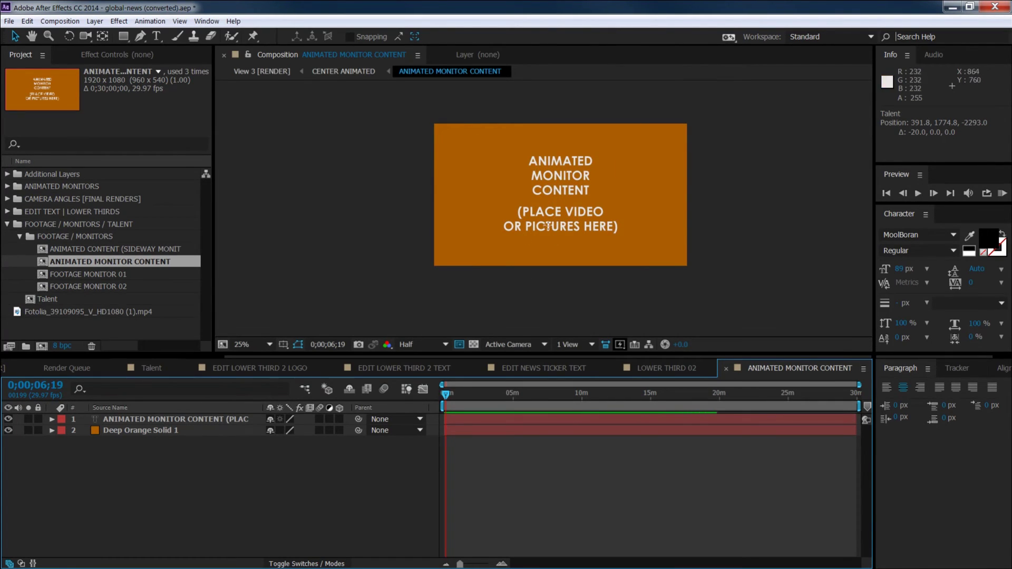
Collapse the FOOTAGE / MONITORS / TALENT folder and import the video motionBreakingNews04.mov into the project
{"action": "left_click", "coordinate": [7, 224]}
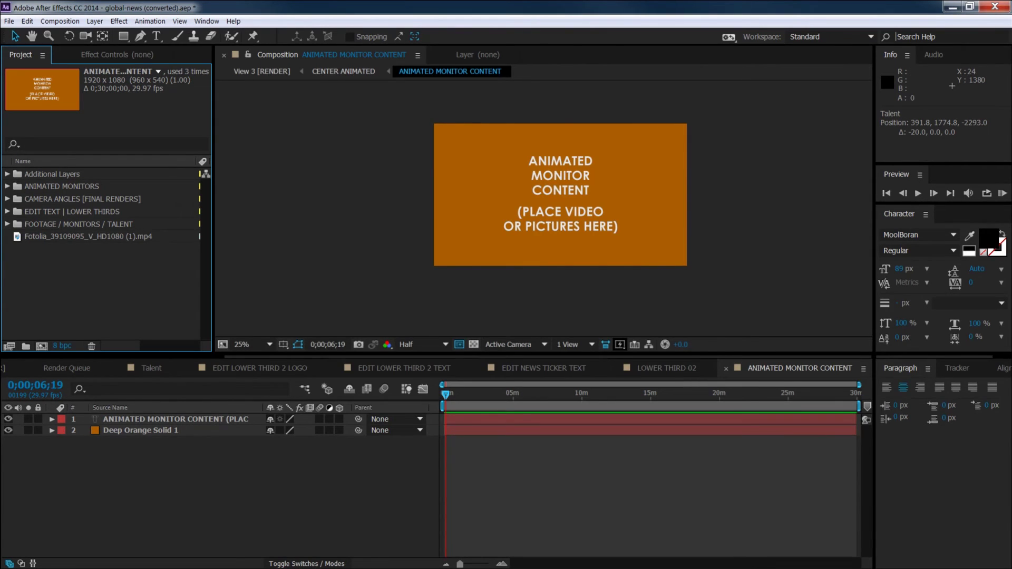
{"action": "key", "text": "alt+Tab"}
{"action": "left_click_drag", "start_coordinate": [993, 226], "coordinate": [40, 264]}
{"action": "left_click_drag", "start_coordinate": [210, 211], "coordinate": [132, 274]}
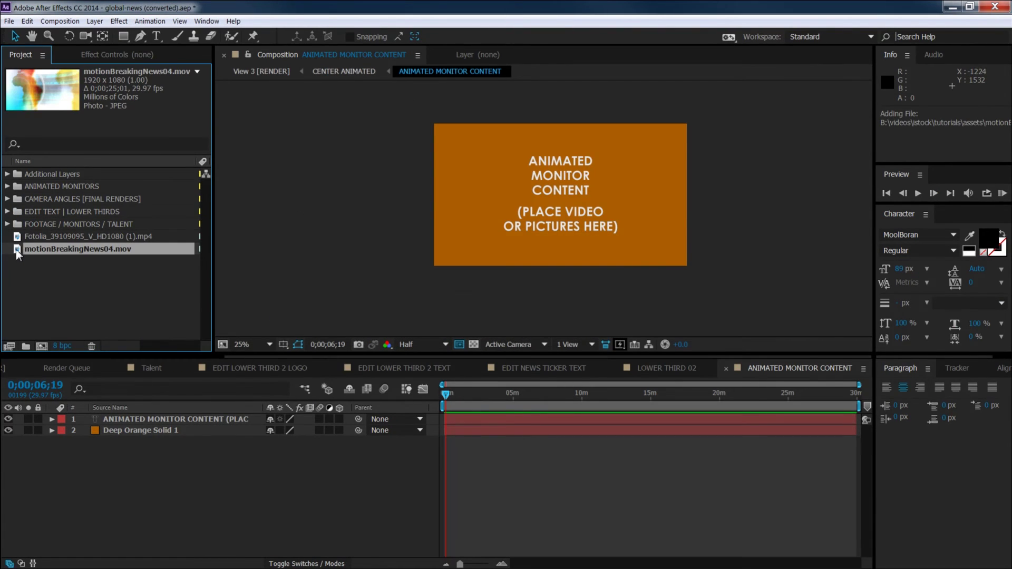
Add motionBreakingNews04.mov as the top layer of ANIMATED MONITOR CONTENT and hide the placeholder text and Deep Orange Solid 1 layers
{"action": "left_click_drag", "start_coordinate": [17, 247], "coordinate": [156, 415]}
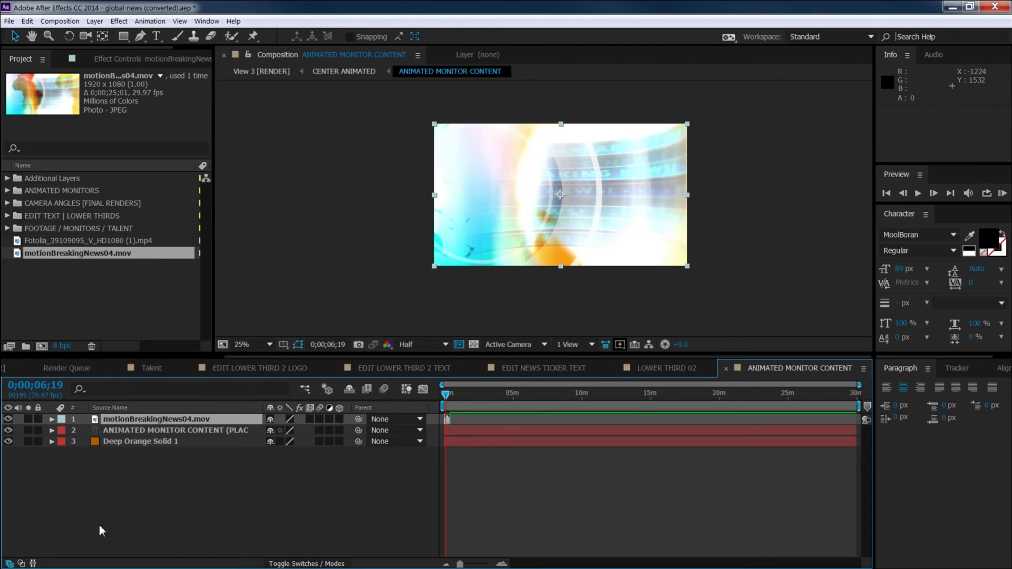
{"action": "left_click_drag", "start_coordinate": [8, 430], "coordinate": [10, 439]}
Check the new monitor footage in View 3 [RENDER] and swap the visible LEFT - RIGHT ANIMATED monitor for CENTER ANIMATED
{"action": "scroll", "coordinate": [189, 359], "scroll_direction": "up", "scroll_amount": 3}
{"action": "left_click", "coordinate": [262, 367]}
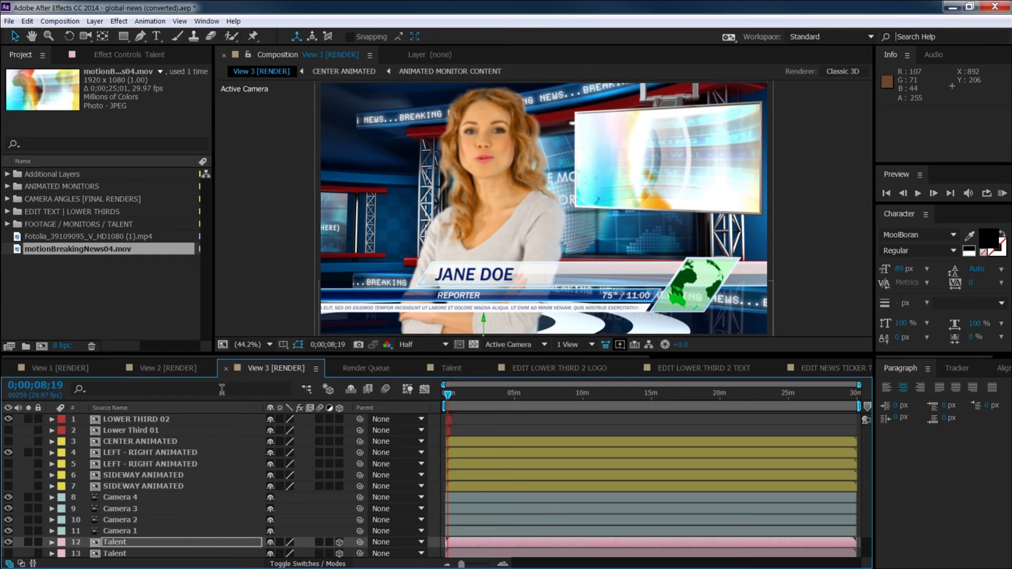
{"action": "left_click", "coordinate": [8, 452]}
{"action": "left_click", "coordinate": [8, 442]}
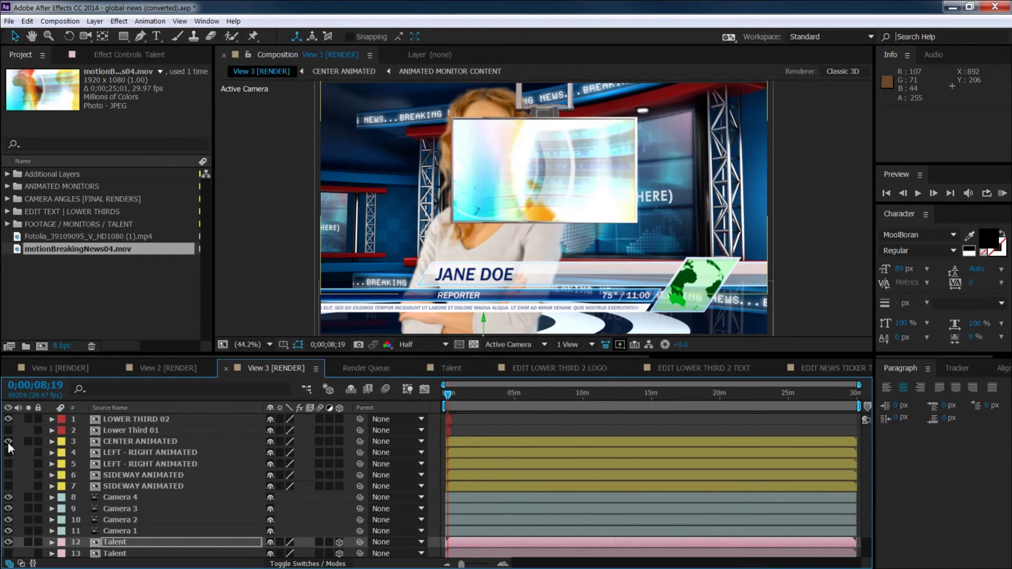
Hide CENTER ANIMATED and try both LEFT - RIGHT ANIMATED monitors in turn, leaving the one on layer 4 visible
{"action": "left_click", "coordinate": [8, 442]}
{"action": "left_click", "coordinate": [8, 462]}
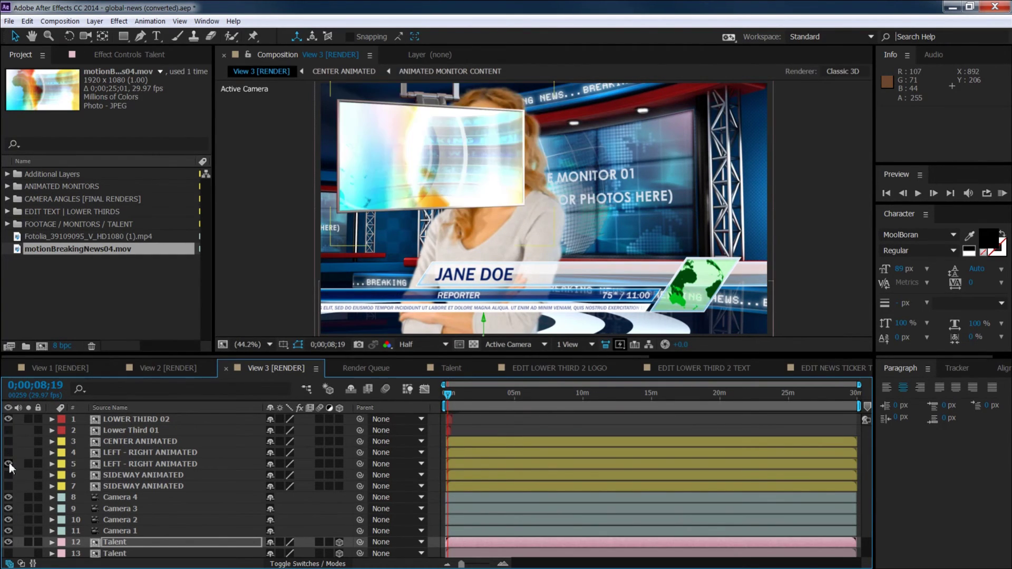
{"action": "left_click", "coordinate": [9, 463]}
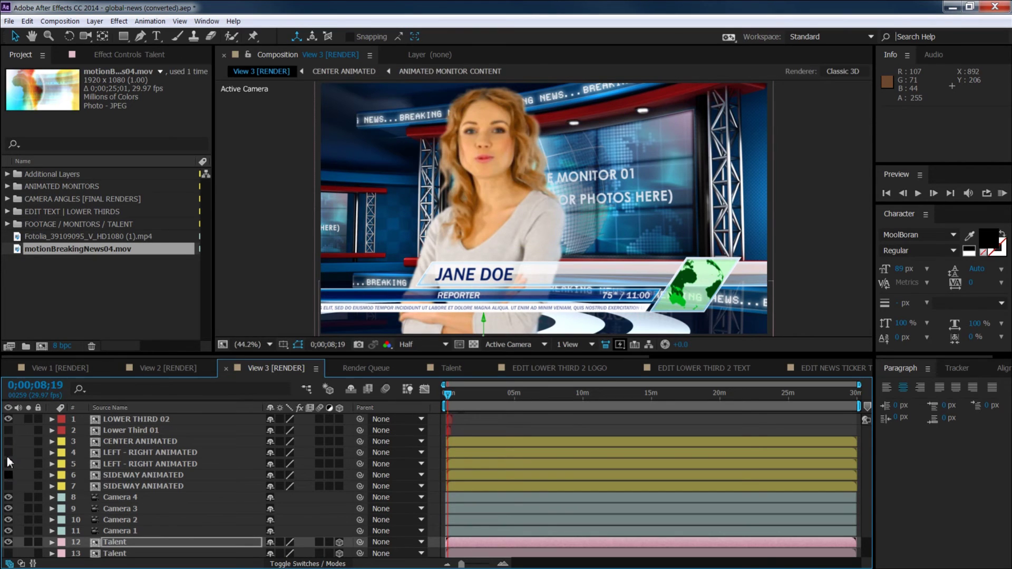
{"action": "left_click", "coordinate": [8, 441]}
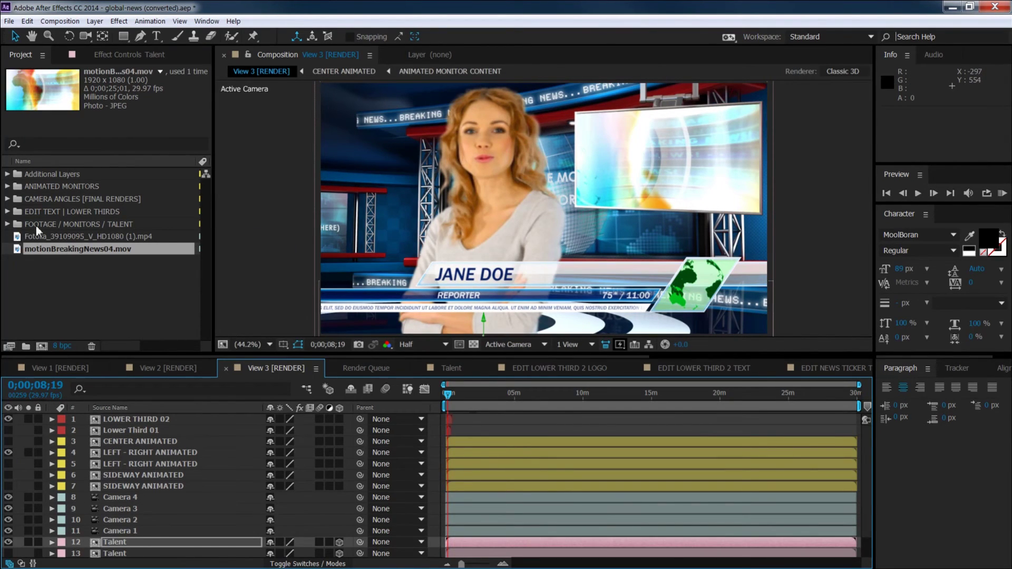
Open the ANIMATED CONTENT sideway monitor composition and add motionBreakingNews04.mov as its top layer
{"action": "left_click", "coordinate": [7, 225]}
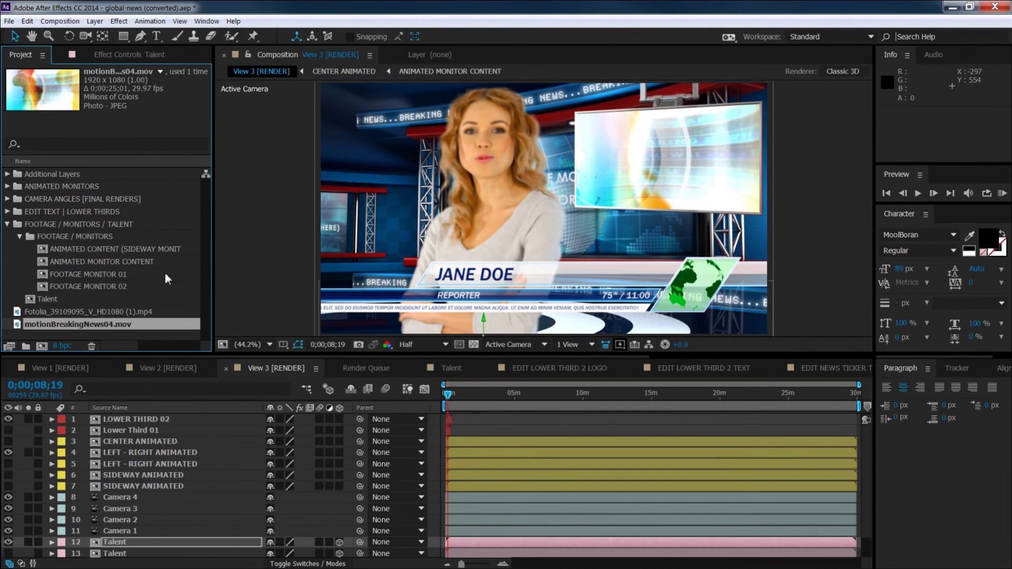
{"action": "left_click", "coordinate": [86, 252]}
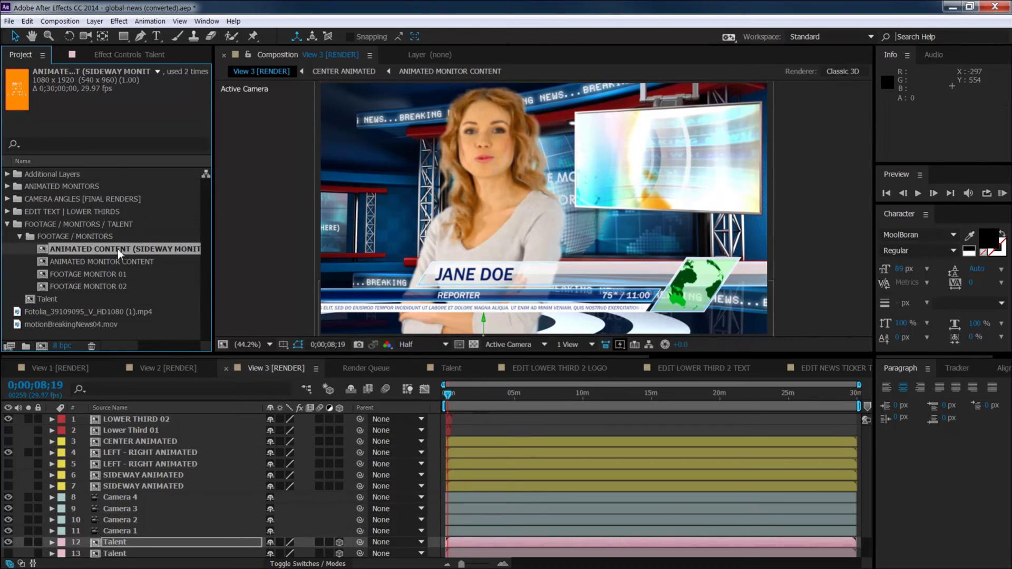
{"action": "double_click", "coordinate": [44, 250]}
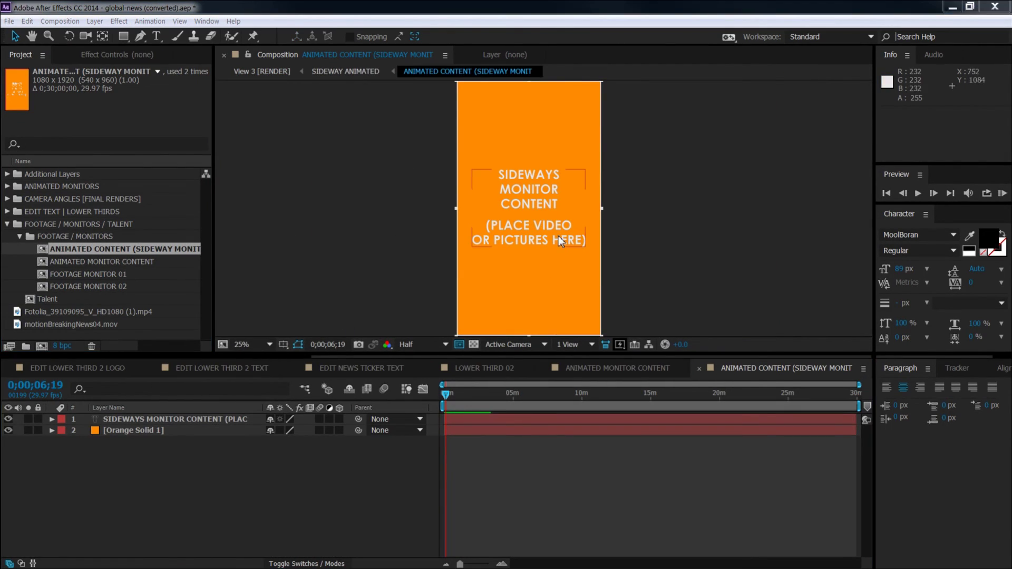
{"action": "left_click", "coordinate": [8, 224]}
{"action": "left_click_drag", "start_coordinate": [17, 249], "coordinate": [132, 416]}
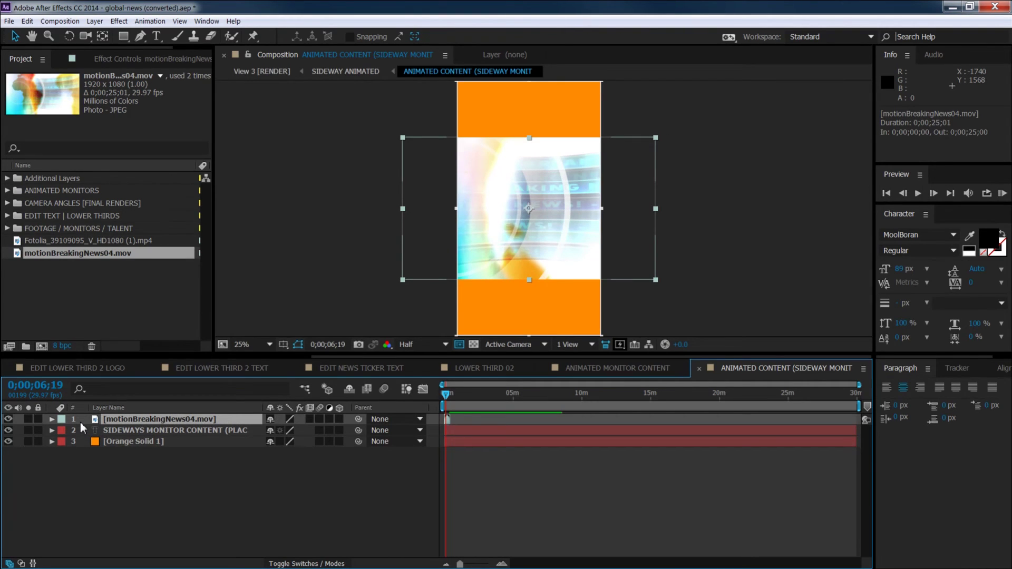
Rotate the motionBreakingNews04.mov layer to 90° so it fills the vertical monitor frame
{"action": "key", "text": "r"}
{"action": "left_click_drag", "start_coordinate": [288, 432], "coordinate": [350, 435]}
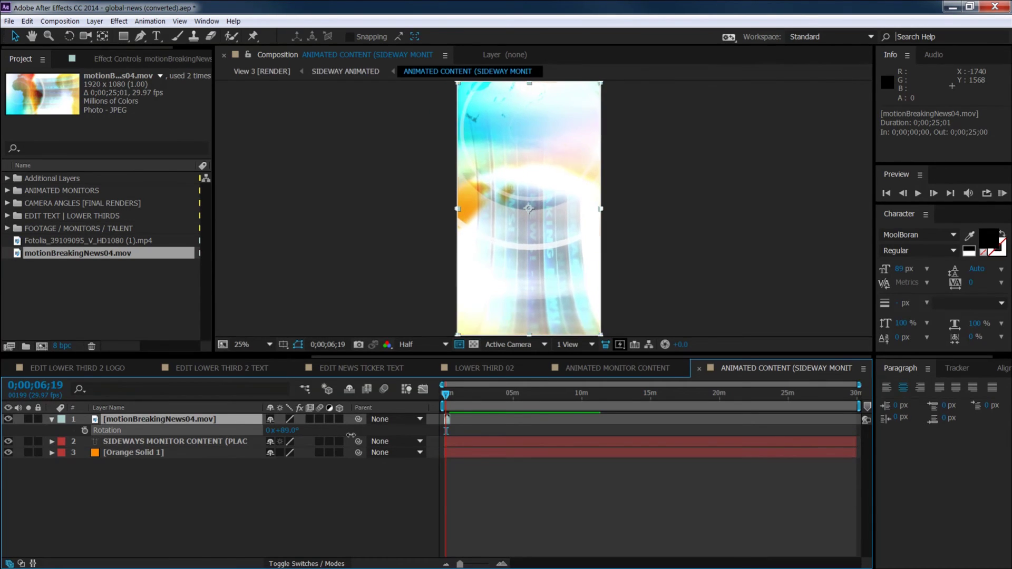
{"action": "left_click", "coordinate": [264, 501]}
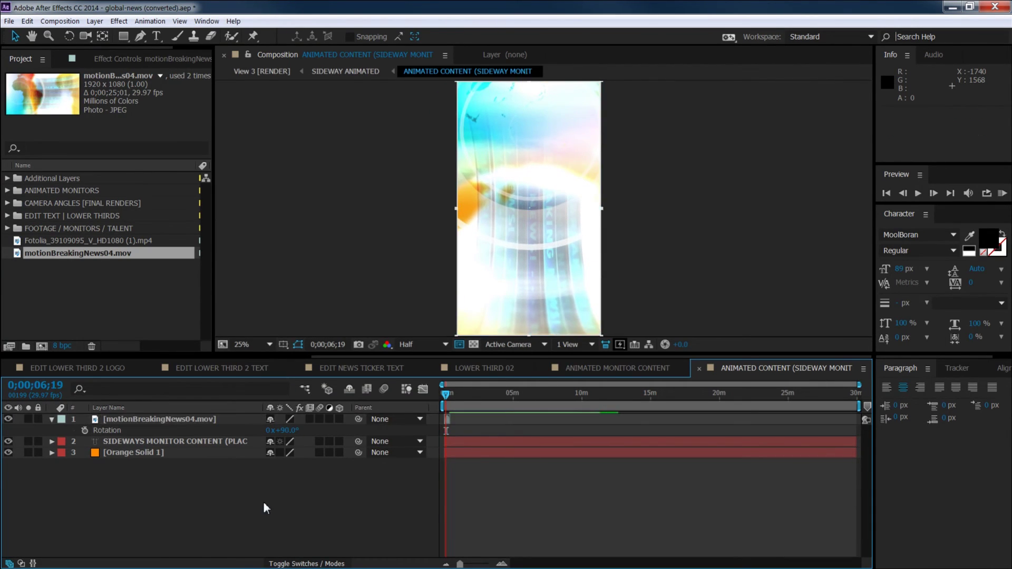
In View 3 [RENDER], hide LEFT - RIGHT ANIMATED and try both SIDEWAY ANIMATED monitors, leaving the one on layer 7 visible
{"action": "scroll", "coordinate": [127, 356], "scroll_direction": "up", "scroll_amount": 5}
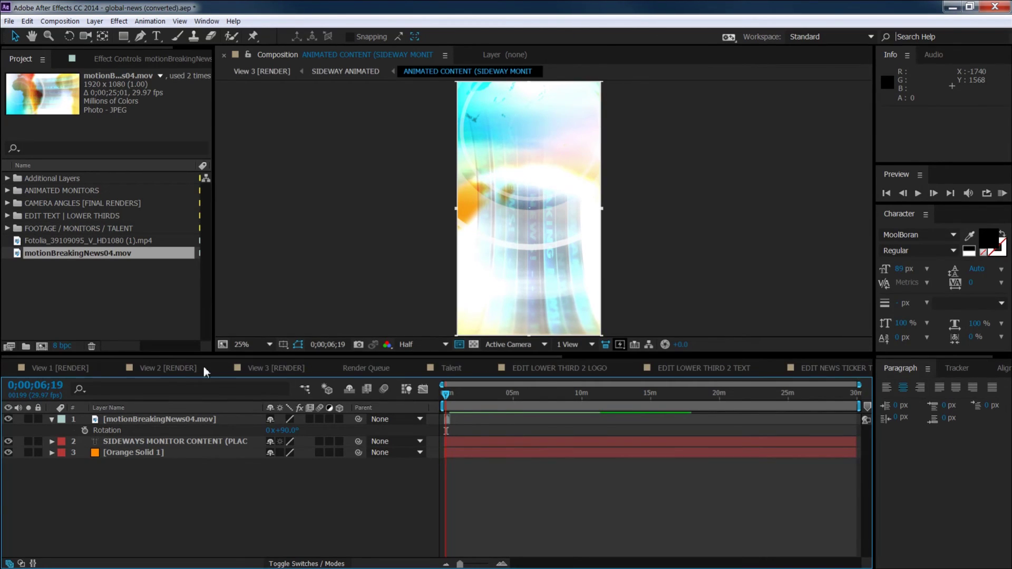
{"action": "left_click", "coordinate": [256, 368]}
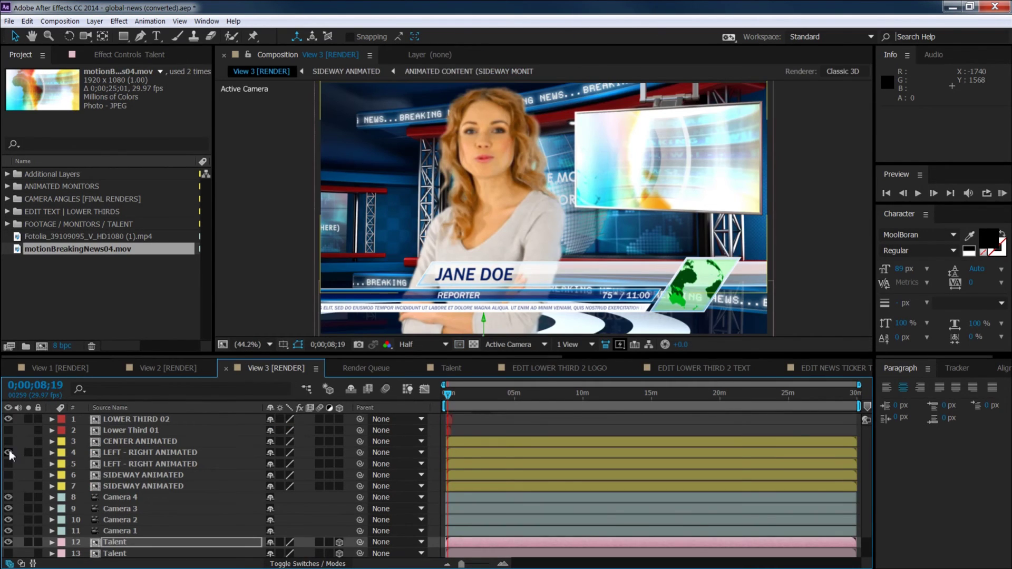
{"action": "left_click", "coordinate": [8, 452]}
{"action": "left_click", "coordinate": [9, 474]}
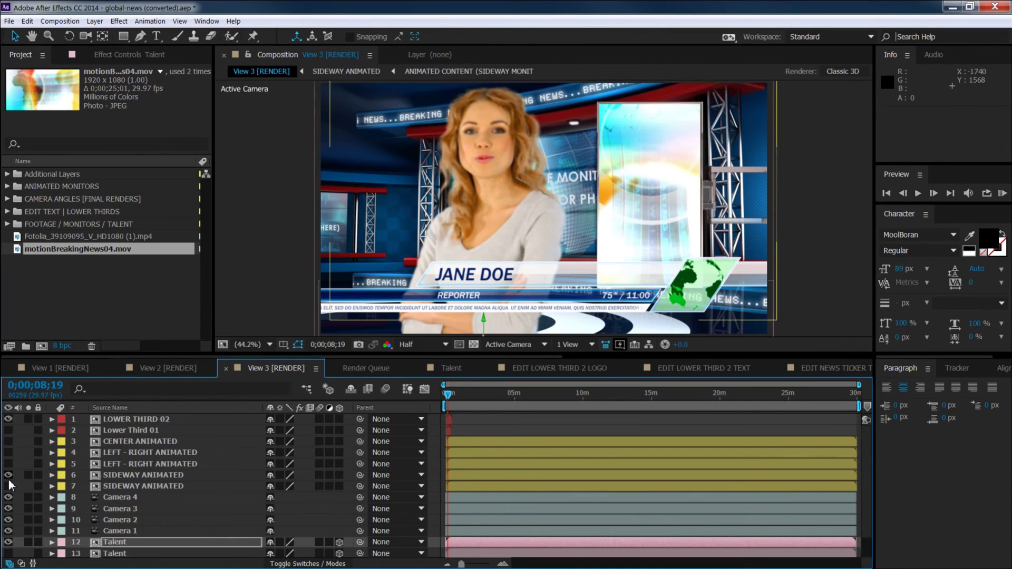
{"action": "left_click", "coordinate": [8, 475]}
{"action": "left_click", "coordinate": [8, 486]}
{"action": "left_click", "coordinate": [8, 486]}
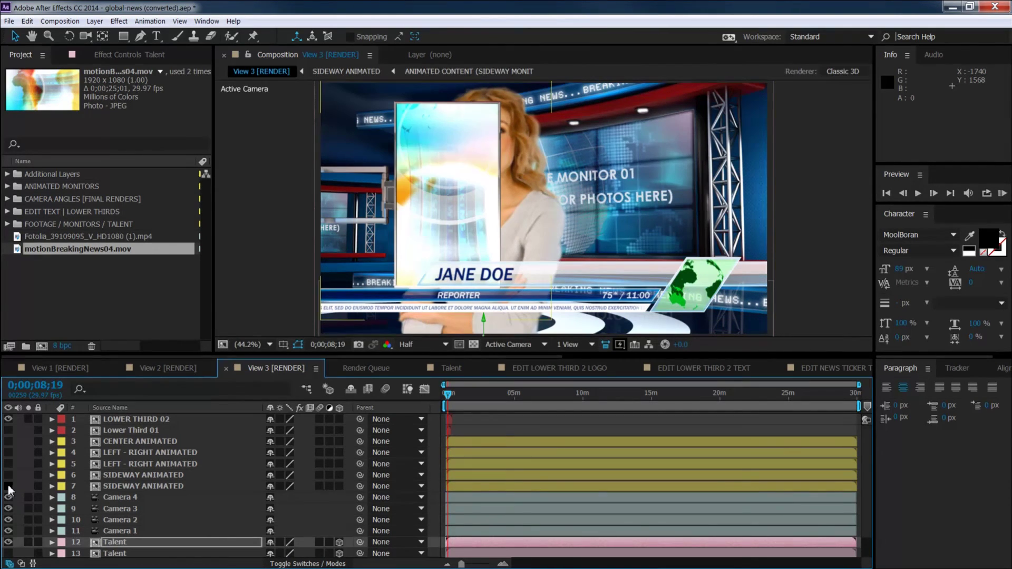
{"action": "left_click", "coordinate": [7, 486]}
Move the Talent on layer 12 to the right side of the set, to about X 1739, Y 1785, and hide LOWER THIRD 02
{"action": "key", "text": "shift+Right"}
{"action": "key", "text": "shift+Right"}
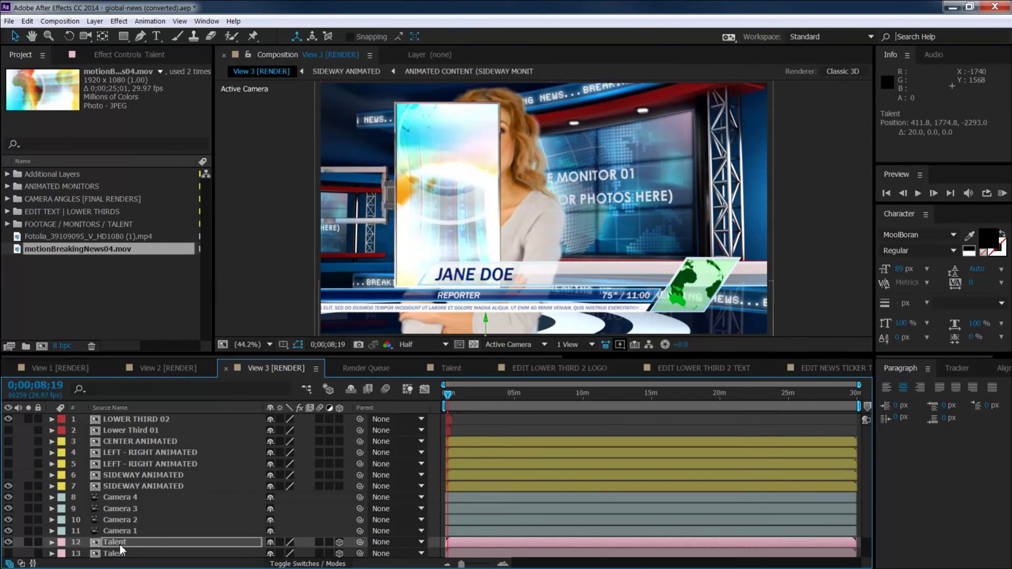
{"action": "key", "text": "shift+Right"}
{"action": "key", "text": "shift+Right"}
{"action": "key", "text": "shift+Right"}
{"action": "key", "text": "shift+Right"}
{"action": "key", "text": "shift+Right"}
{"action": "key", "text": "shift+Right"}
{"action": "key", "text": "shift+Right"}
{"action": "key", "text": "shift+Right"}
{"action": "key", "text": "shift+Right"}
{"action": "key", "text": "shift+Right"}
{"action": "key", "text": "shift+Right"}
{"action": "key", "text": "shift+Right"}
{"action": "key", "text": "shift+Right"}
{"action": "key", "text": "shift+Right"}
{"action": "key", "text": "shift+Right"}
{"action": "key", "text": "shift+Right"}
{"action": "key", "text": "shift+Right"}
{"action": "key", "text": "shift+Right"}
{"action": "key", "text": "shift+Right"}
{"action": "key", "text": "shift+Right"}
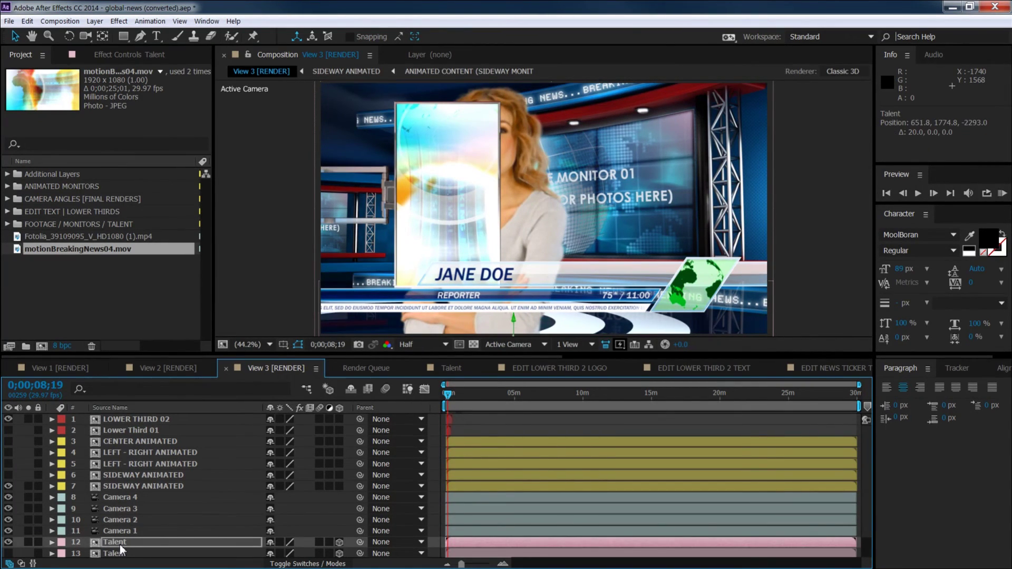
{"action": "key", "text": "shift+Right"}
{"action": "key", "text": "shift+Right"}
{"action": "key", "text": "shift+Right"}
{"action": "key", "text": "shift+Right"}
{"action": "key", "text": "shift+Right"}
{"action": "key", "text": "shift+Right"}
{"action": "key", "text": "shift+Right"}
{"action": "key", "text": "shift+Right"}
{"action": "key", "text": "shift+Right"}
{"action": "key", "text": "shift+Right"}
{"action": "key", "text": "shift+Right"}
{"action": "key", "text": "shift+Right"}
{"action": "key", "text": "shift+Right"}
{"action": "key", "text": "shift+Right"}
{"action": "key", "text": "shift+Right"}
{"action": "key", "text": "shift+Right"}
{"action": "key", "text": "shift+Right"}
{"action": "key", "text": "shift+Right"}
{"action": "key", "text": "shift+Right"}
{"action": "key", "text": "shift+Right"}
{"action": "left_click_drag", "start_coordinate": [587, 164], "coordinate": [627, 165]}
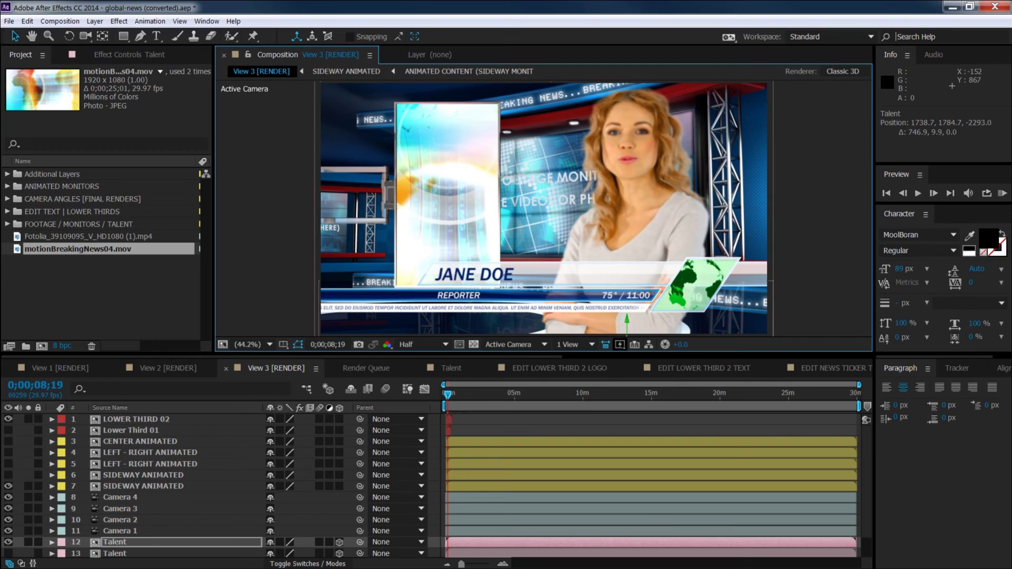
{"action": "left_click", "coordinate": [8, 419]}
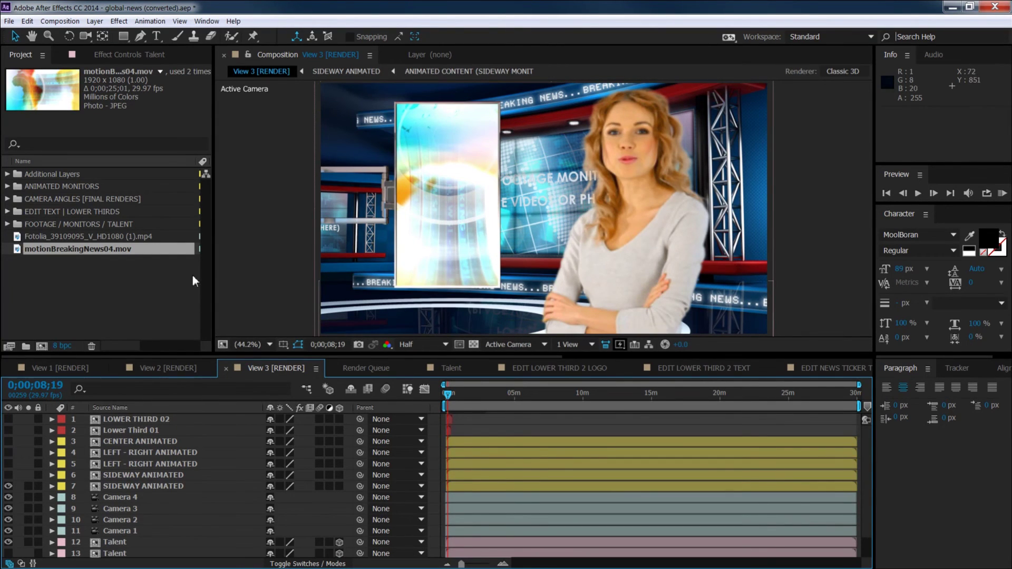
Open the FOOTAGE MONITOR 01 composition and hide its placeholder text layer
{"action": "left_click", "coordinate": [7, 224]}
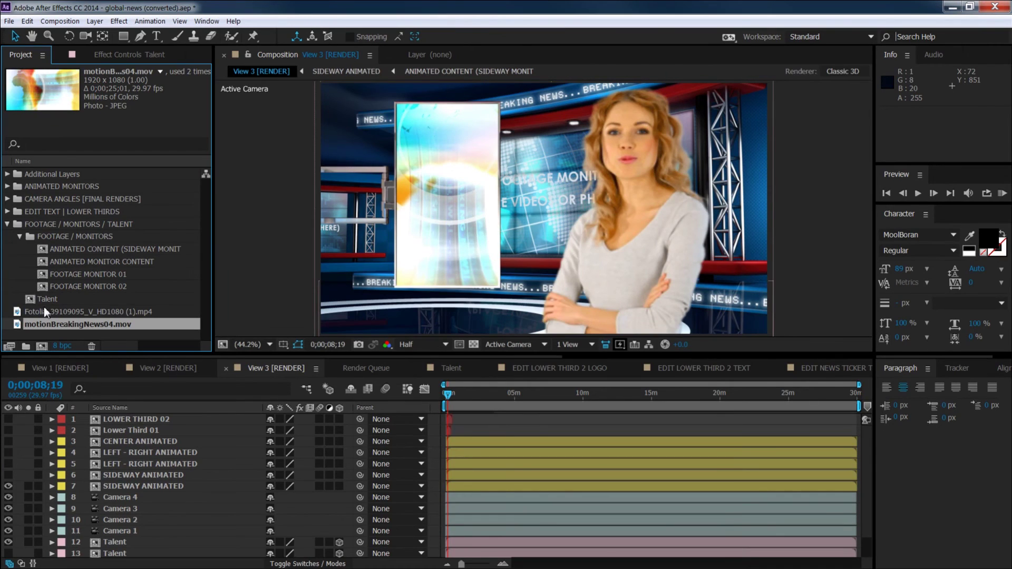
{"action": "left_click", "coordinate": [45, 287]}
{"action": "left_click", "coordinate": [43, 277]}
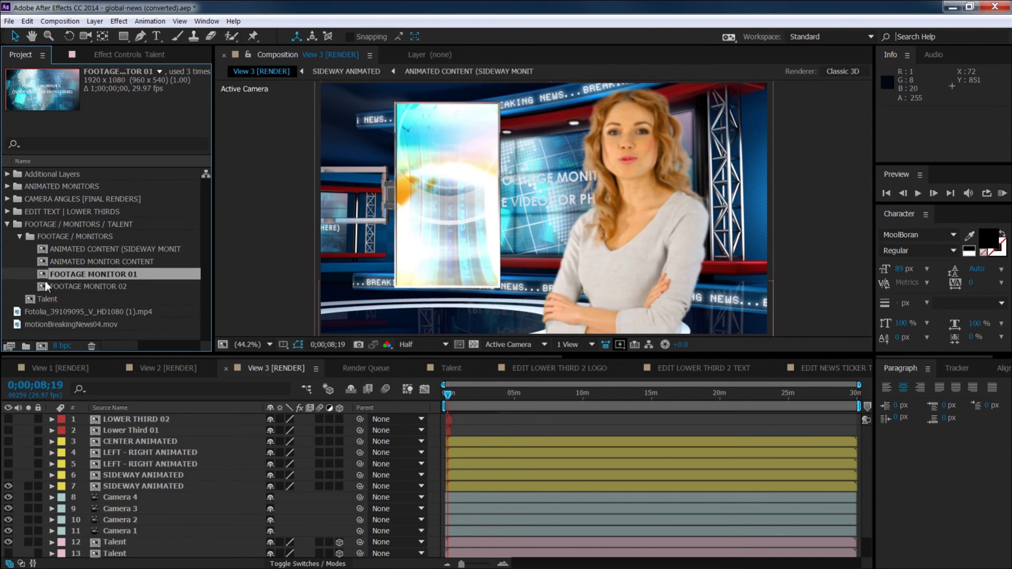
{"action": "double_click", "coordinate": [47, 275]}
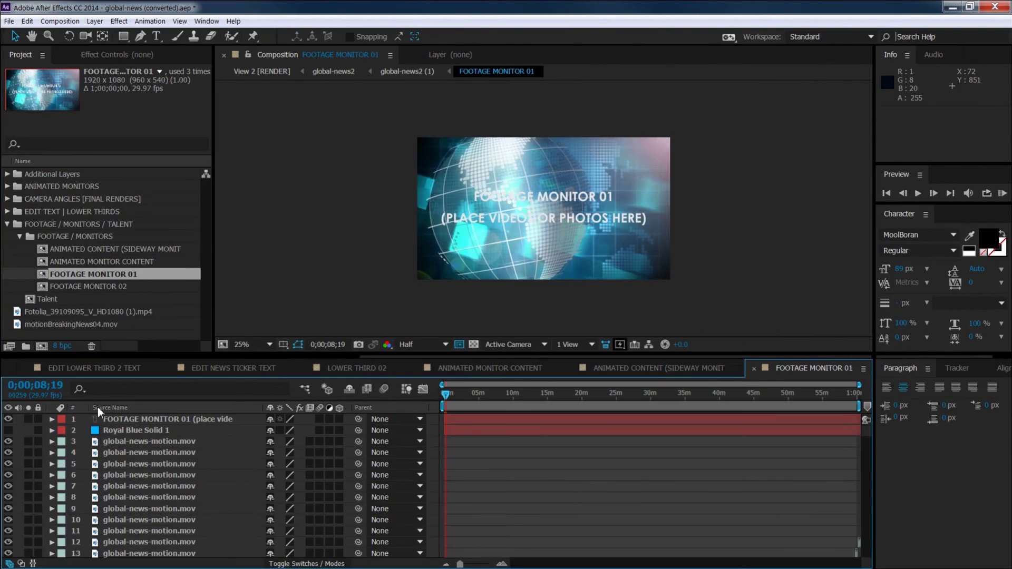
{"action": "left_click", "coordinate": [132, 420]}
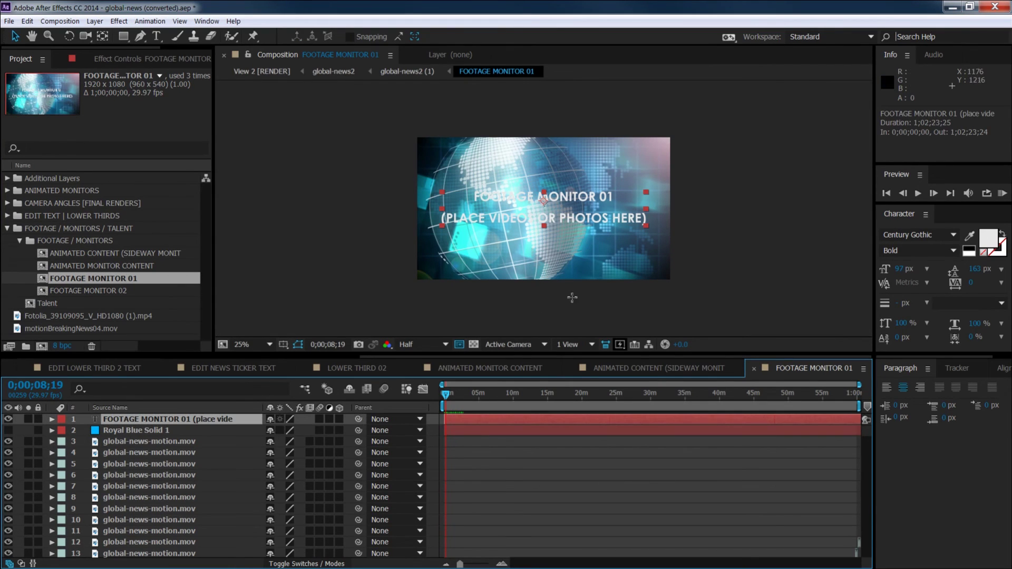
{"action": "left_click", "coordinate": [7, 418]}
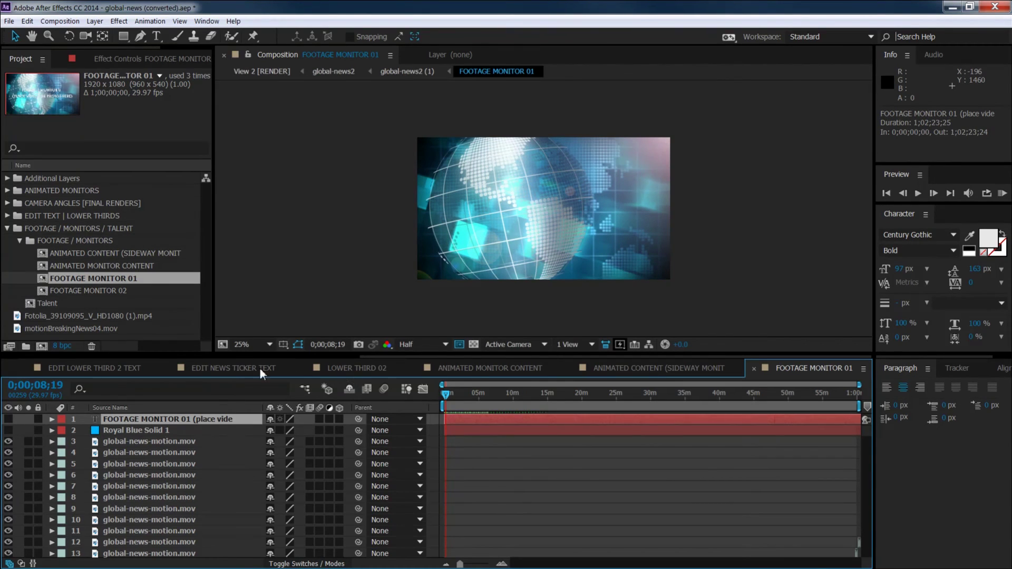
Add motionBreakingNews04.mov as the top layer of FOOTAGE MONITOR 01 and hide all the global-news-motion.mov layers
{"action": "left_click", "coordinate": [41, 327]}
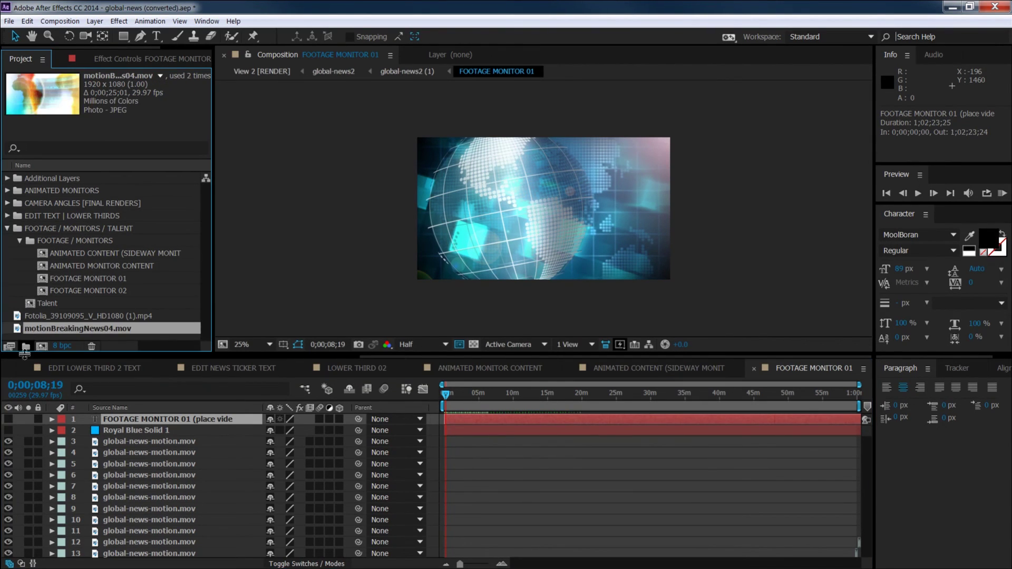
{"action": "left_click_drag", "start_coordinate": [21, 329], "coordinate": [96, 416]}
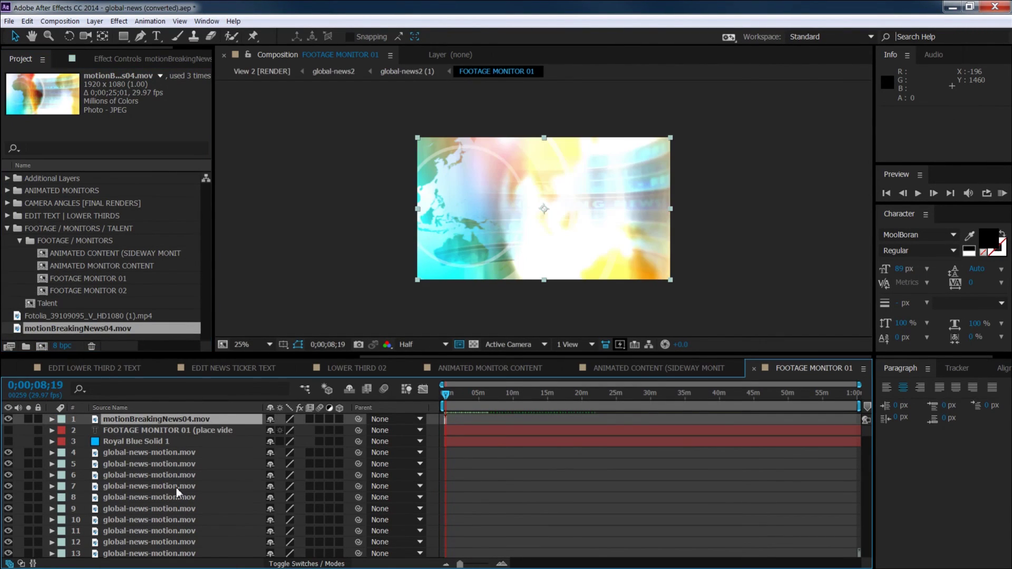
{"action": "left_click_drag", "start_coordinate": [8, 452], "coordinate": [9, 563]}
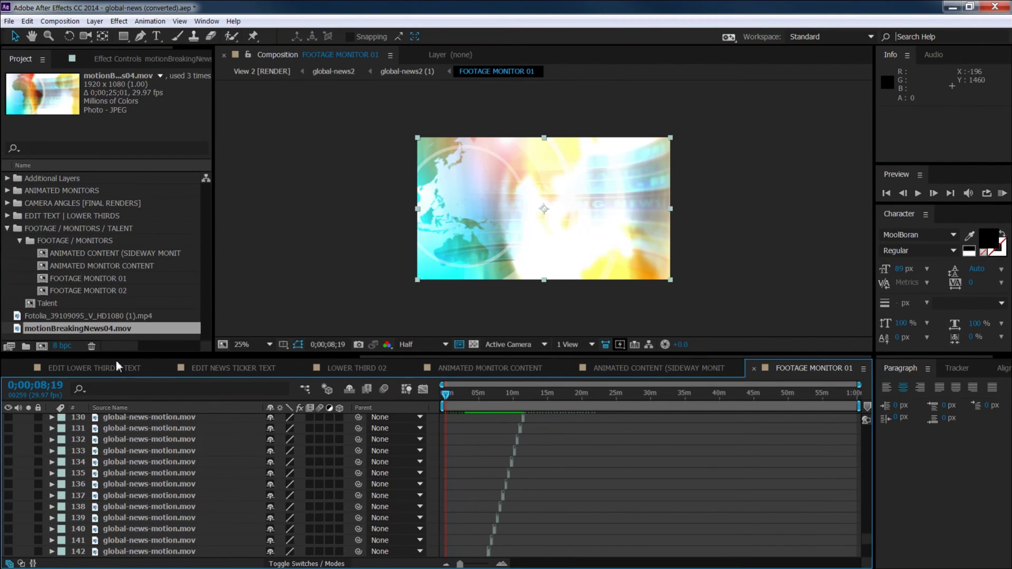
Check the replaced FOOTAGE MONITOR 01 content on the background screen in View 3 [RENDER]
{"action": "scroll", "coordinate": [120, 357], "scroll_direction": "up", "scroll_amount": 5}
{"action": "left_click", "coordinate": [172, 370]}
{"action": "left_click", "coordinate": [264, 369]}
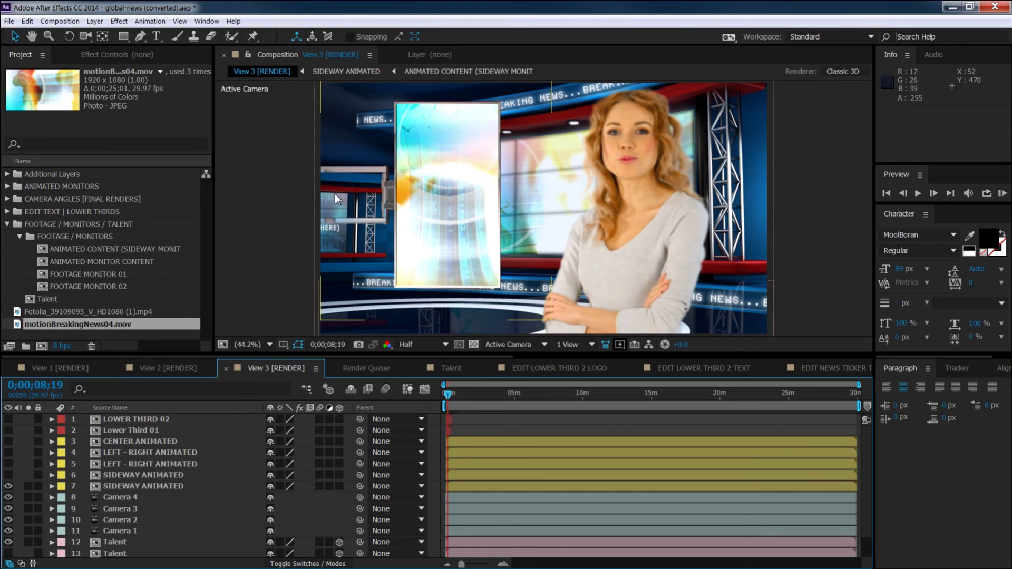
Open the FOOTAGE MONITOR 02 composition and add motionBreakingNews04.mov as its top layer
{"action": "double_click", "coordinate": [93, 288]}
{"action": "left_click_drag", "start_coordinate": [89, 312], "coordinate": [112, 414]}
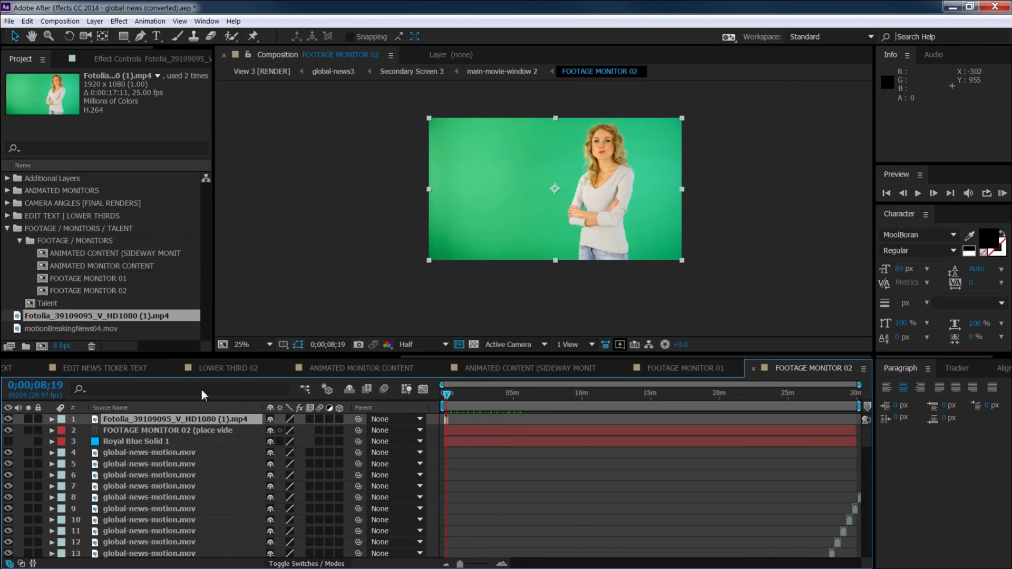
{"action": "key", "text": "ctrl+z"}
{"action": "left_click", "coordinate": [21, 324]}
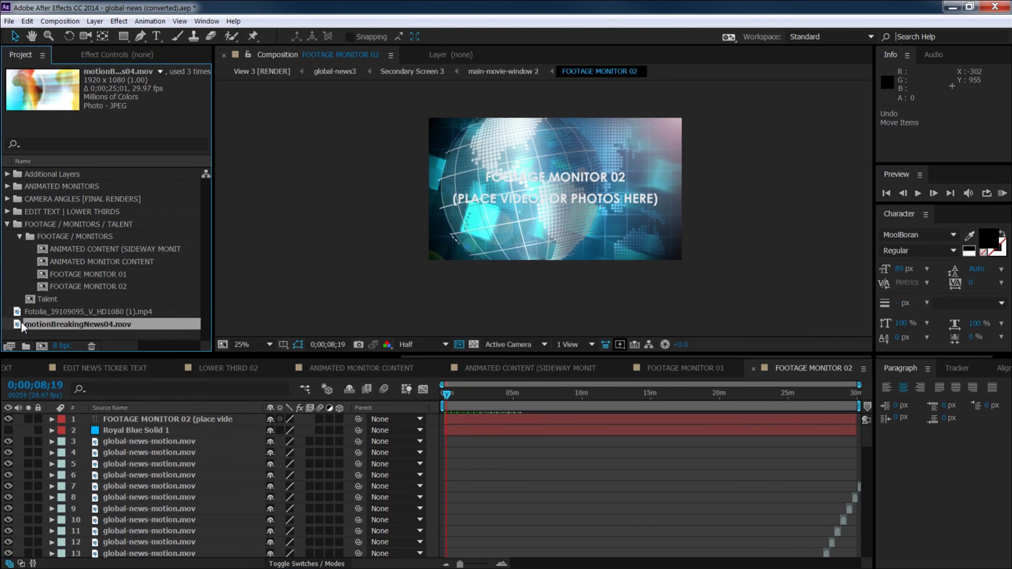
{"action": "left_click_drag", "start_coordinate": [17, 324], "coordinate": [122, 418]}
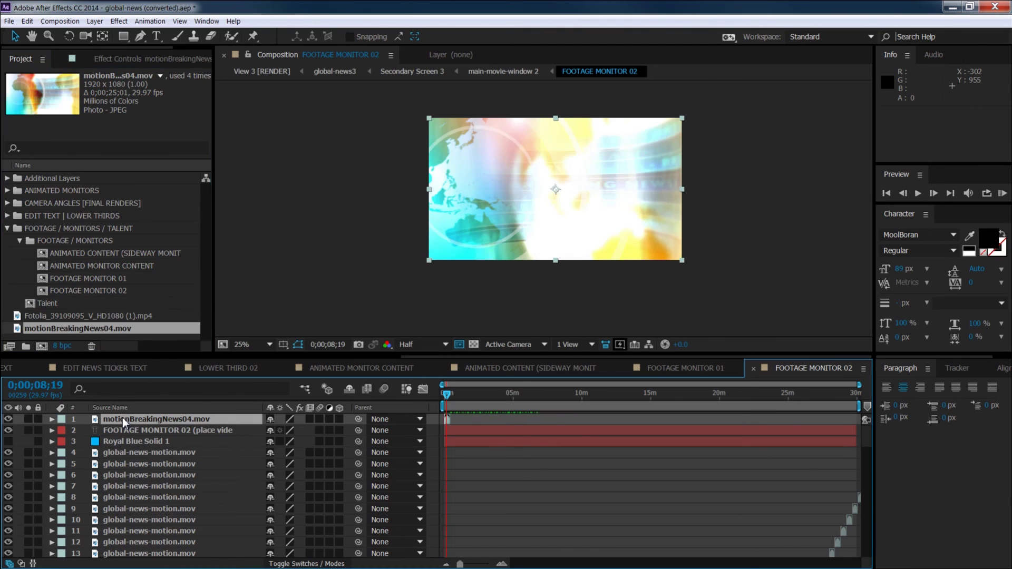
Return to View 3 [RENDER] and enlarge the timeline area to show more layers
{"action": "scroll", "coordinate": [111, 368], "scroll_direction": "up", "scroll_amount": 5}
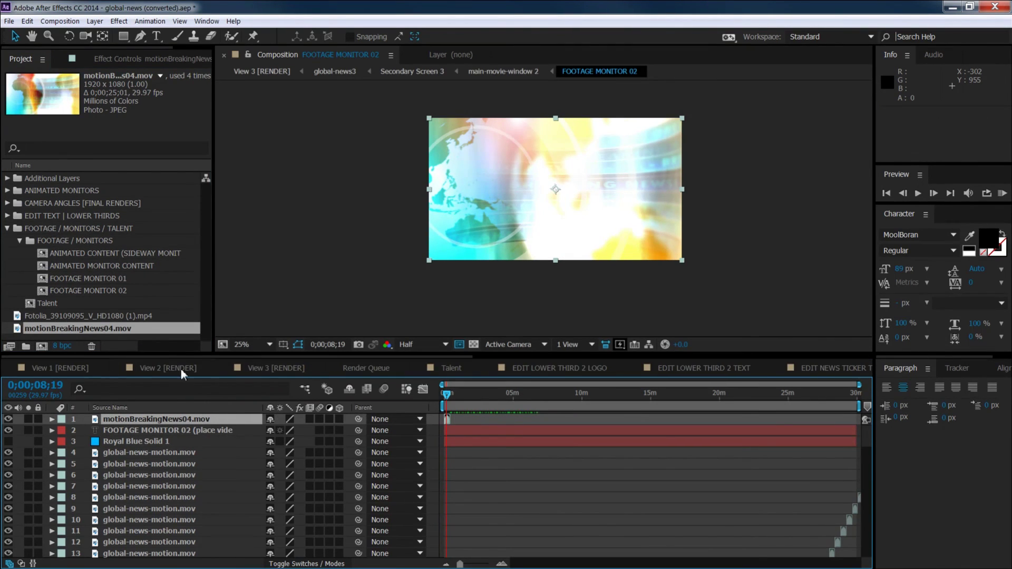
{"action": "left_click", "coordinate": [261, 368]}
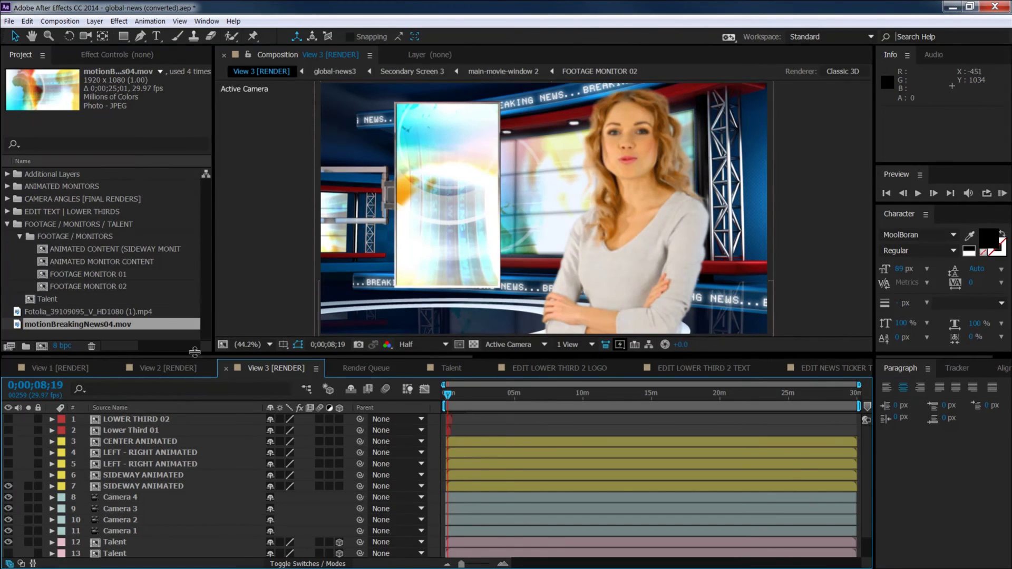
{"action": "left_click_drag", "start_coordinate": [194, 352], "coordinate": [198, 331]}
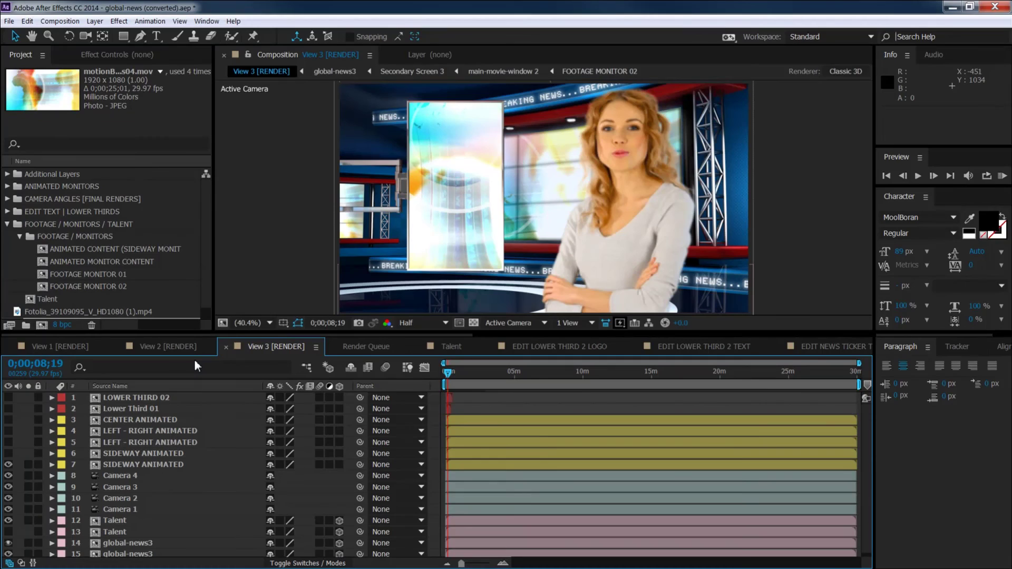
Hide Camera 4, Camera 3 and Camera 2, and run a RAM preview of View 3 [RENDER] through Camera 1
{"action": "left_click", "coordinate": [136, 475]}
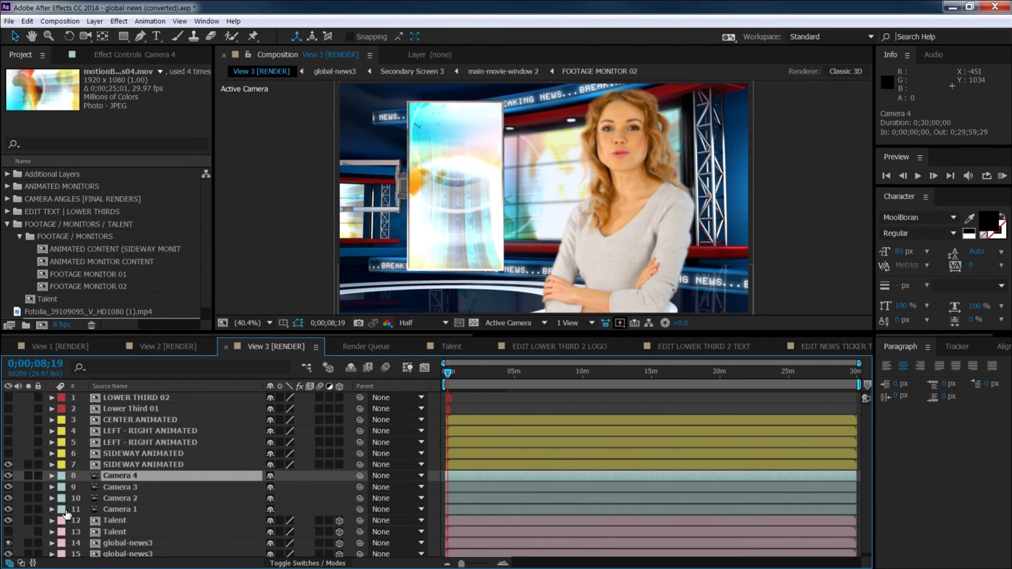
{"action": "left_click", "coordinate": [8, 475]}
{"action": "left_click", "coordinate": [8, 488]}
{"action": "left_click", "coordinate": [118, 509]}
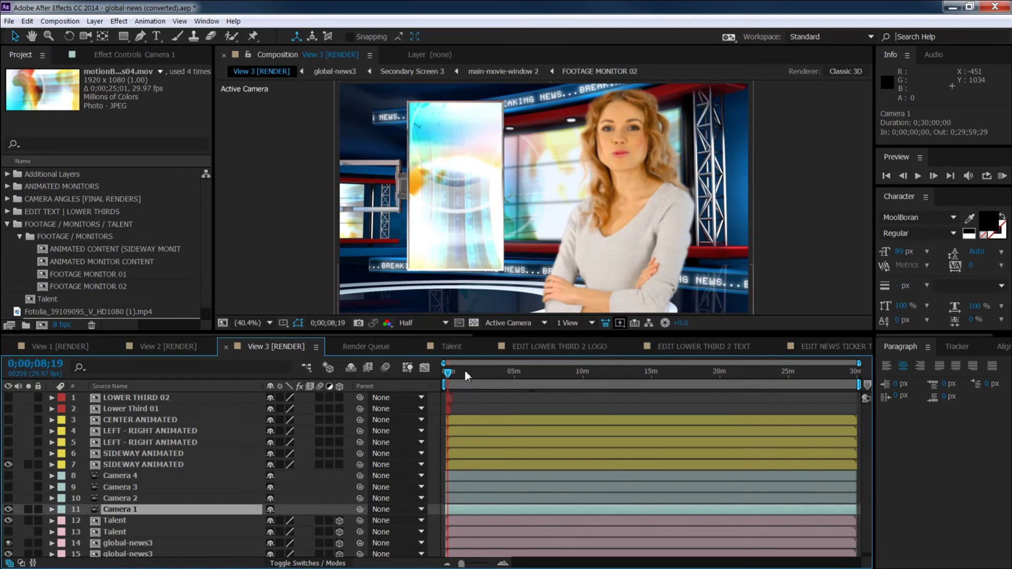
{"action": "left_click", "coordinate": [447, 372]}
{"action": "key", "text": "KP_0"}
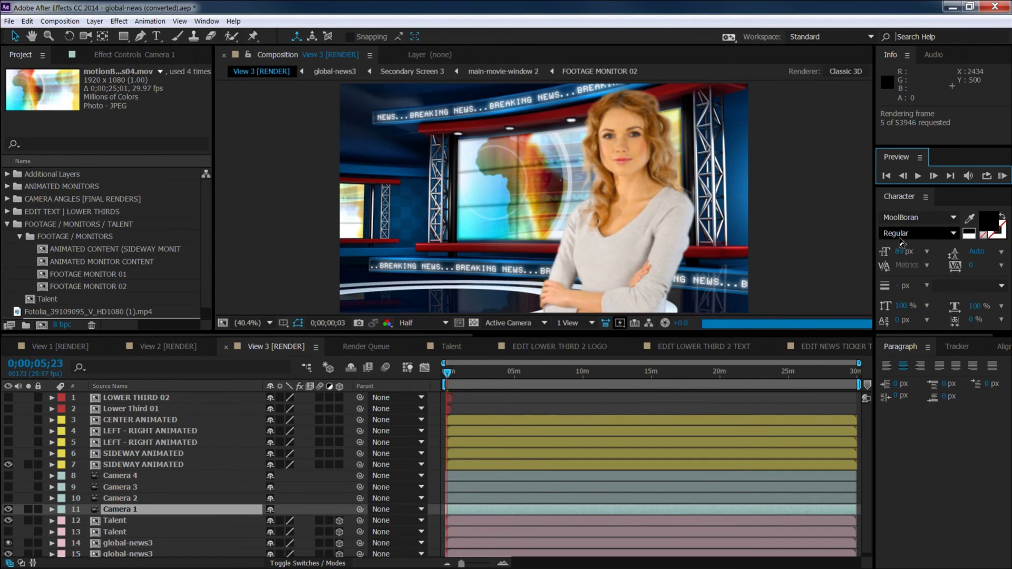
End the preview, switch from Camera 1 to Camera 2, and hide the visible SIDEWAY ANIMATED layer
{"action": "key", "text": "space"}
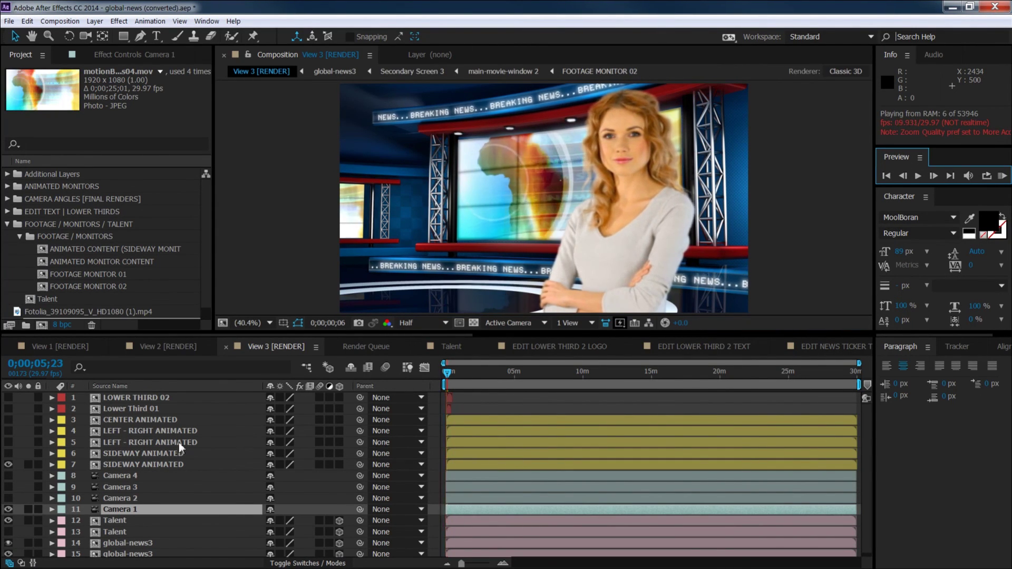
{"action": "key", "text": "space"}
{"action": "left_click", "coordinate": [8, 498]}
{"action": "left_click", "coordinate": [7, 509]}
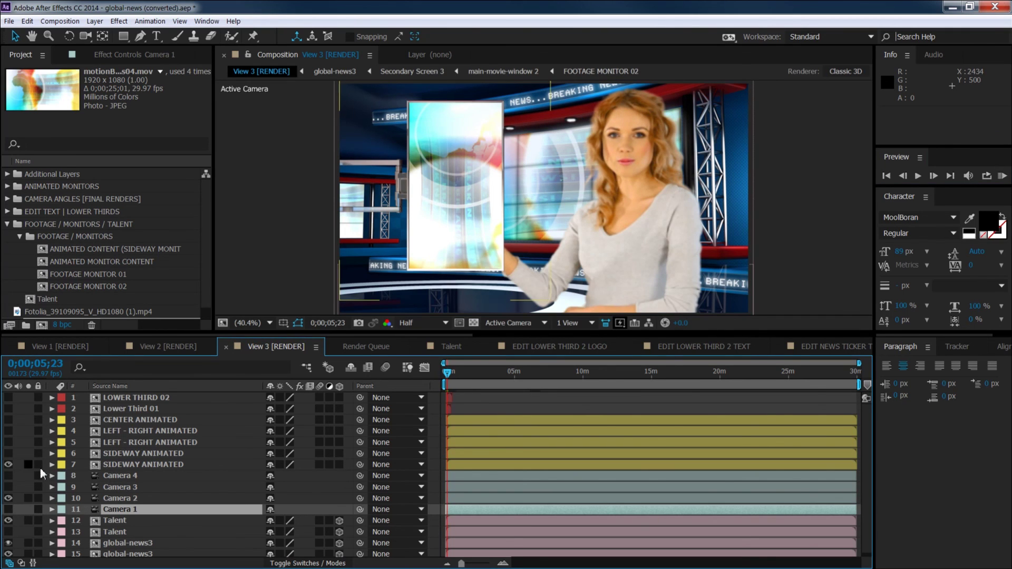
{"action": "left_click", "coordinate": [7, 465]}
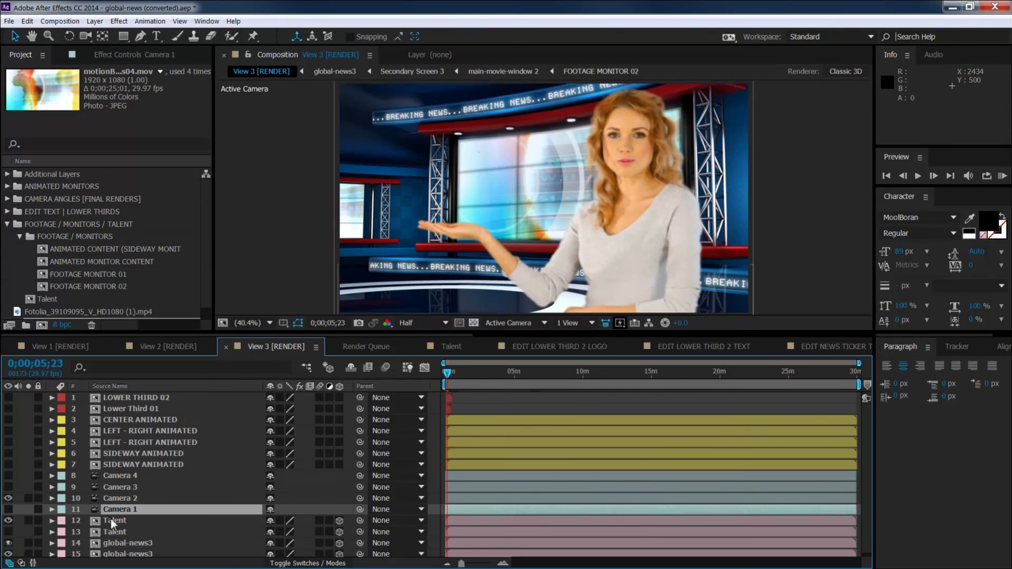
Select Camera 2 and scrub through the opening seconds of View 3 [RENDER] to review its camera move
{"action": "left_click", "coordinate": [121, 498]}
{"action": "scroll", "coordinate": [447, 378], "scroll_direction": "up", "scroll_amount": 3}
{"action": "left_click", "coordinate": [469, 373]}
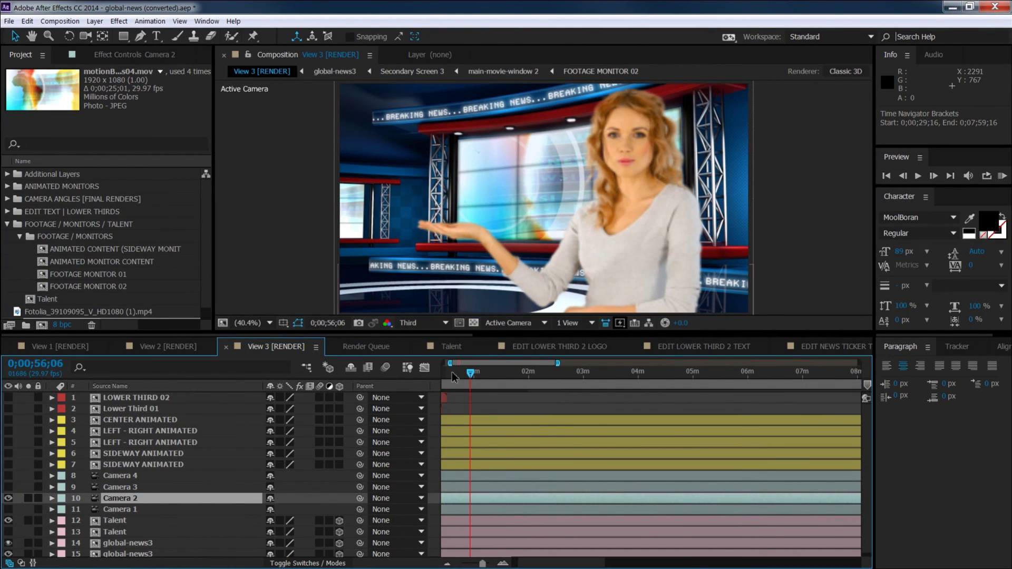
{"action": "key", "text": "Home"}
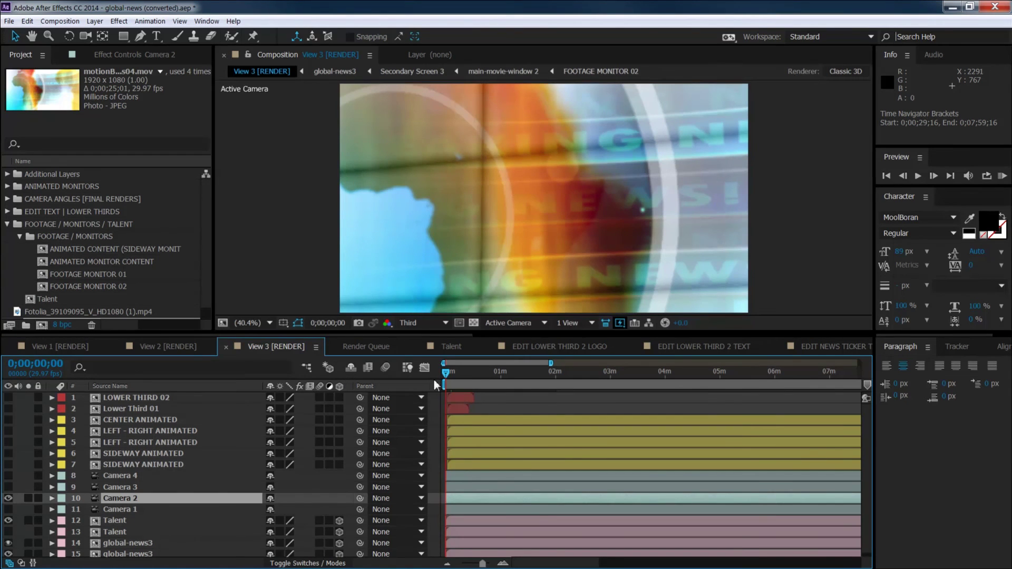
{"action": "left_click_drag", "start_coordinate": [445, 381], "coordinate": [453, 375]}
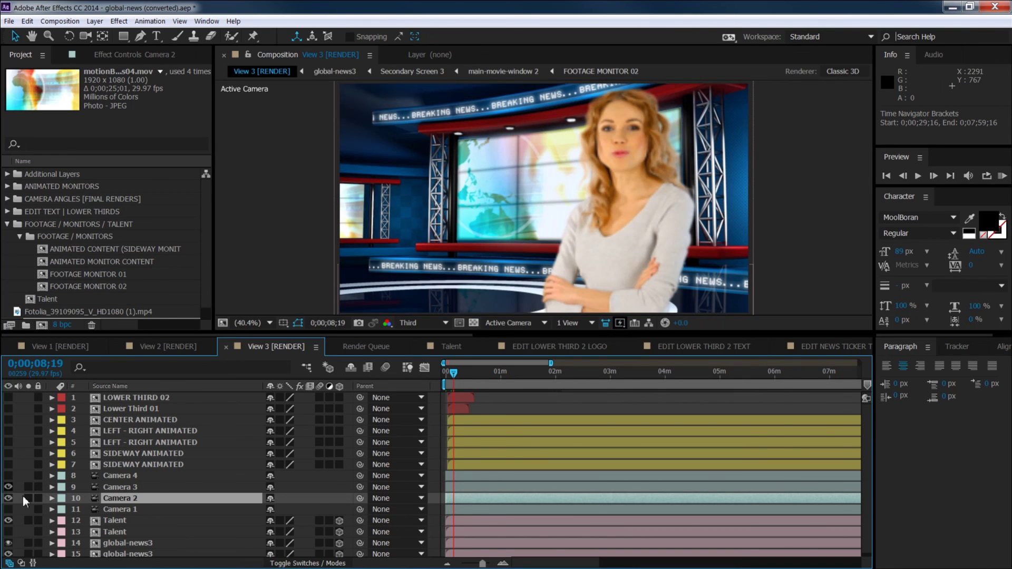
Scrub through the opening seconds of View 3 [RENDER] with Camera 3 and Camera 4 to compare their moves
{"action": "left_click_drag", "start_coordinate": [453, 372], "coordinate": [440, 372]}
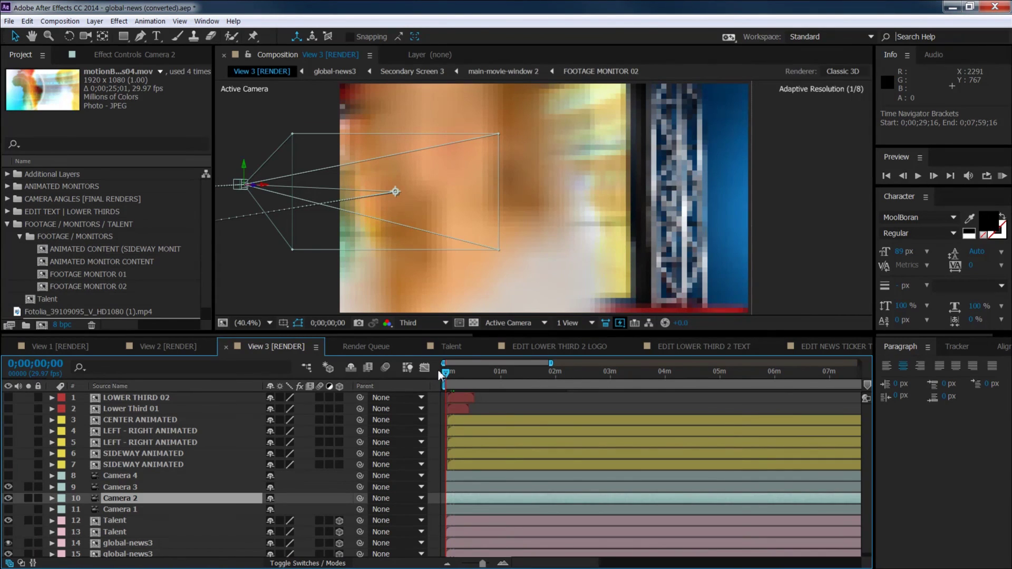
{"action": "left_click_drag", "start_coordinate": [446, 375], "coordinate": [456, 376]}
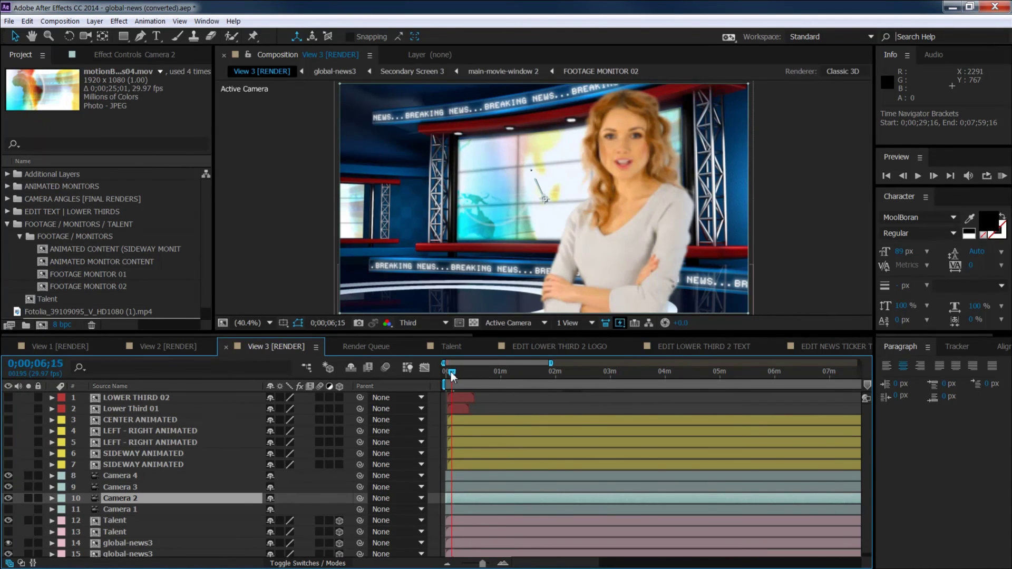
{"action": "left_click", "coordinate": [442, 373]}
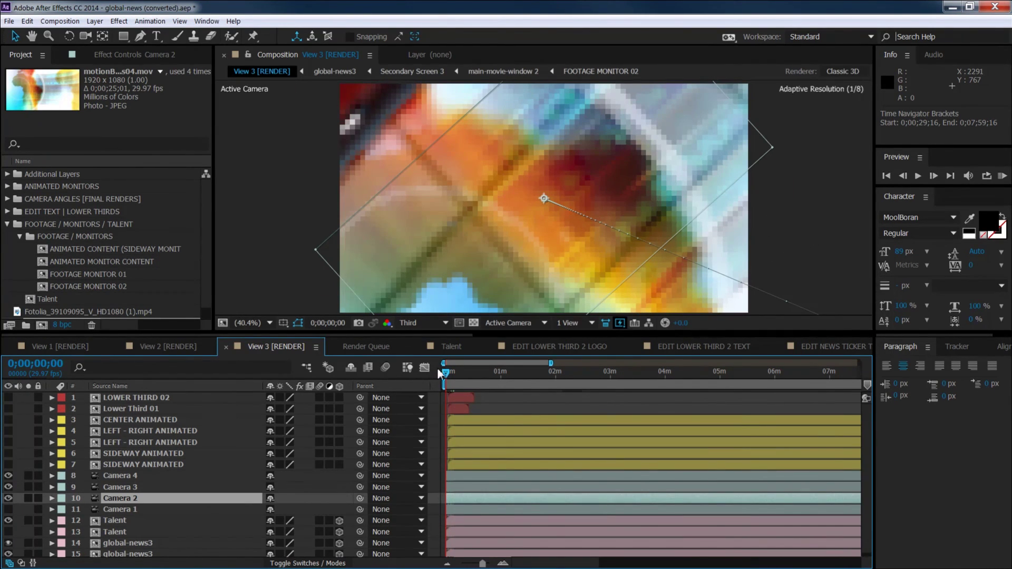
{"action": "left_click_drag", "start_coordinate": [442, 371], "coordinate": [454, 376]}
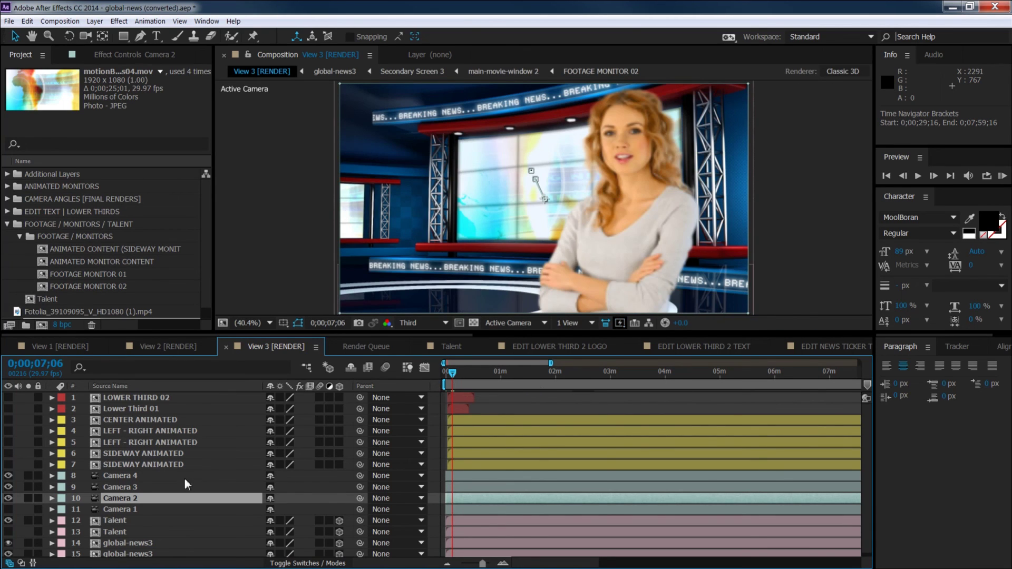
Isolate Camera 1 and Camera 2 in turn, checking the talent framing near the seven-second mark
{"action": "left_click", "coordinate": [8, 498]}
{"action": "left_click", "coordinate": [8, 509]}
{"action": "left_click", "coordinate": [131, 510]}
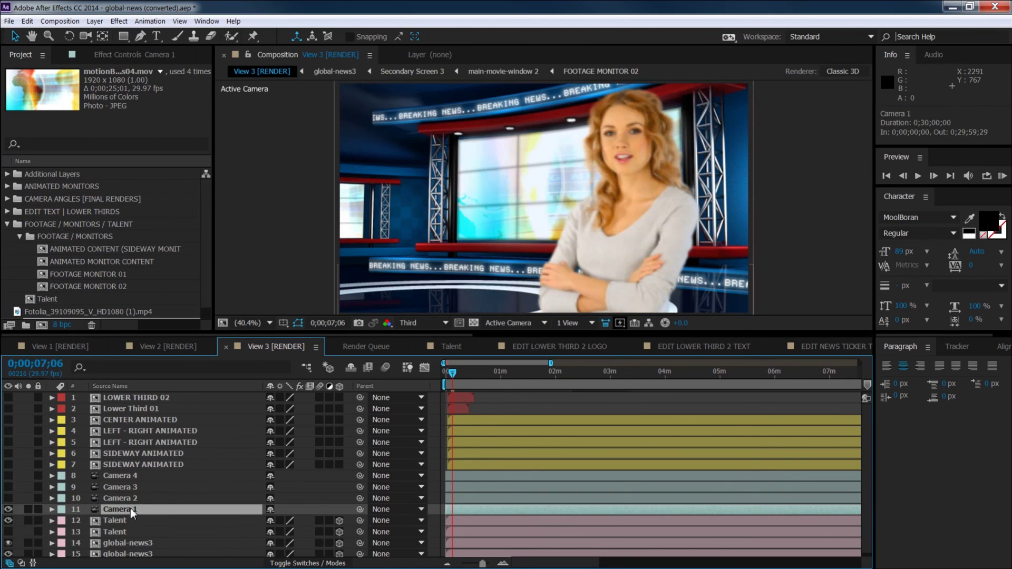
{"action": "left_click", "coordinate": [8, 509]}
{"action": "left_click", "coordinate": [8, 498]}
{"action": "left_click", "coordinate": [126, 499]}
{"action": "left_click_drag", "start_coordinate": [452, 373], "coordinate": [451, 376]}
Check the view through Camera 3 and leave Camera 4 as the only visible camera
{"action": "left_click", "coordinate": [8, 487]}
{"action": "left_click", "coordinate": [8, 497]}
{"action": "left_click_drag", "start_coordinate": [454, 376], "coordinate": [452, 373]}
{"action": "left_click", "coordinate": [8, 476]}
{"action": "mouse_move", "coordinate": [455, 379]}
{"action": "left_mouse_down"}
{"action": "mouse_move", "coordinate": [445, 375]}
{"action": "mouse_move", "coordinate": [454, 378]}
{"action": "left_mouse_up"}
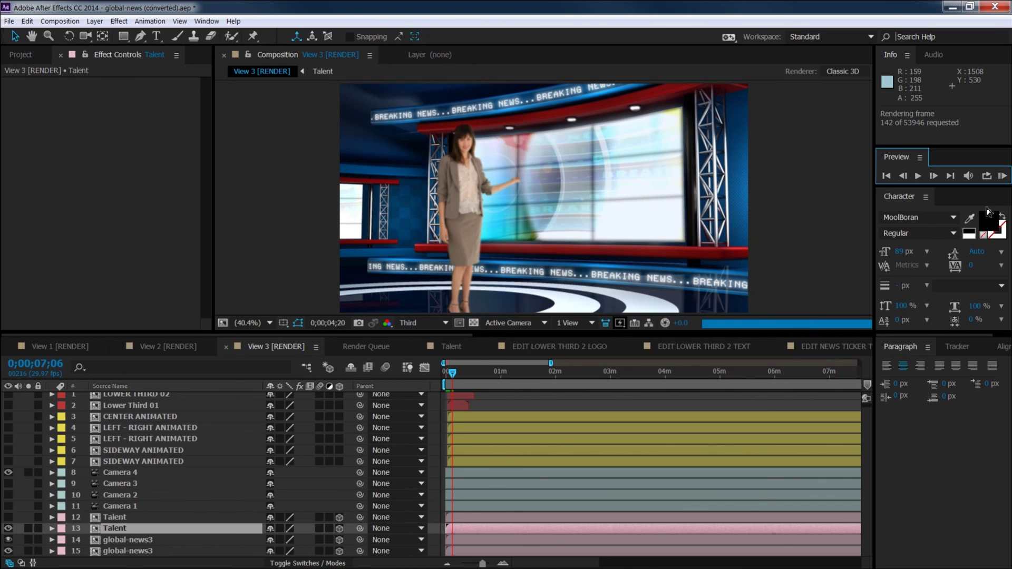
Play a RAM preview of View 3 [RENDER] through Camera 4 with the full-body Talent layer
{"action": "left_click", "coordinate": [988, 213]}
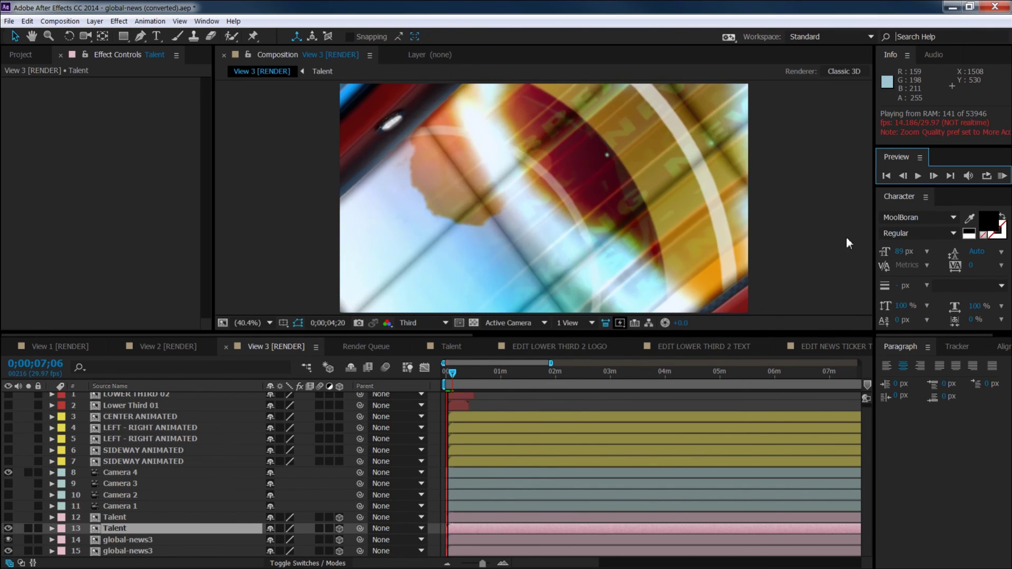
{"action": "key", "text": "space"}
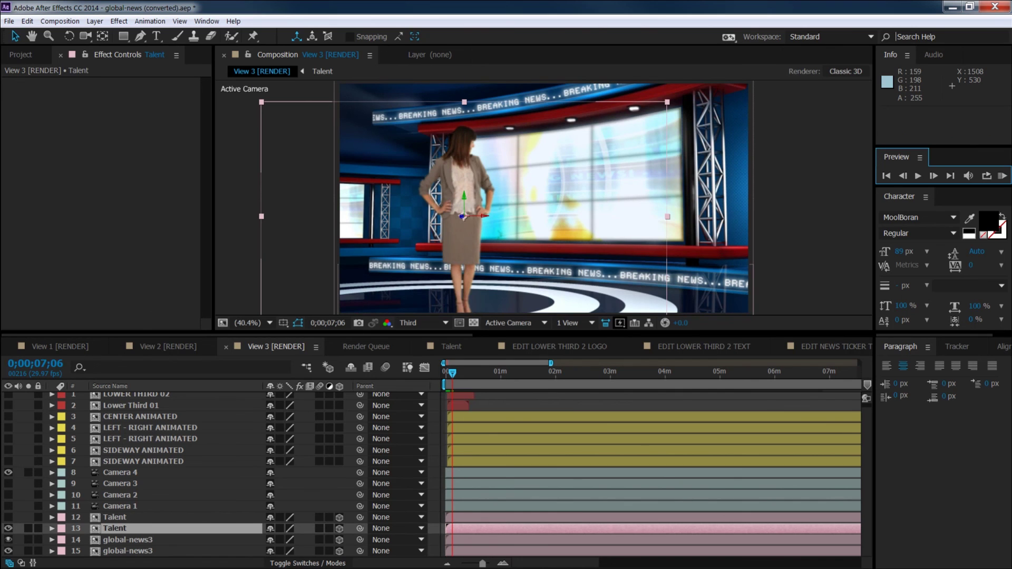